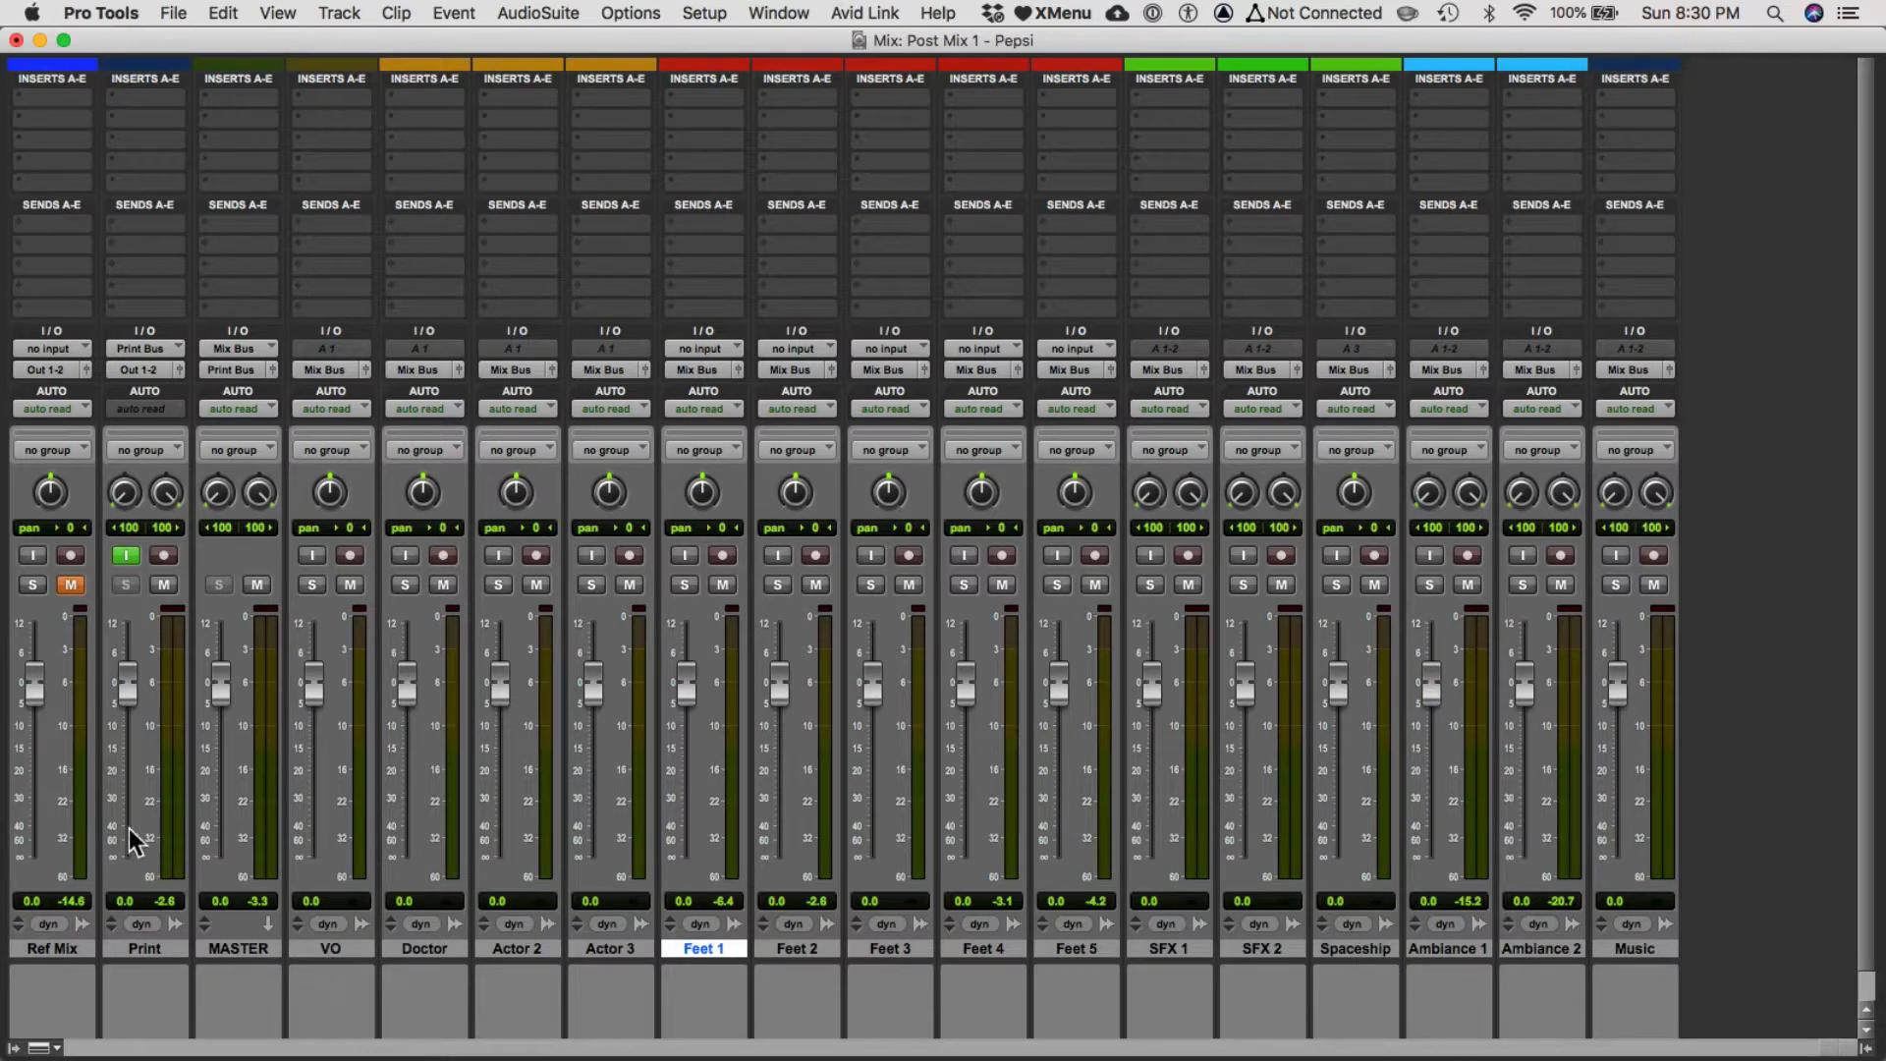
{"action": "left_click", "coordinate": [253, 947]}
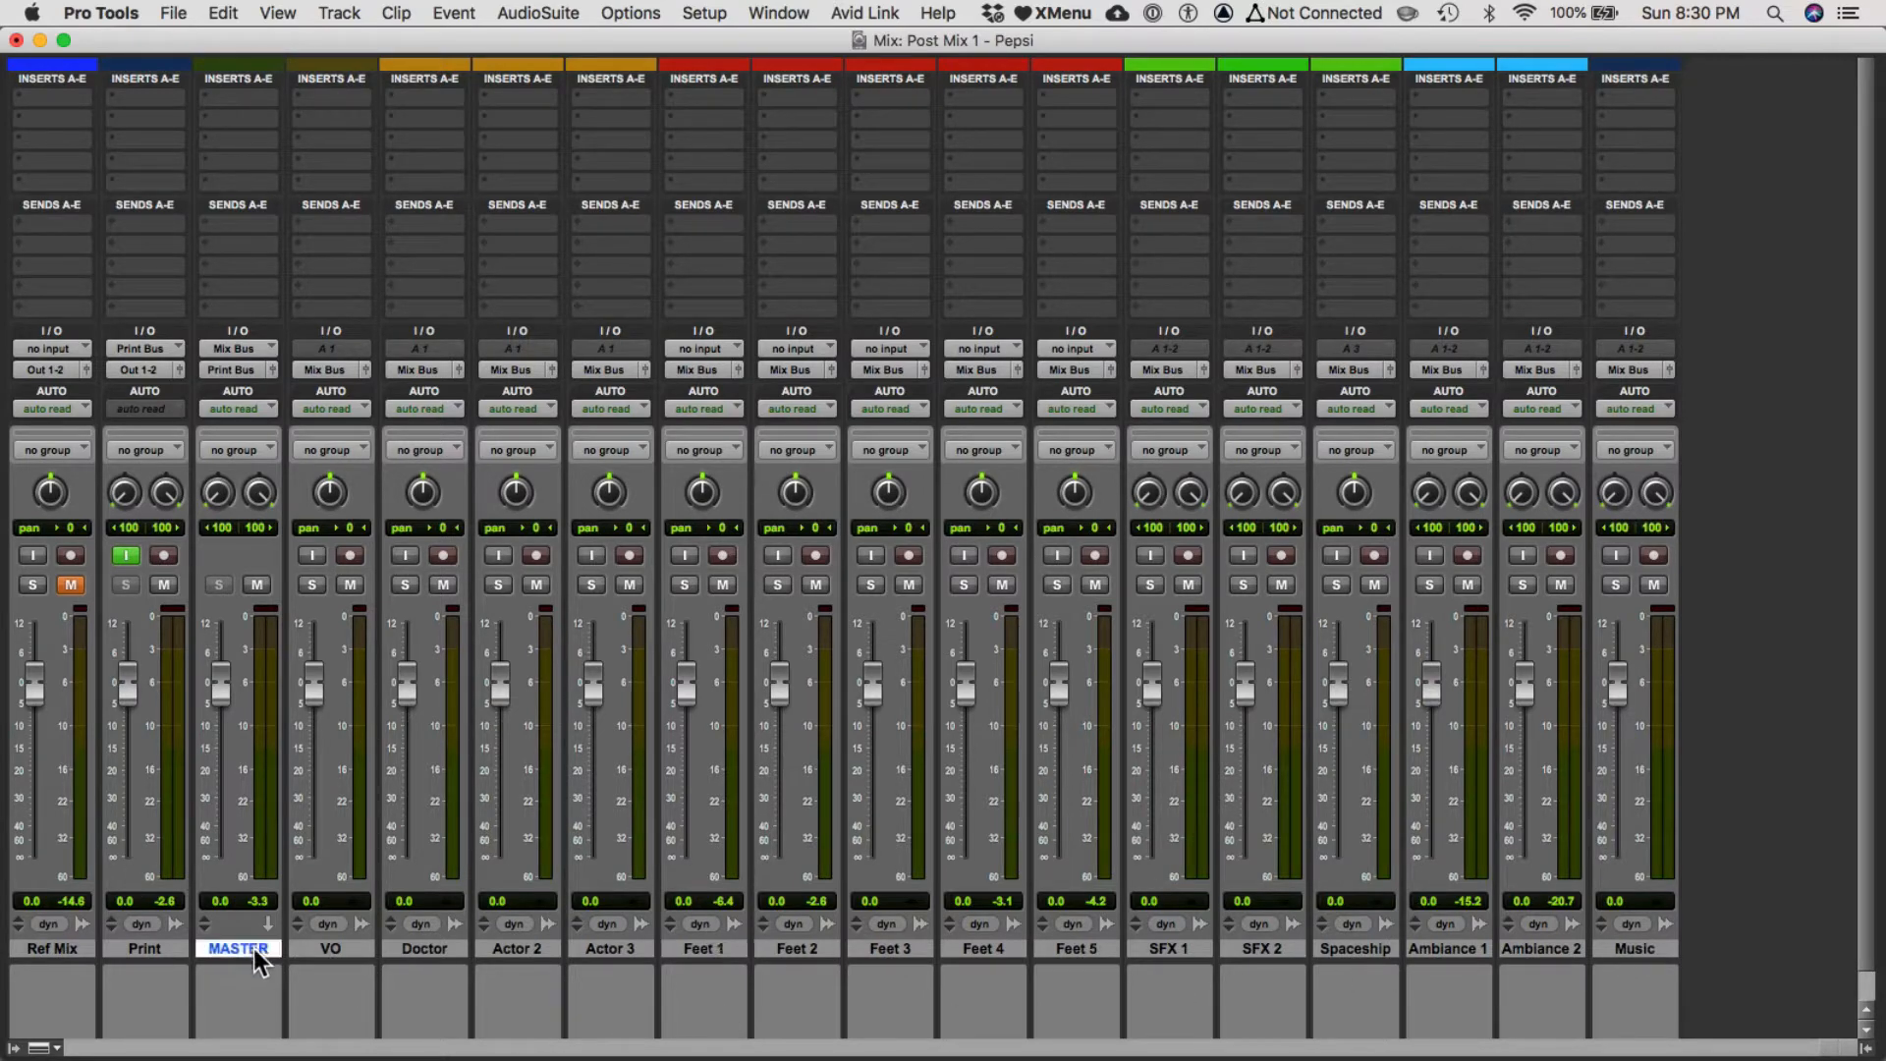
{"action": "left_click", "coordinate": [152, 949]}
{"action": "left_click", "coordinate": [43, 951]}
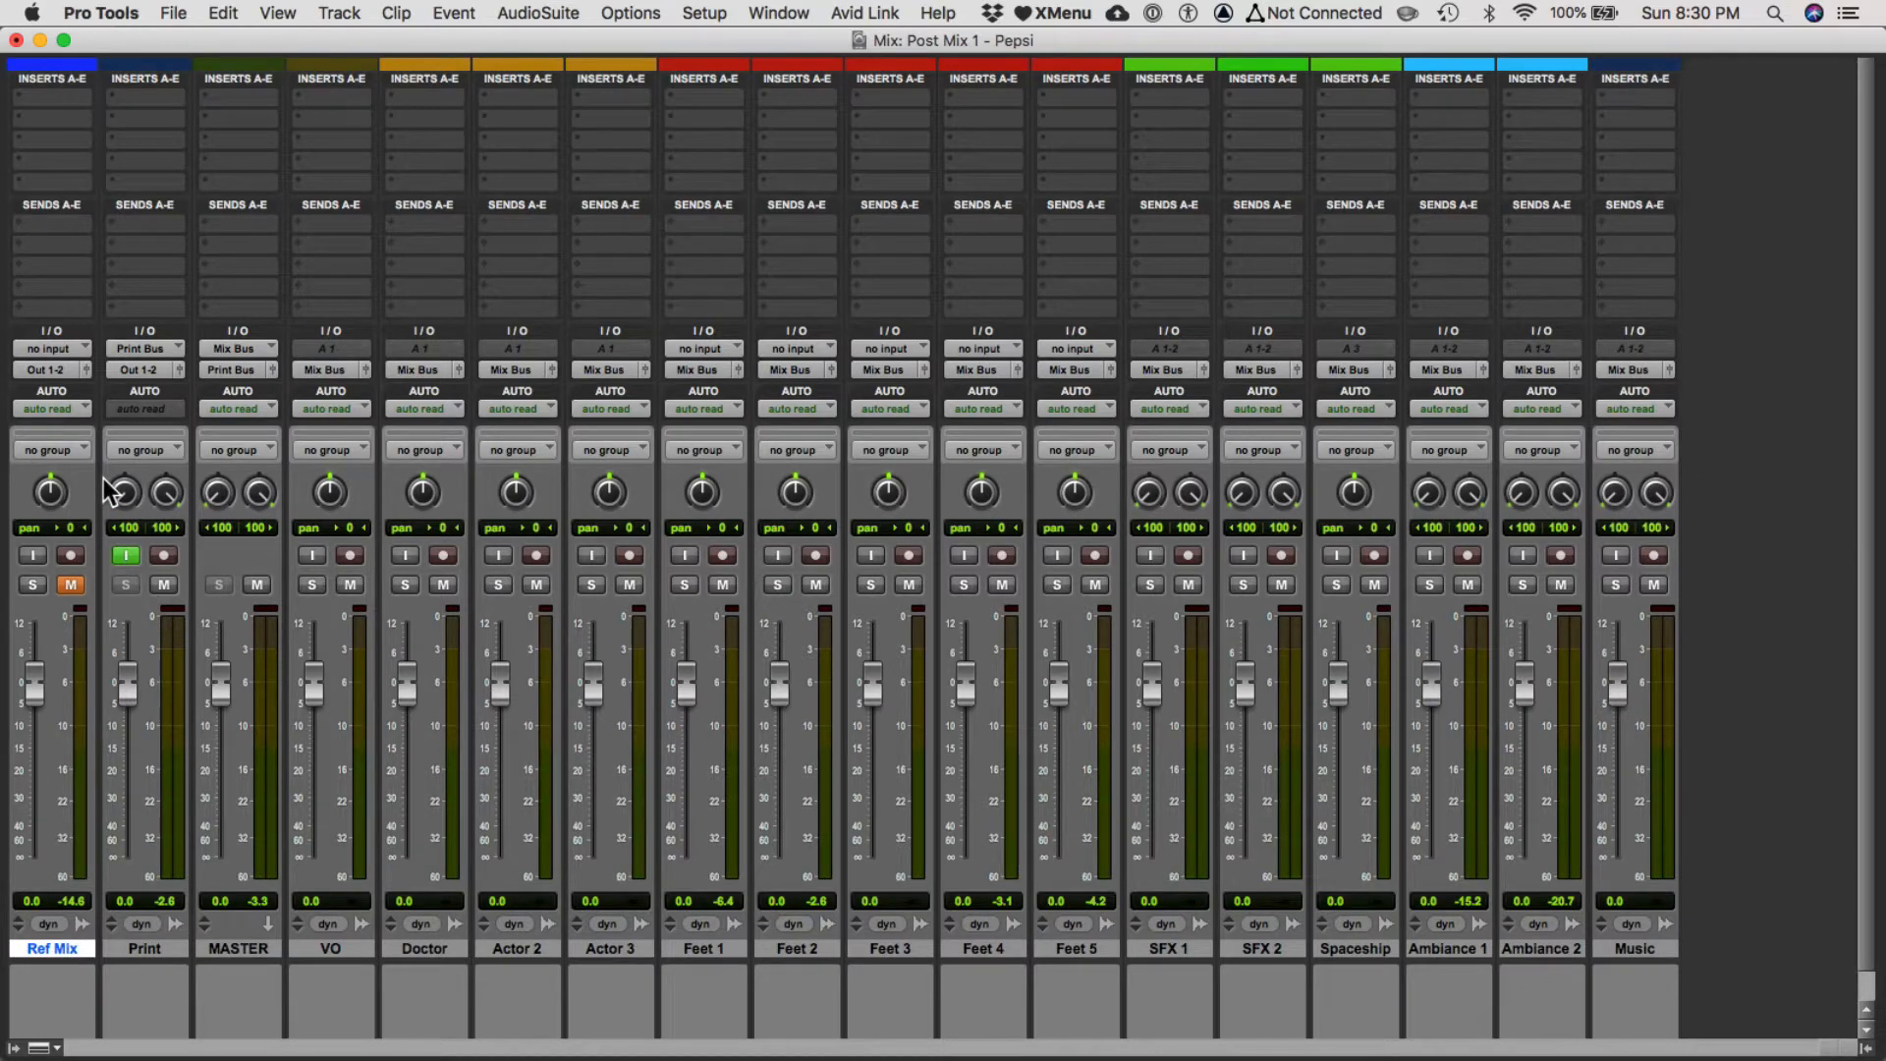
Read the post-mix lab instructions in the Word document alongside the mix session.
{"action": "key", "text": "super+Tab"}
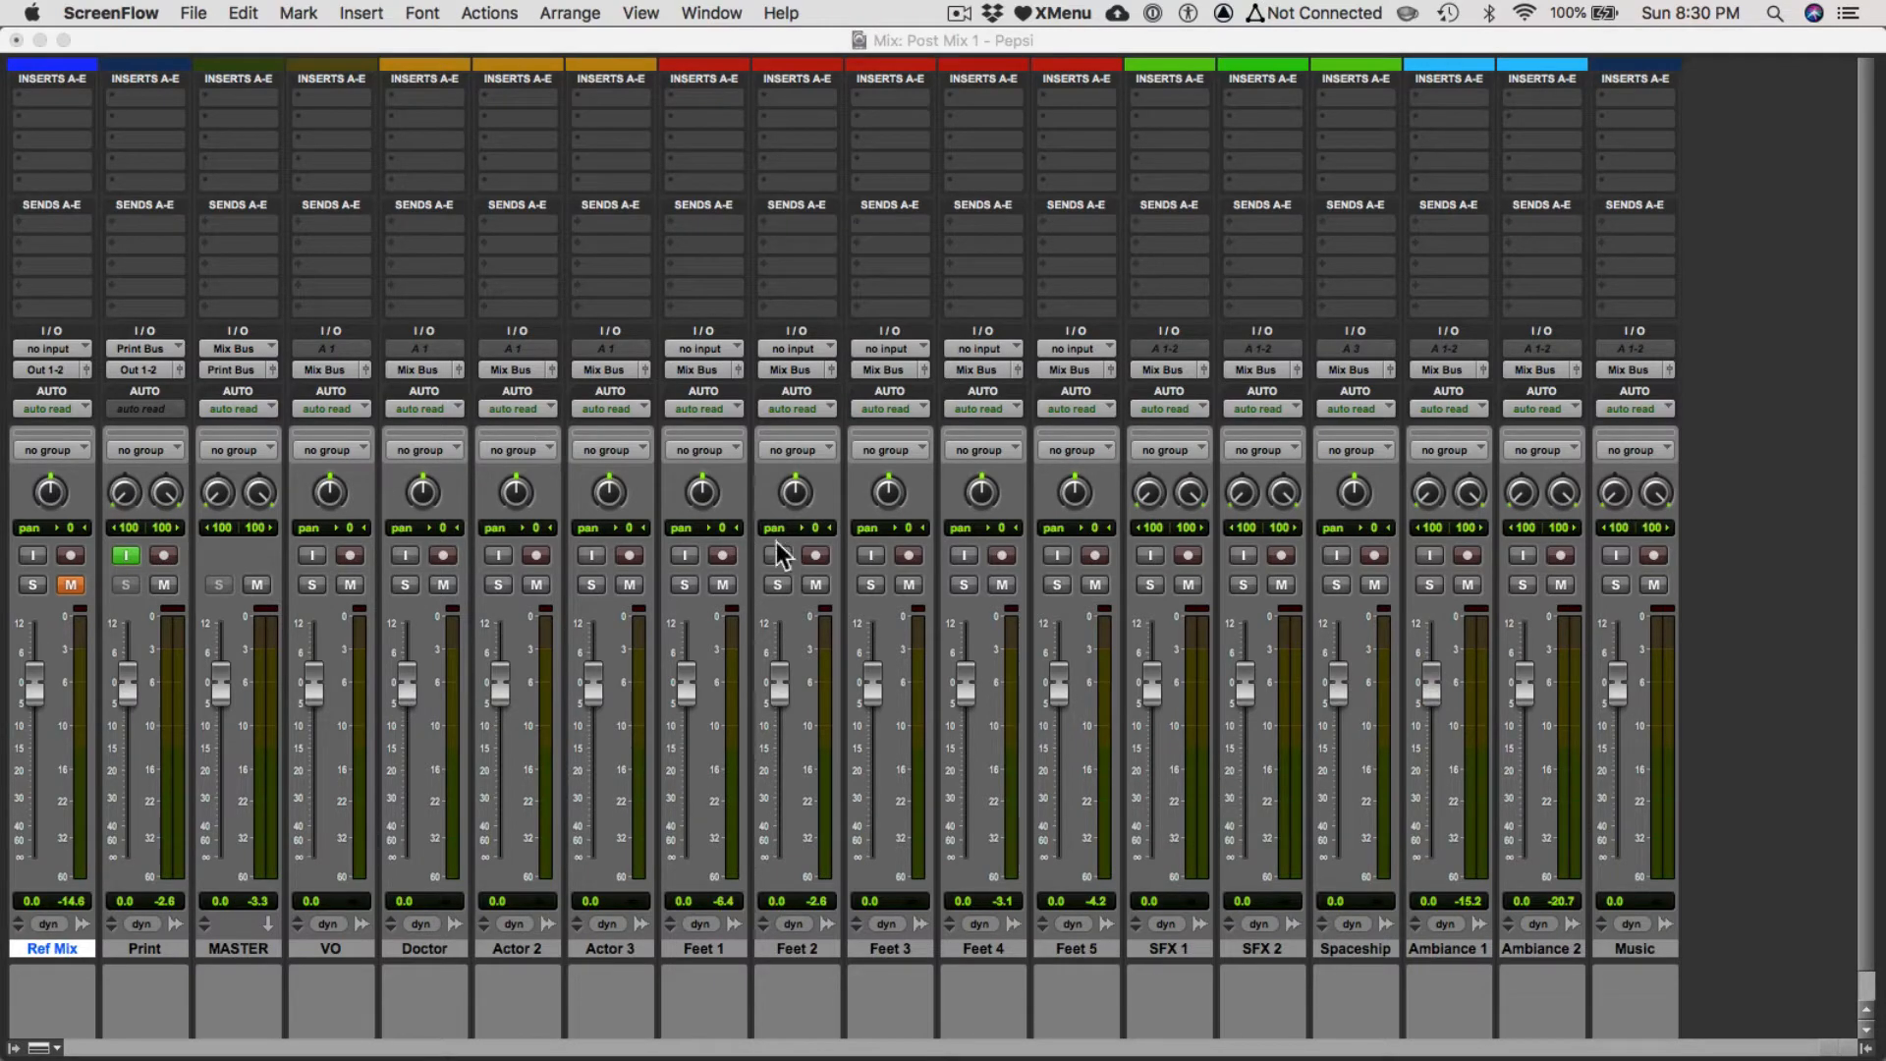
{"action": "key", "text": "super+Tab"}
{"action": "left_click", "coordinate": [880, 564]}
{"action": "scroll", "coordinate": [529, 550], "scroll_direction": "down", "scroll_amount": 10}
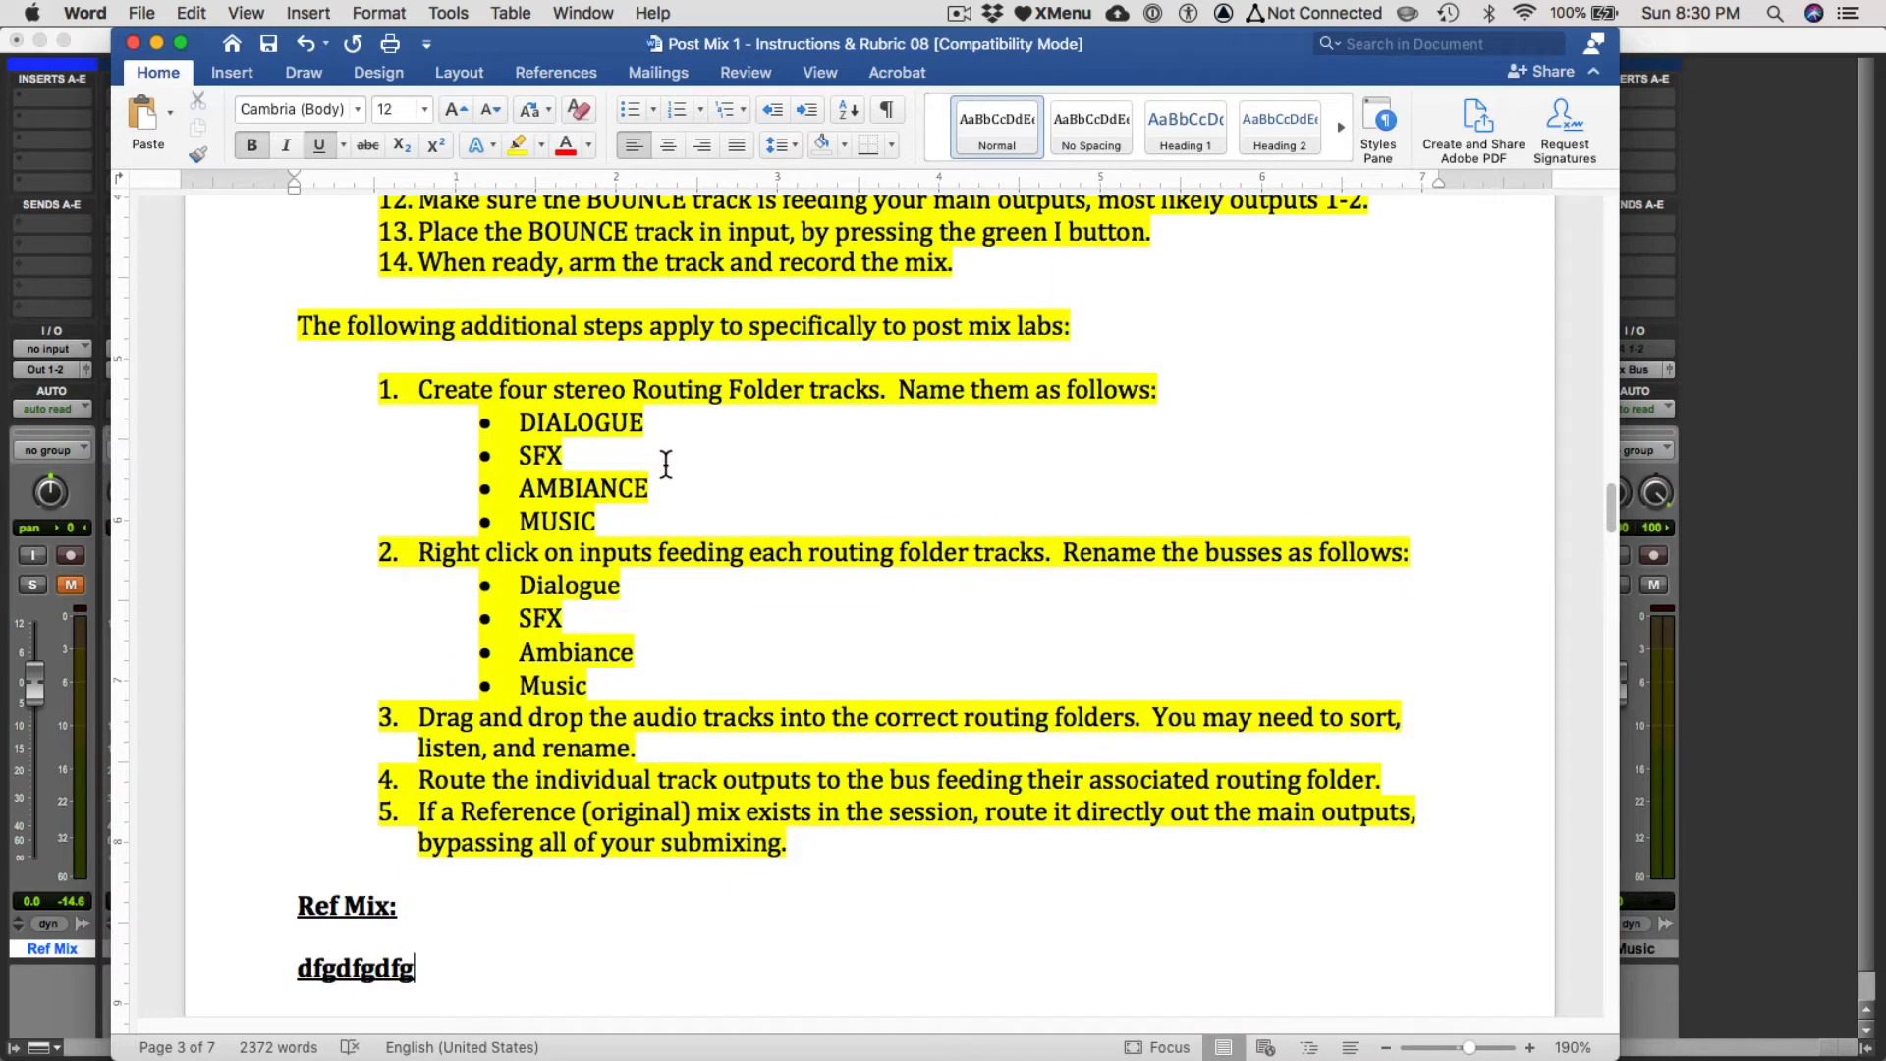
{"action": "key", "text": "super+Tab"}
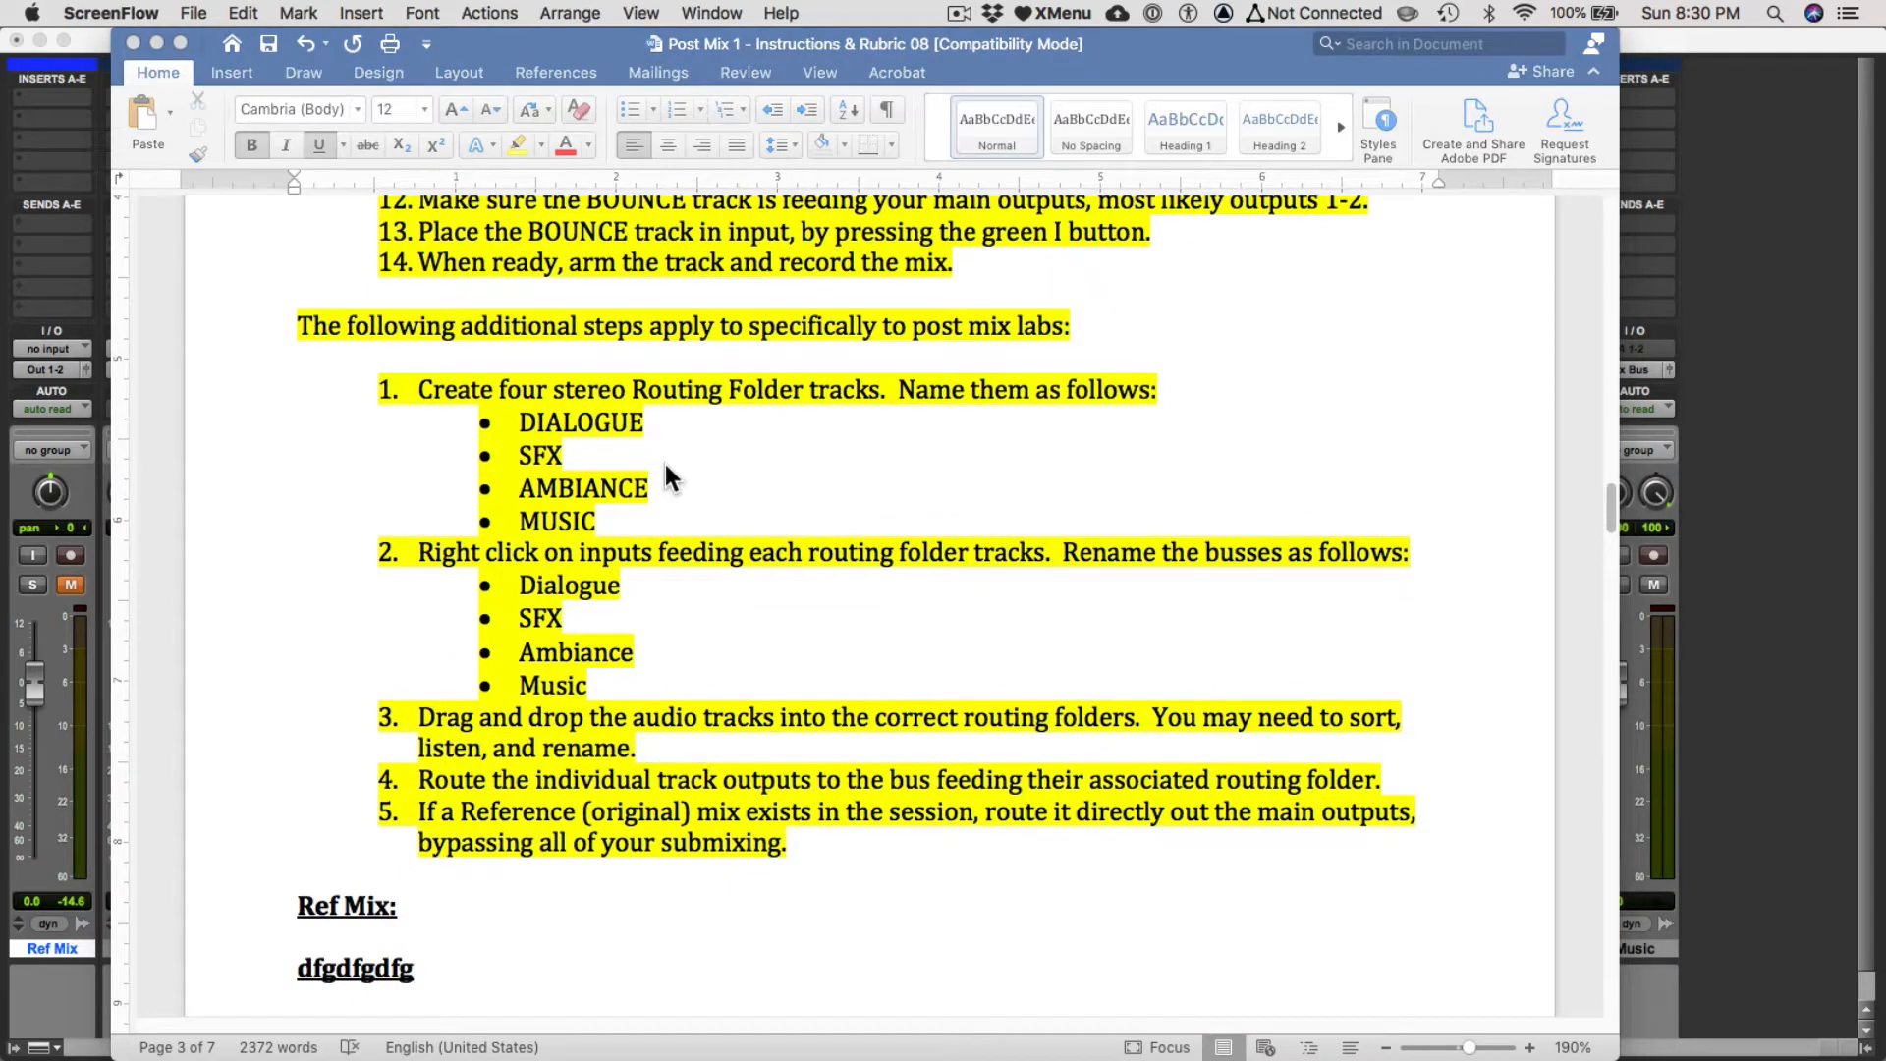
{"action": "left_click", "coordinate": [1707, 326]}
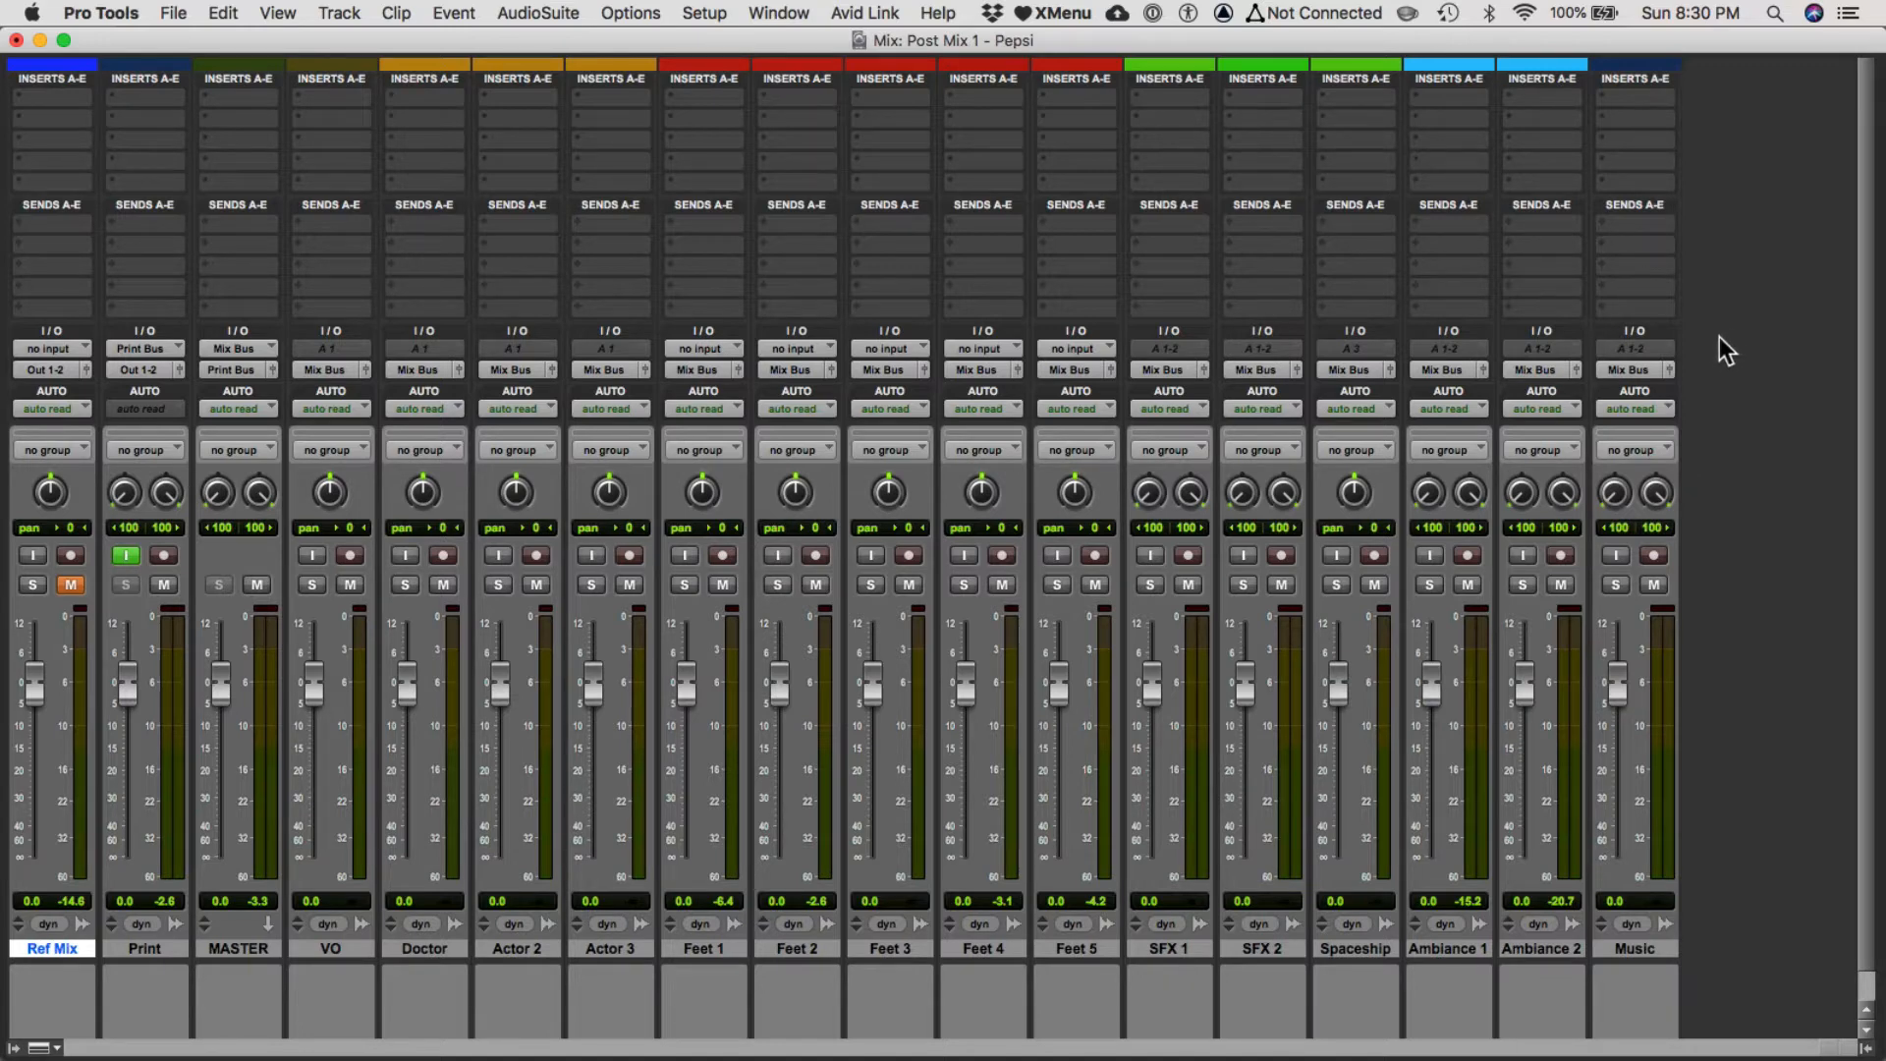
{"action": "key", "text": "super+shift+2"}
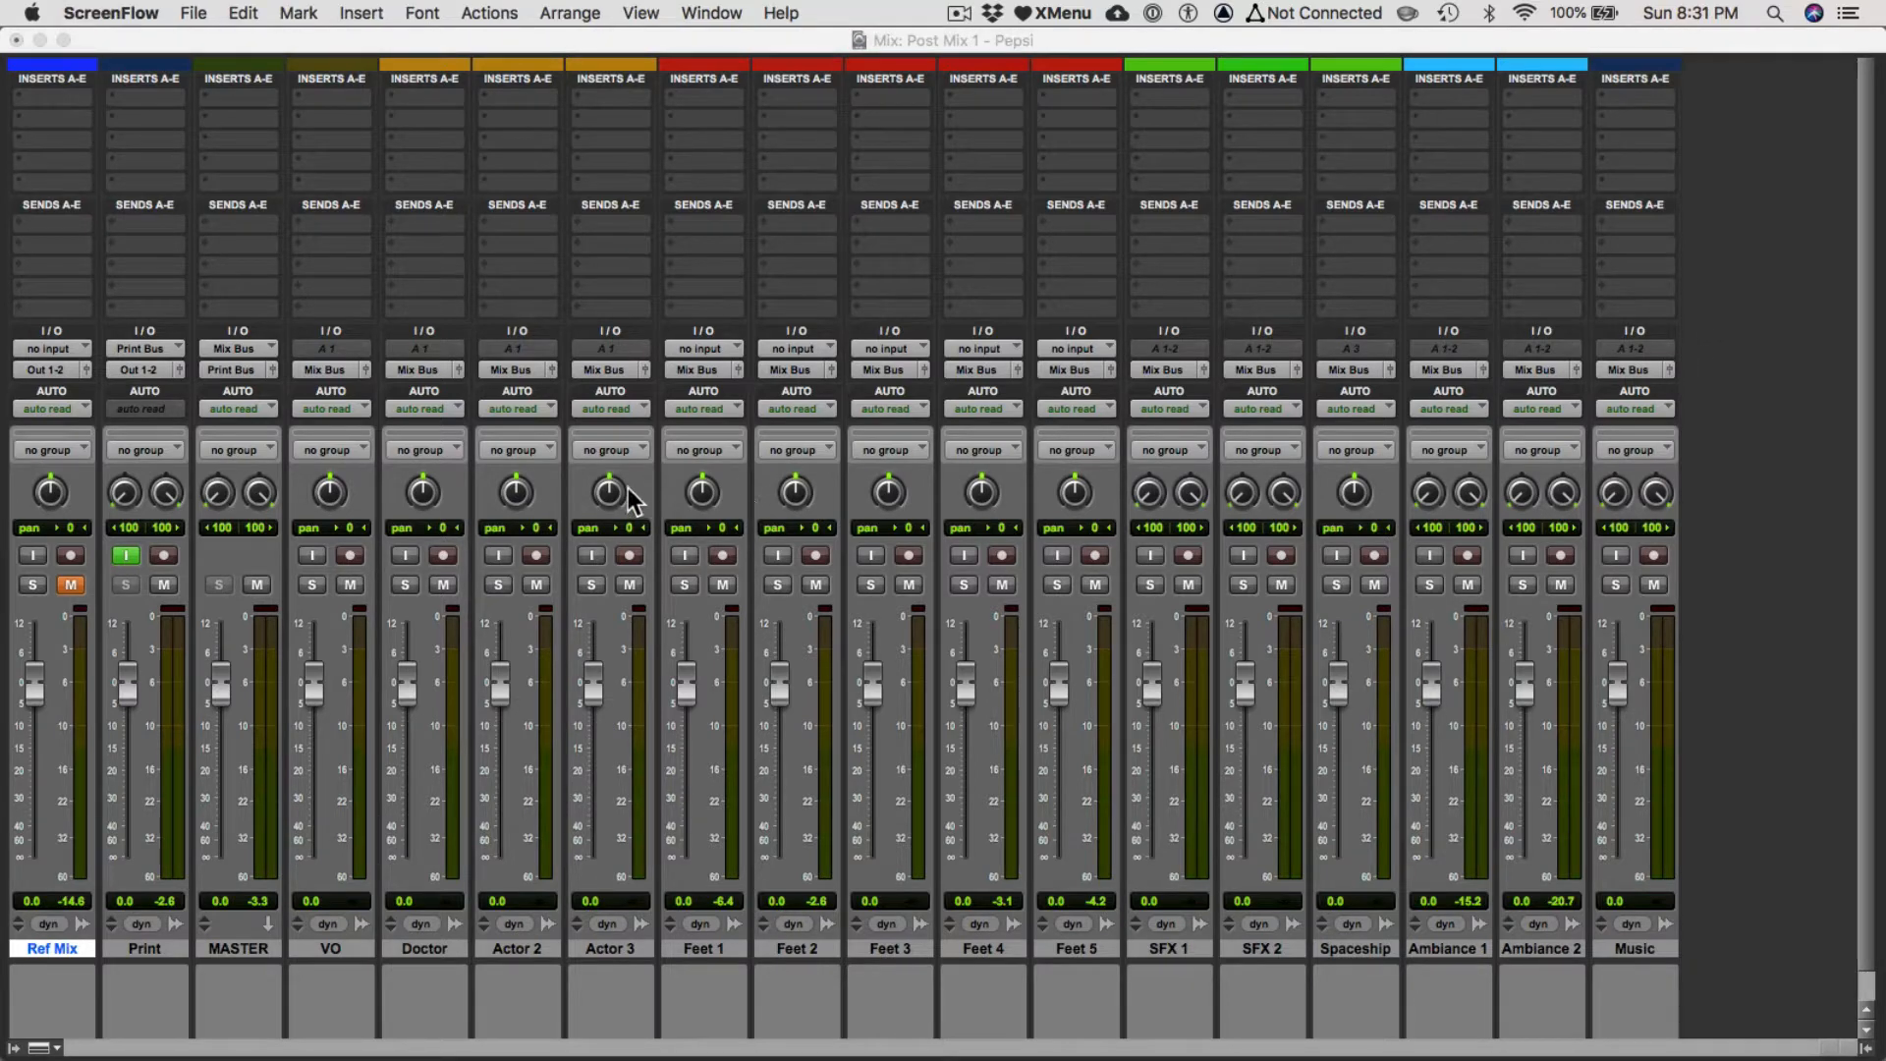
{"action": "key", "text": "super+Tab"}
{"action": "left_click", "coordinate": [853, 570]}
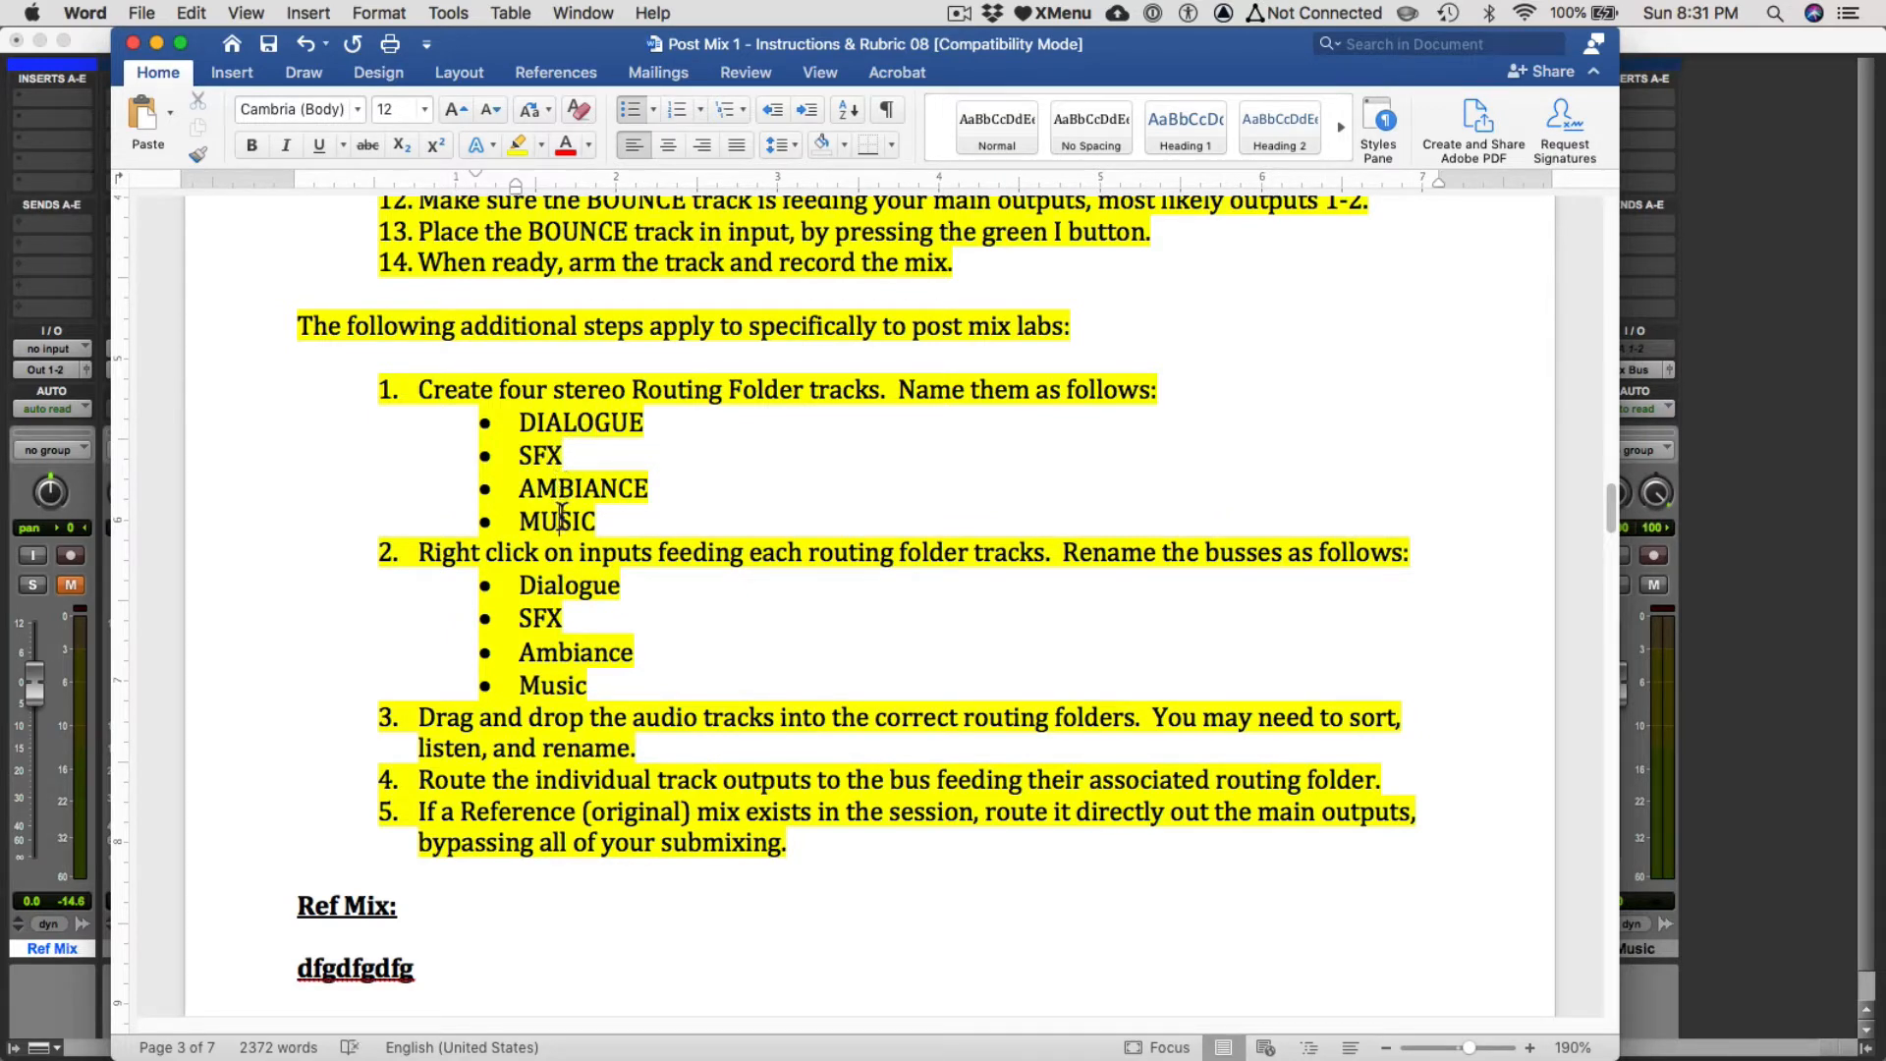
{"action": "left_click", "coordinate": [71, 1002]}
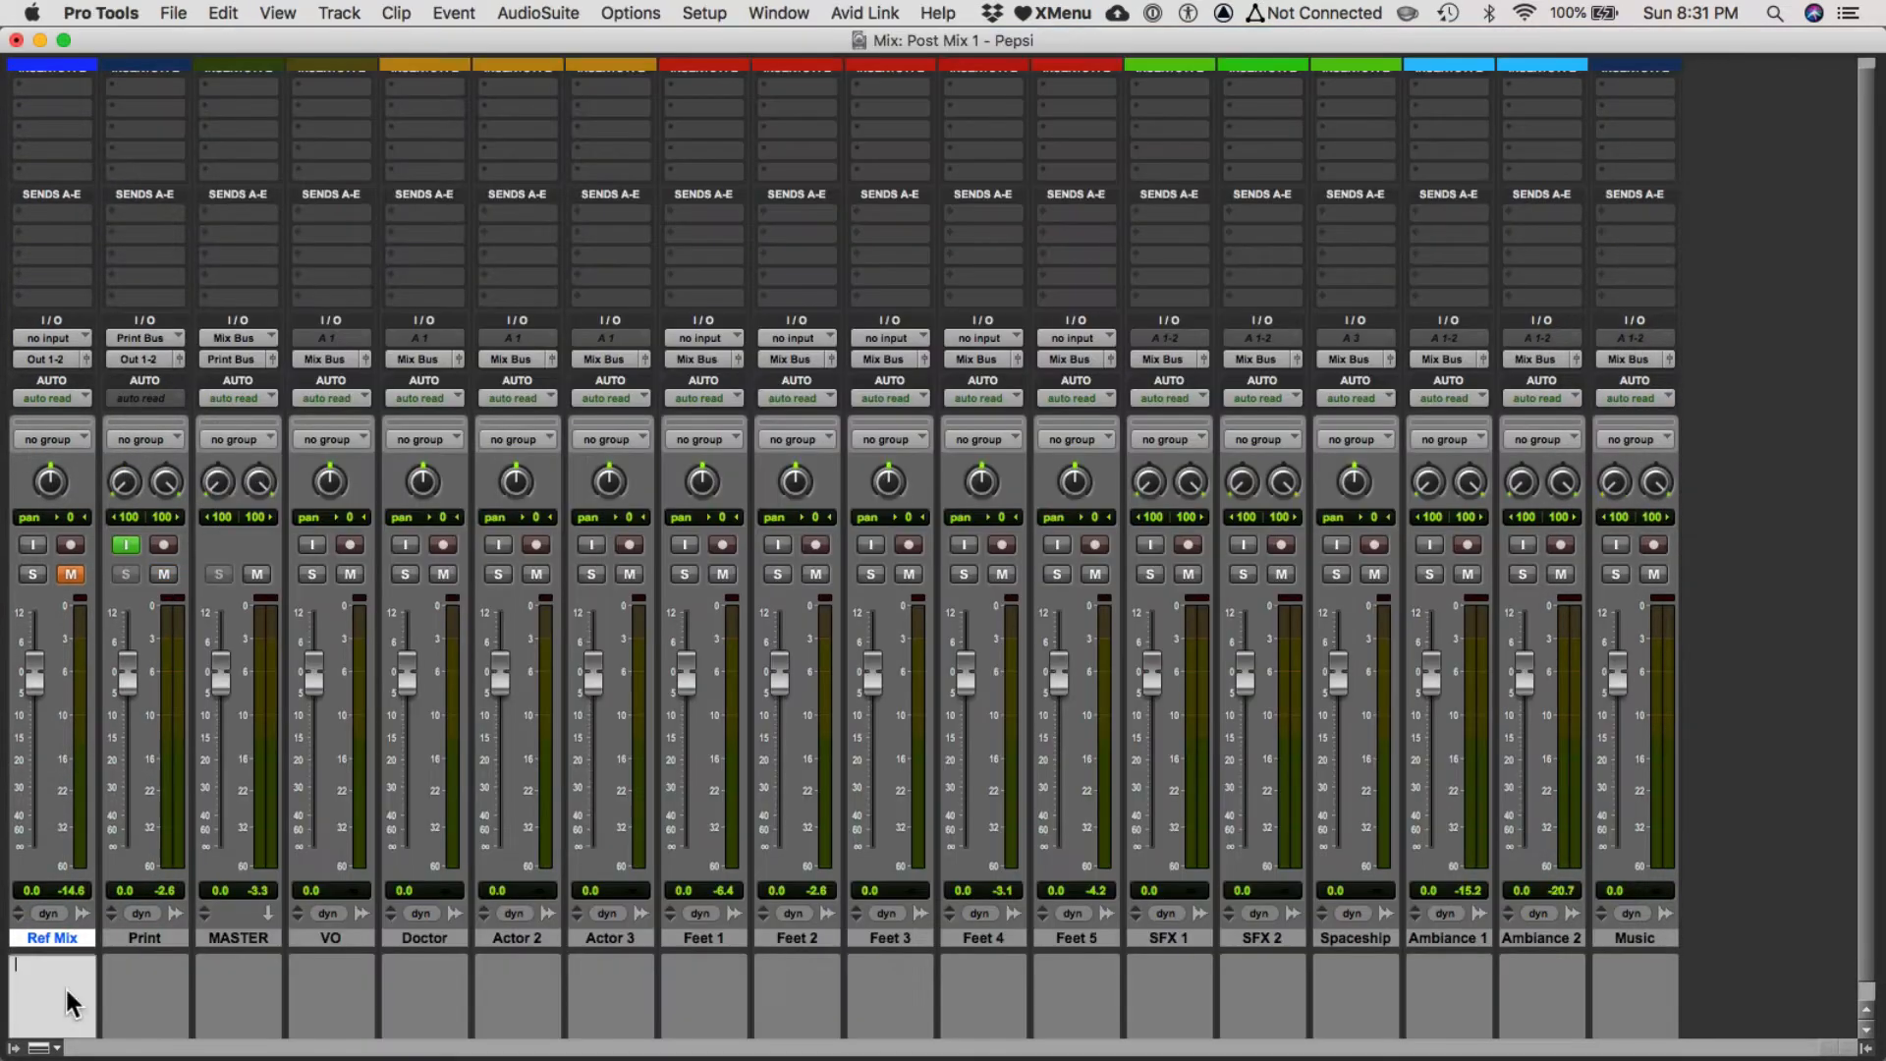
Create four new stereo Routing Folder tracks after the MASTER track.
{"action": "left_click", "coordinate": [250, 940]}
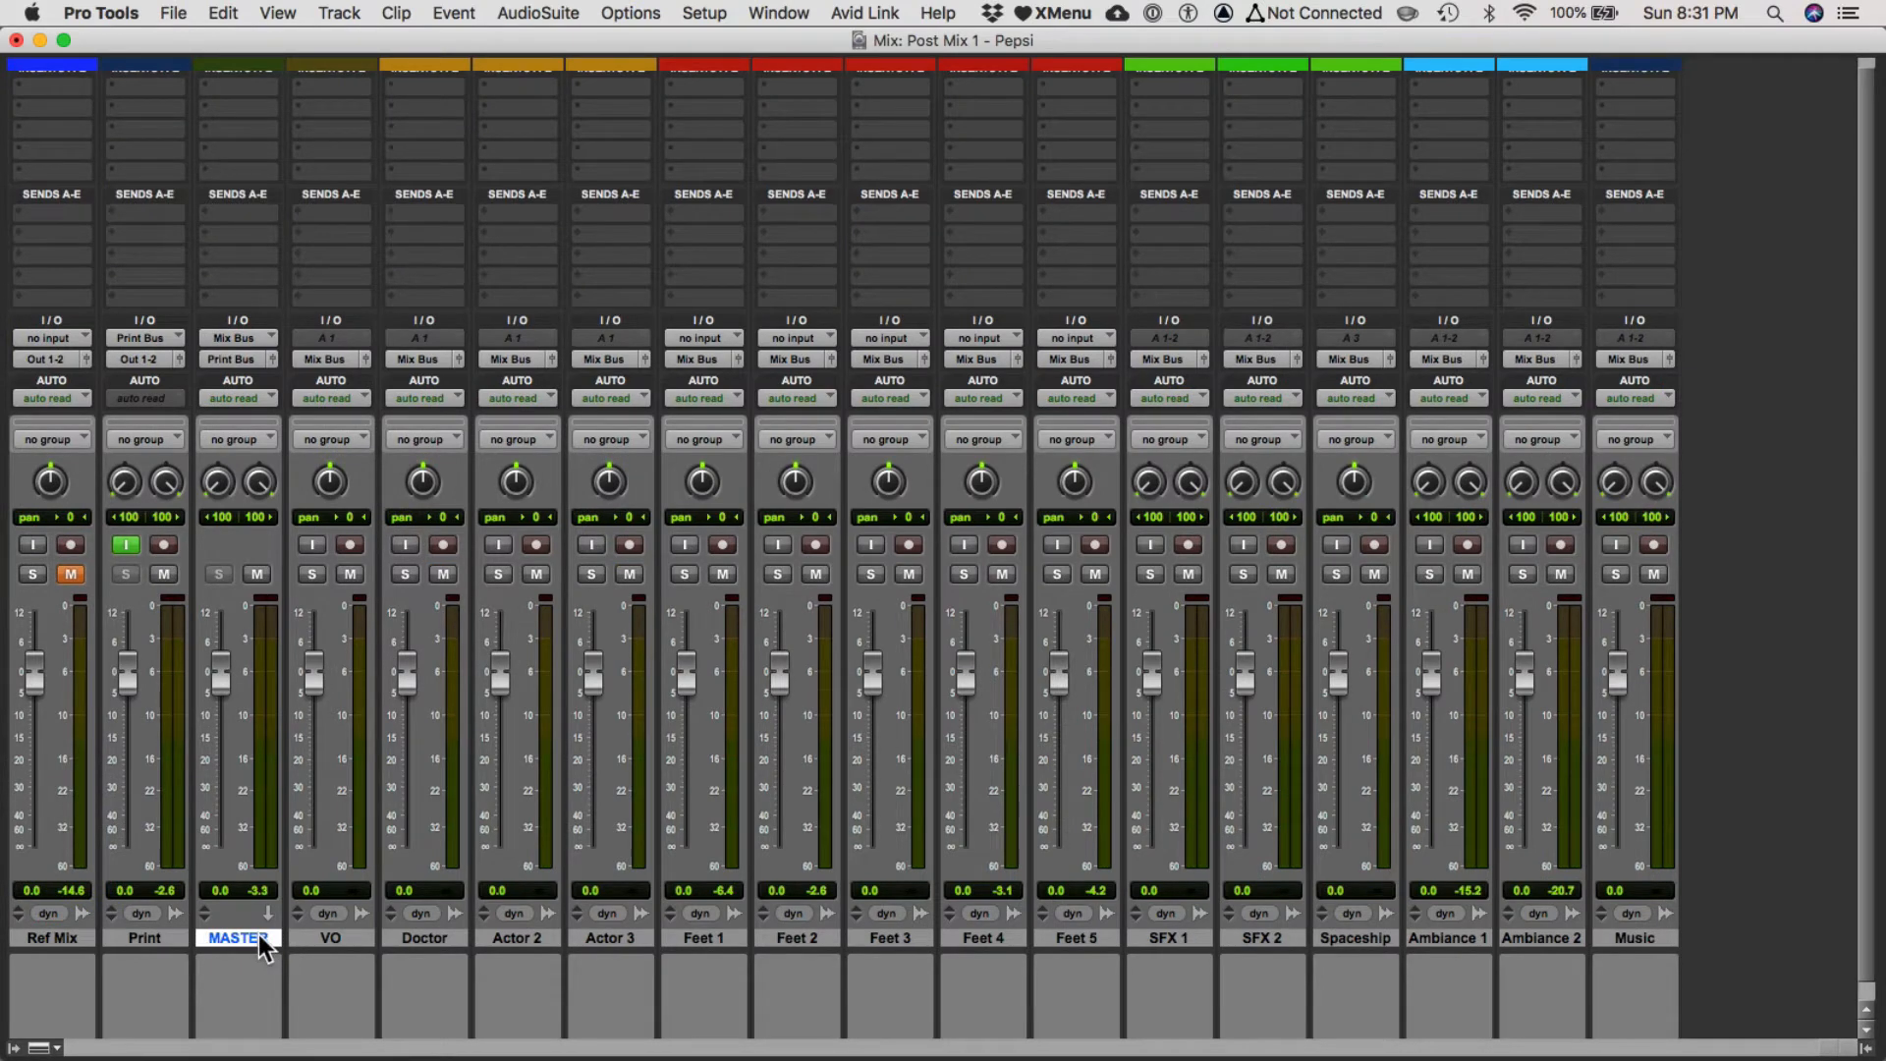
{"action": "key", "text": "super+shift+n"}
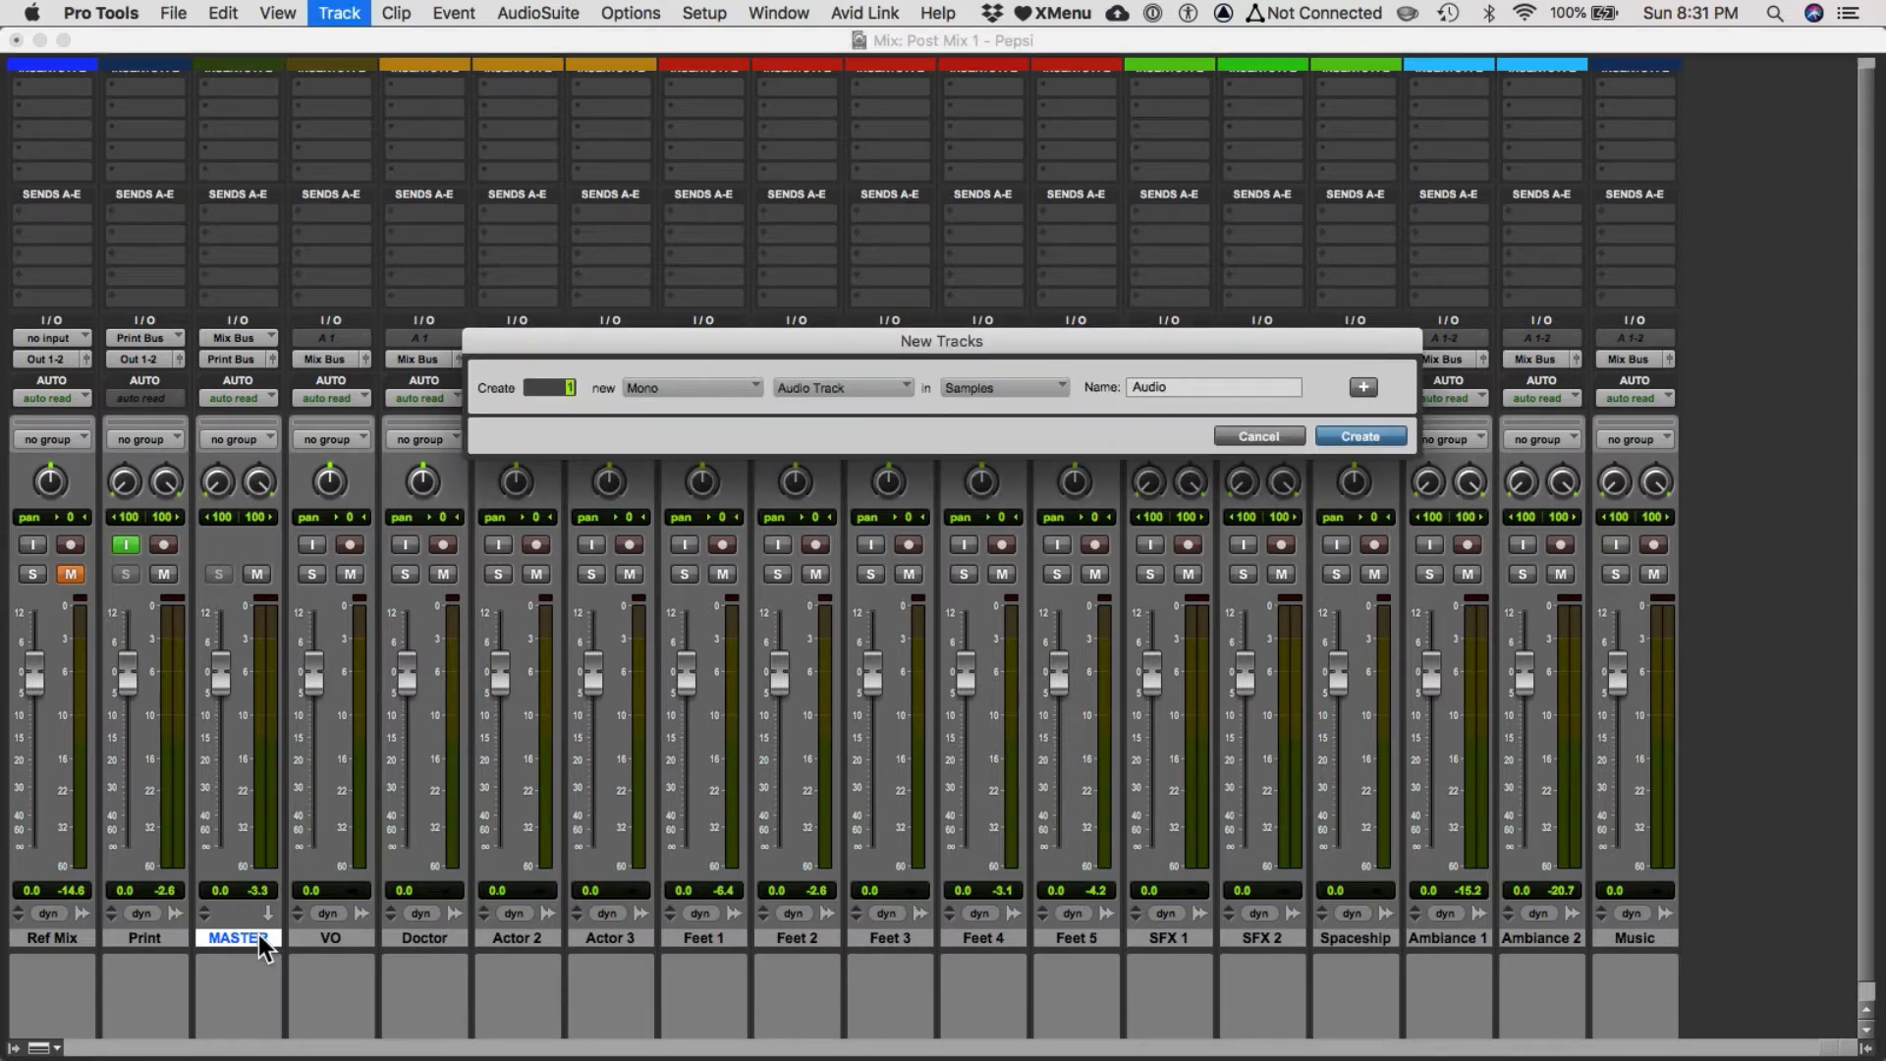
{"action": "key", "text": "Escape"}
{"action": "left_click", "coordinate": [333, 14]}
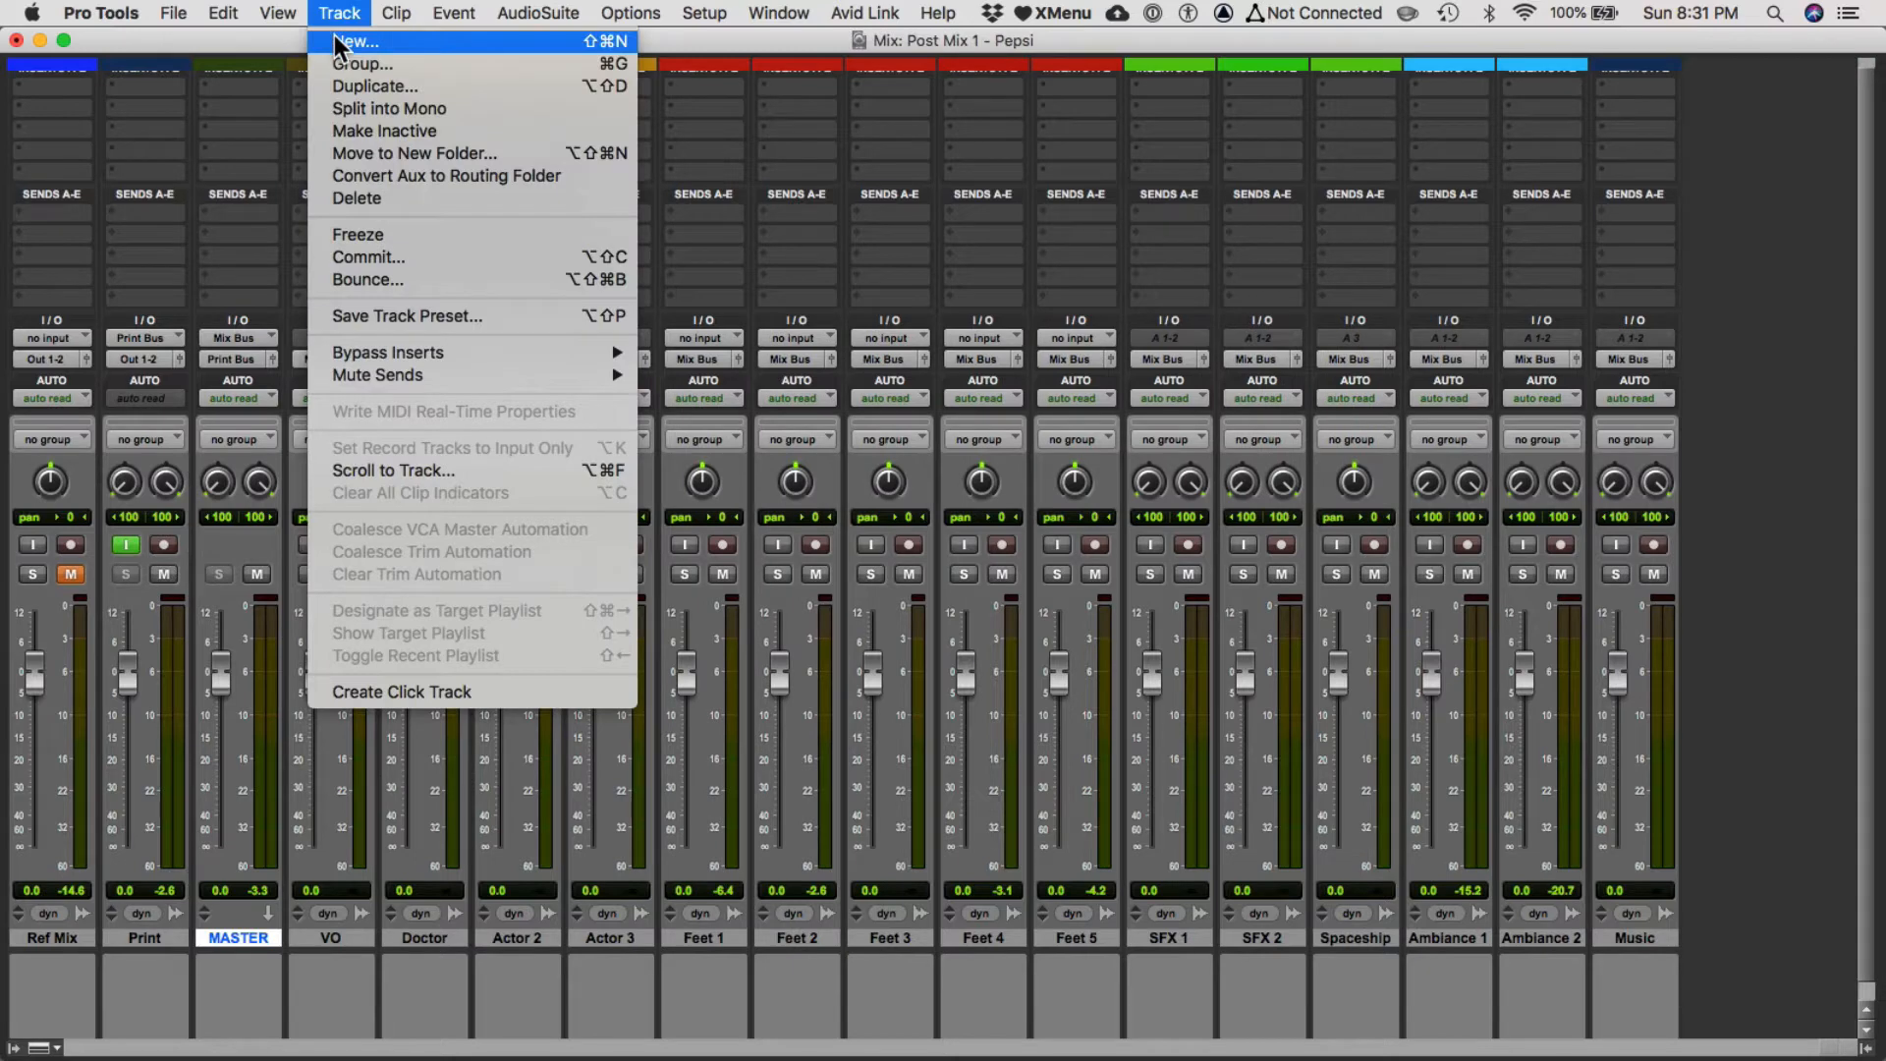
{"action": "left_click", "coordinate": [335, 39]}
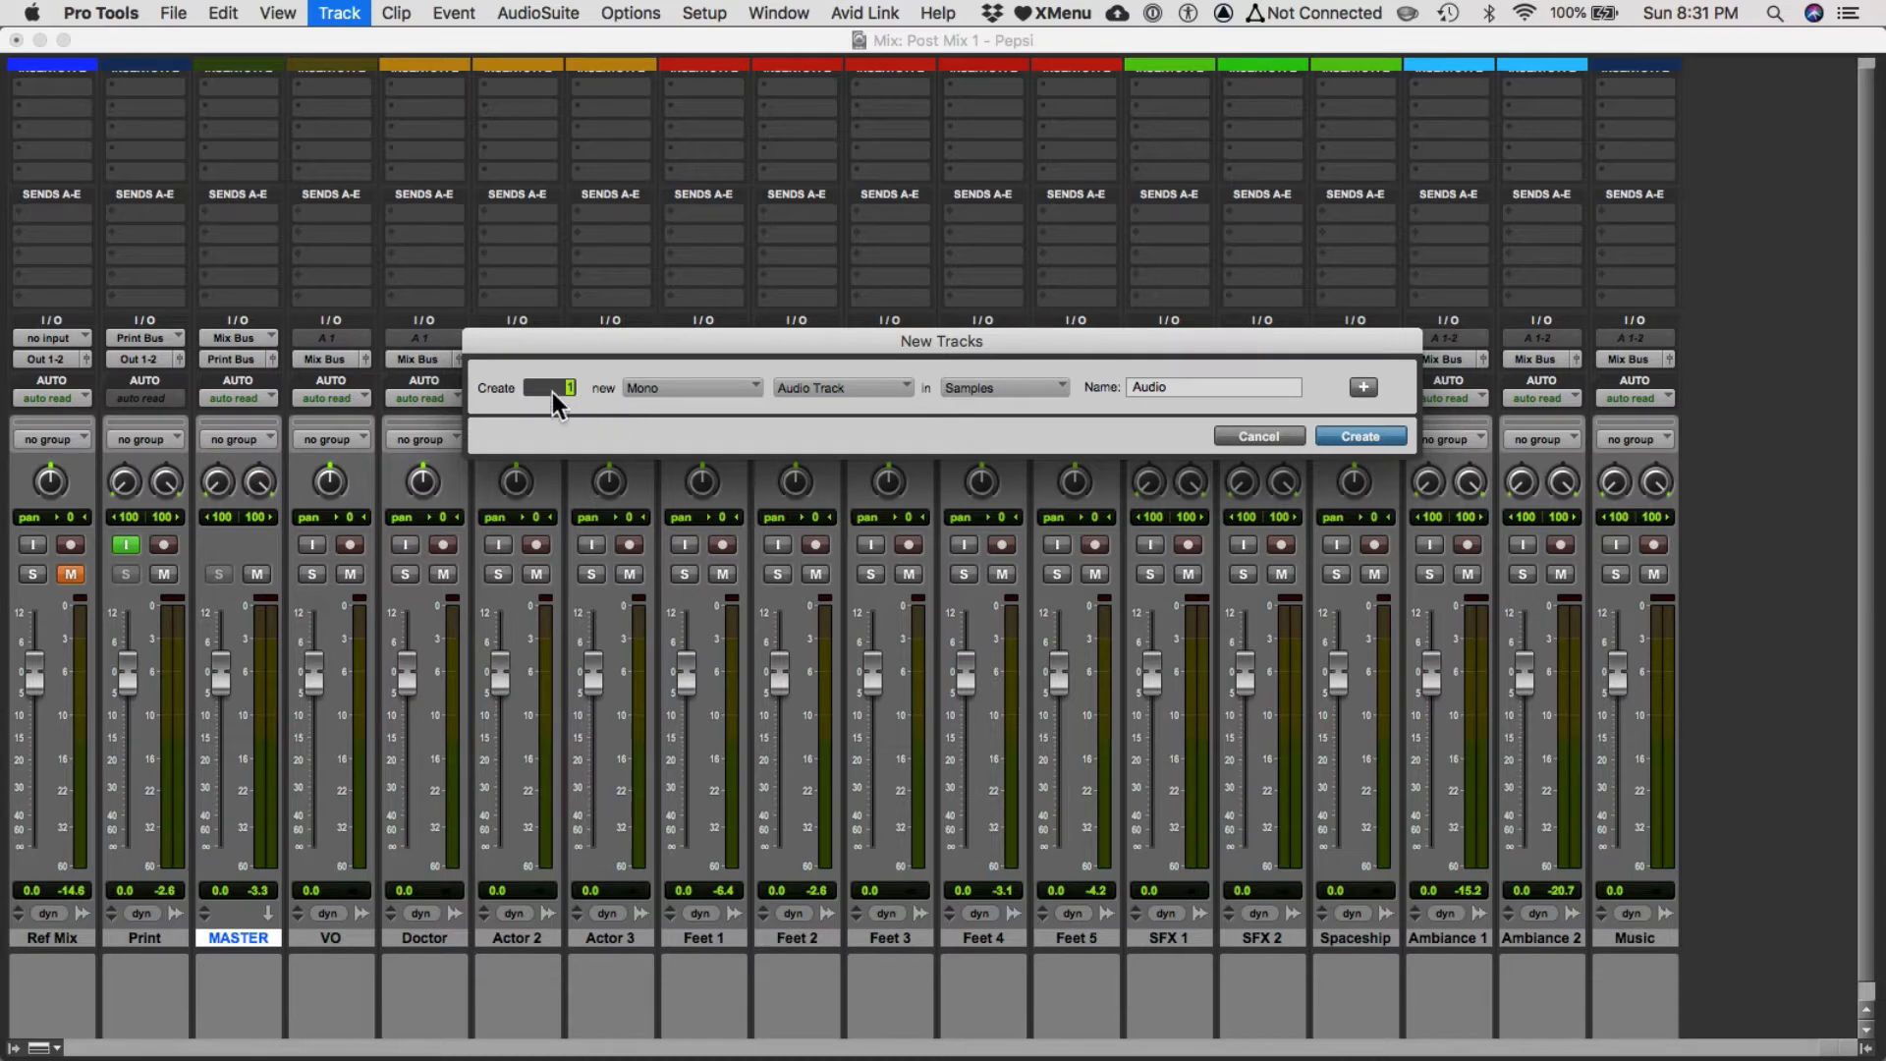
{"action": "left_click", "coordinate": [640, 387]}
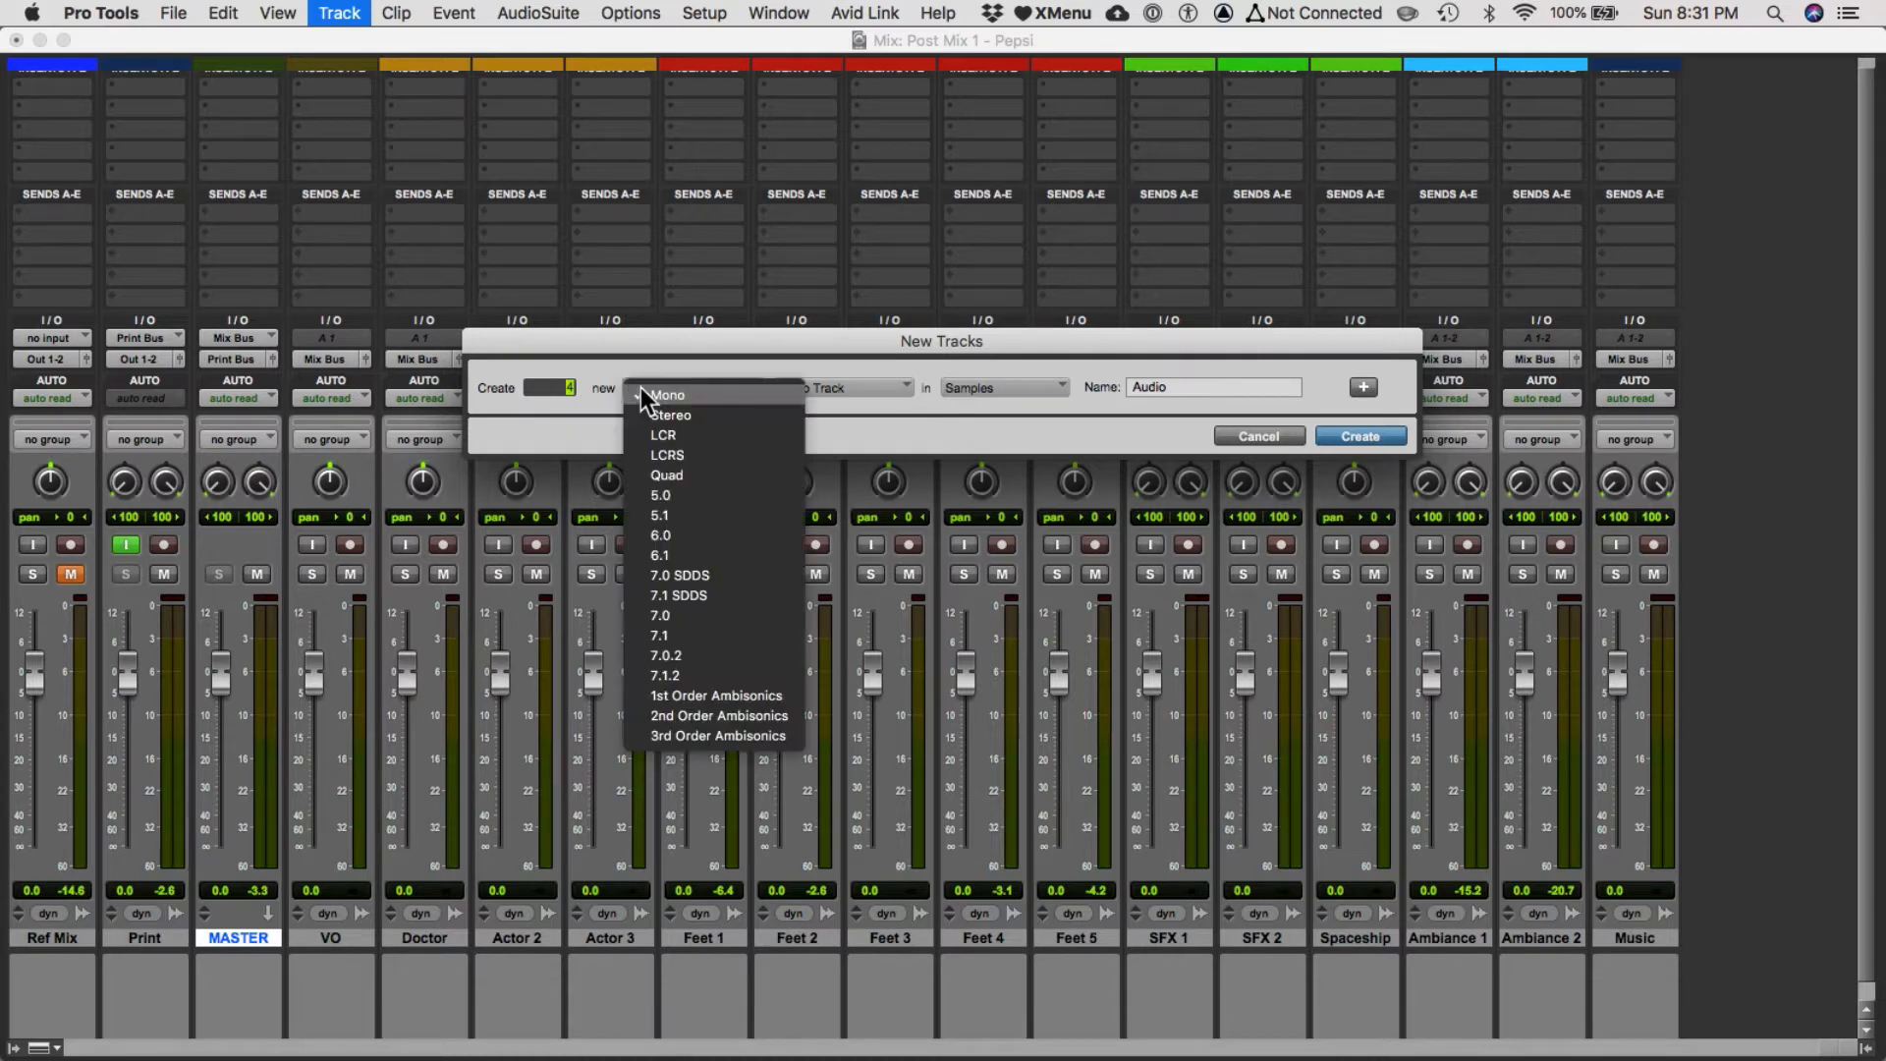
{"action": "left_click", "coordinate": [699, 410]}
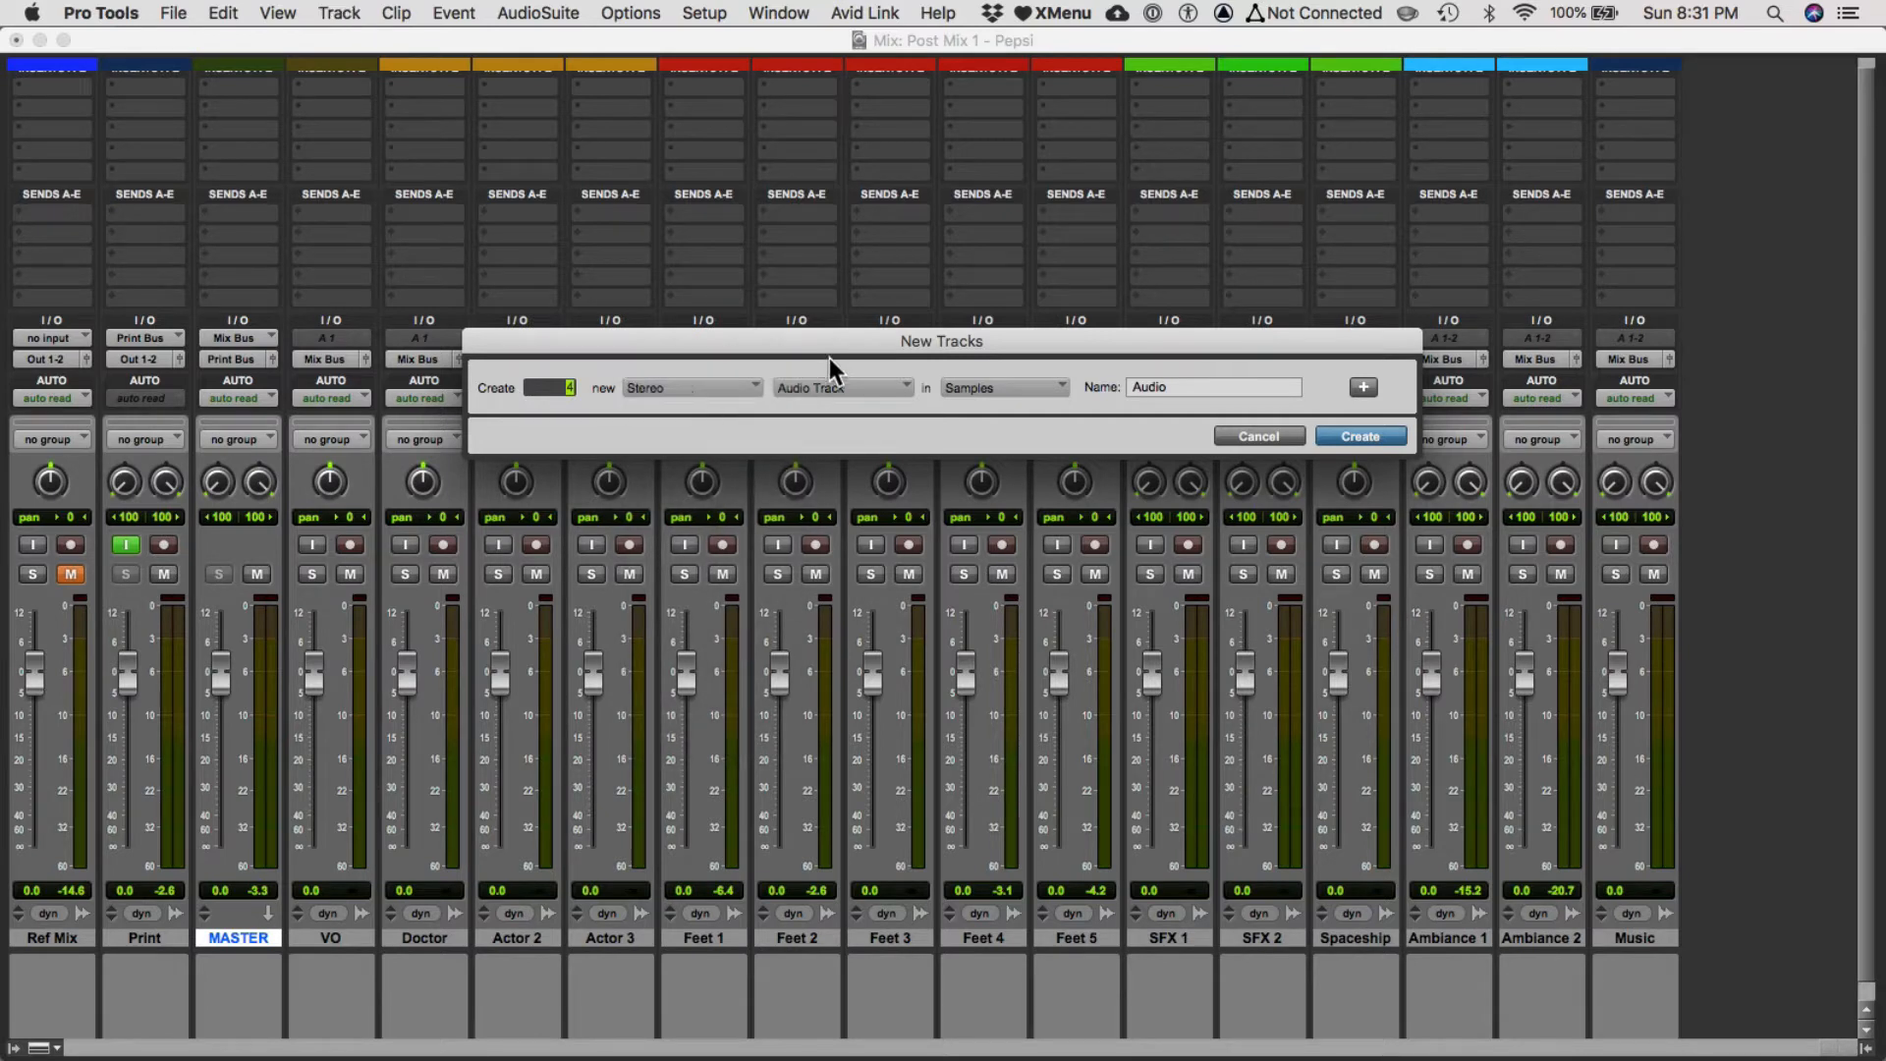
{"action": "left_click", "coordinate": [819, 387]}
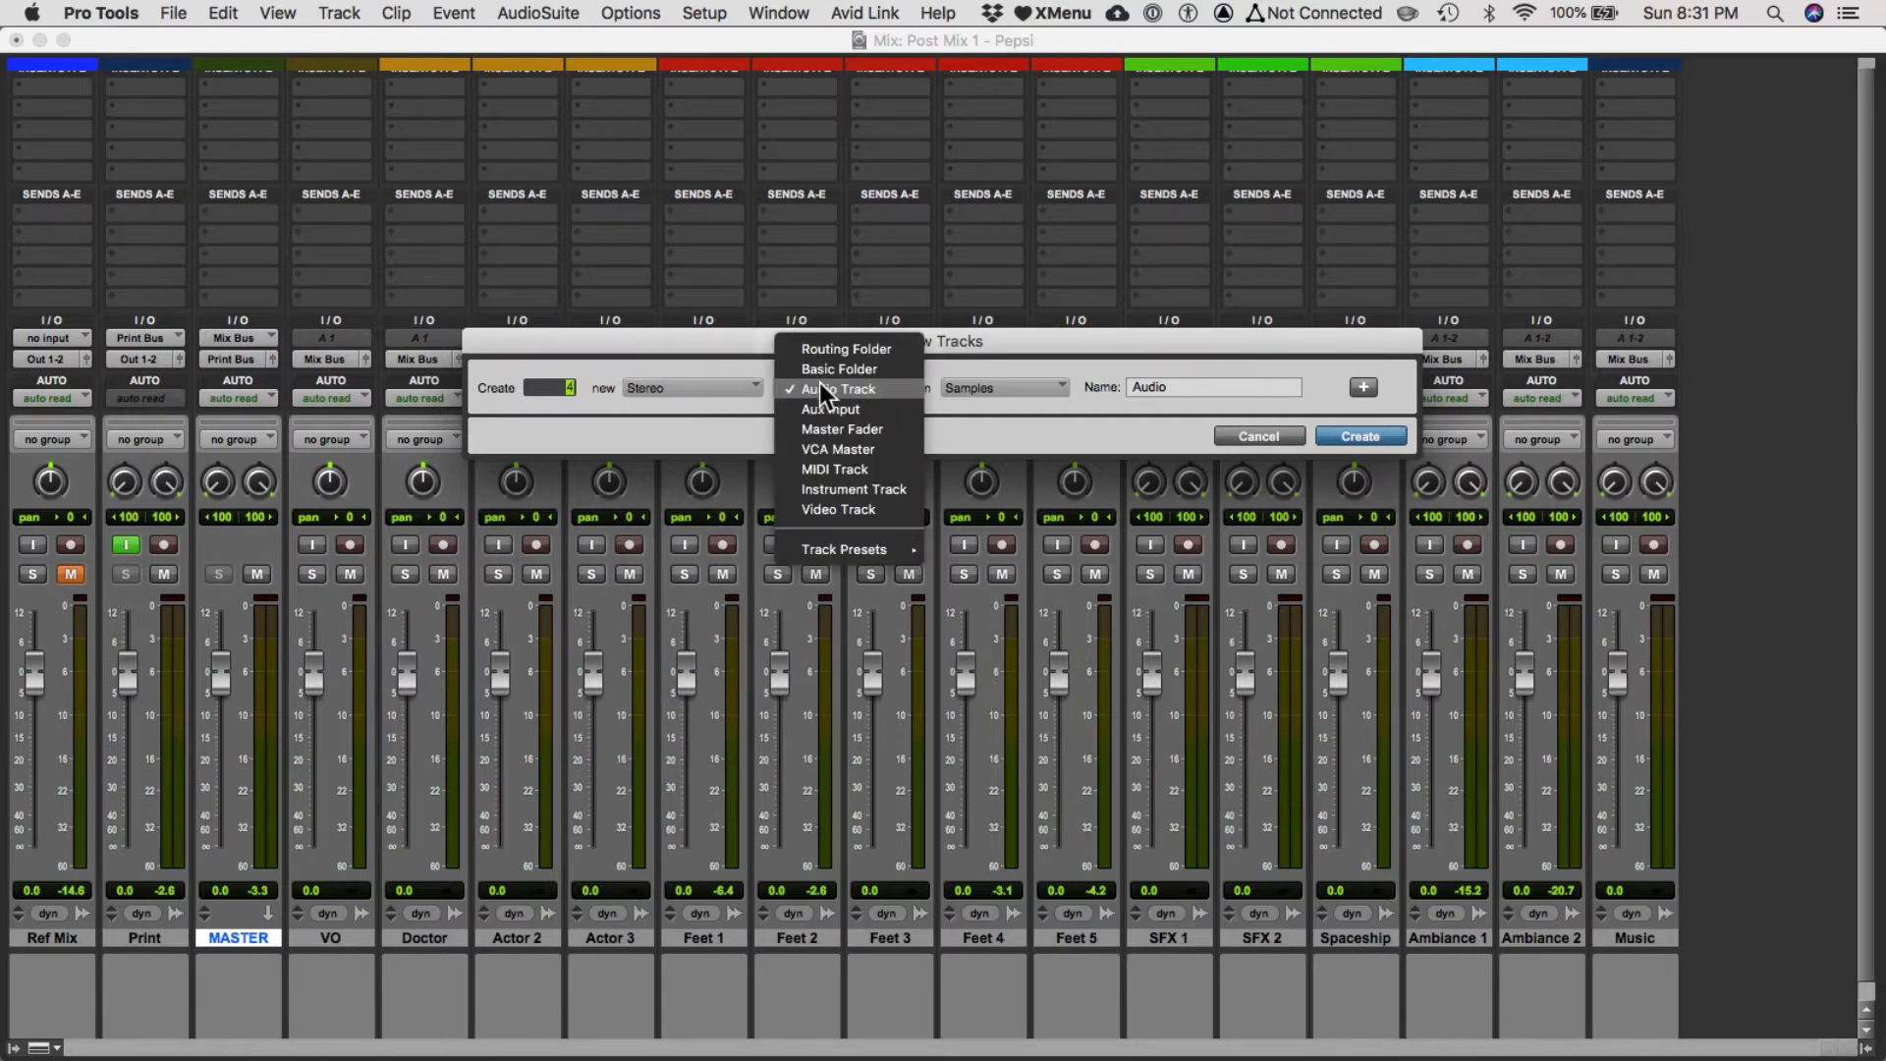
{"action": "left_click", "coordinate": [880, 349]}
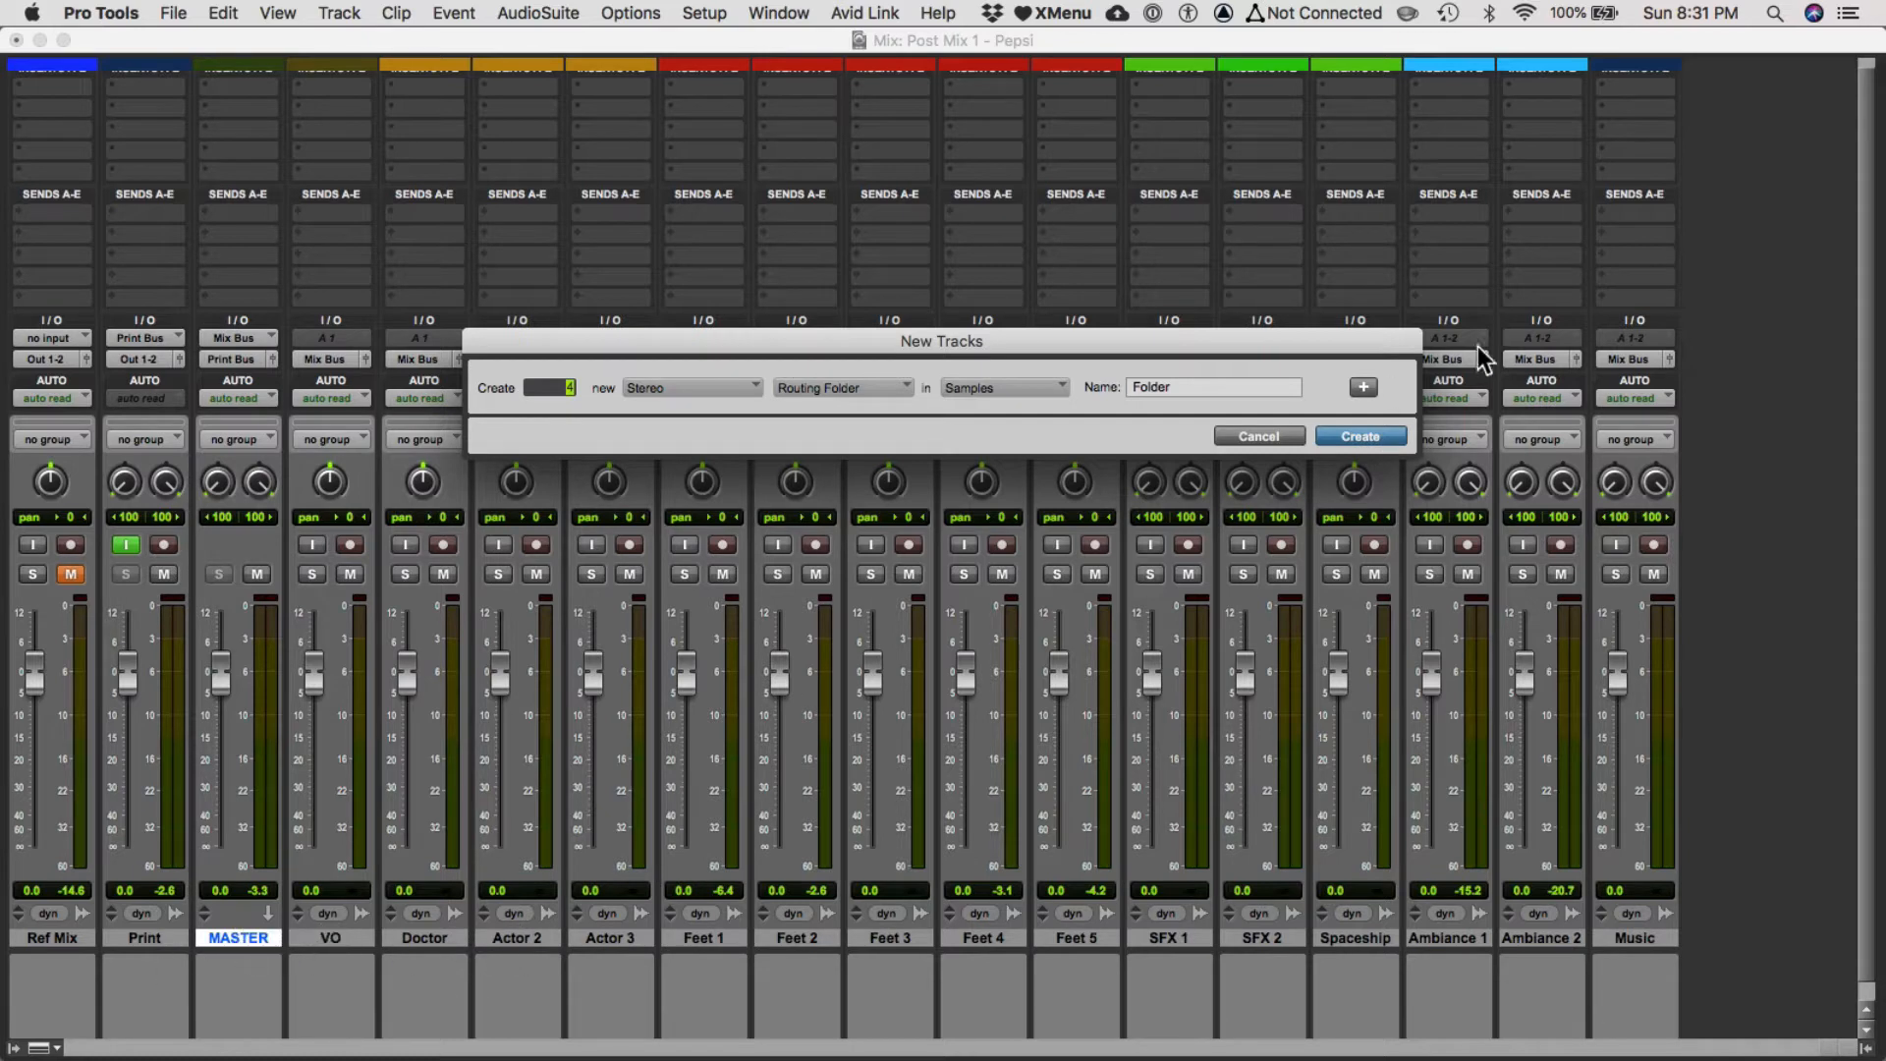
{"action": "left_click", "coordinate": [1382, 439]}
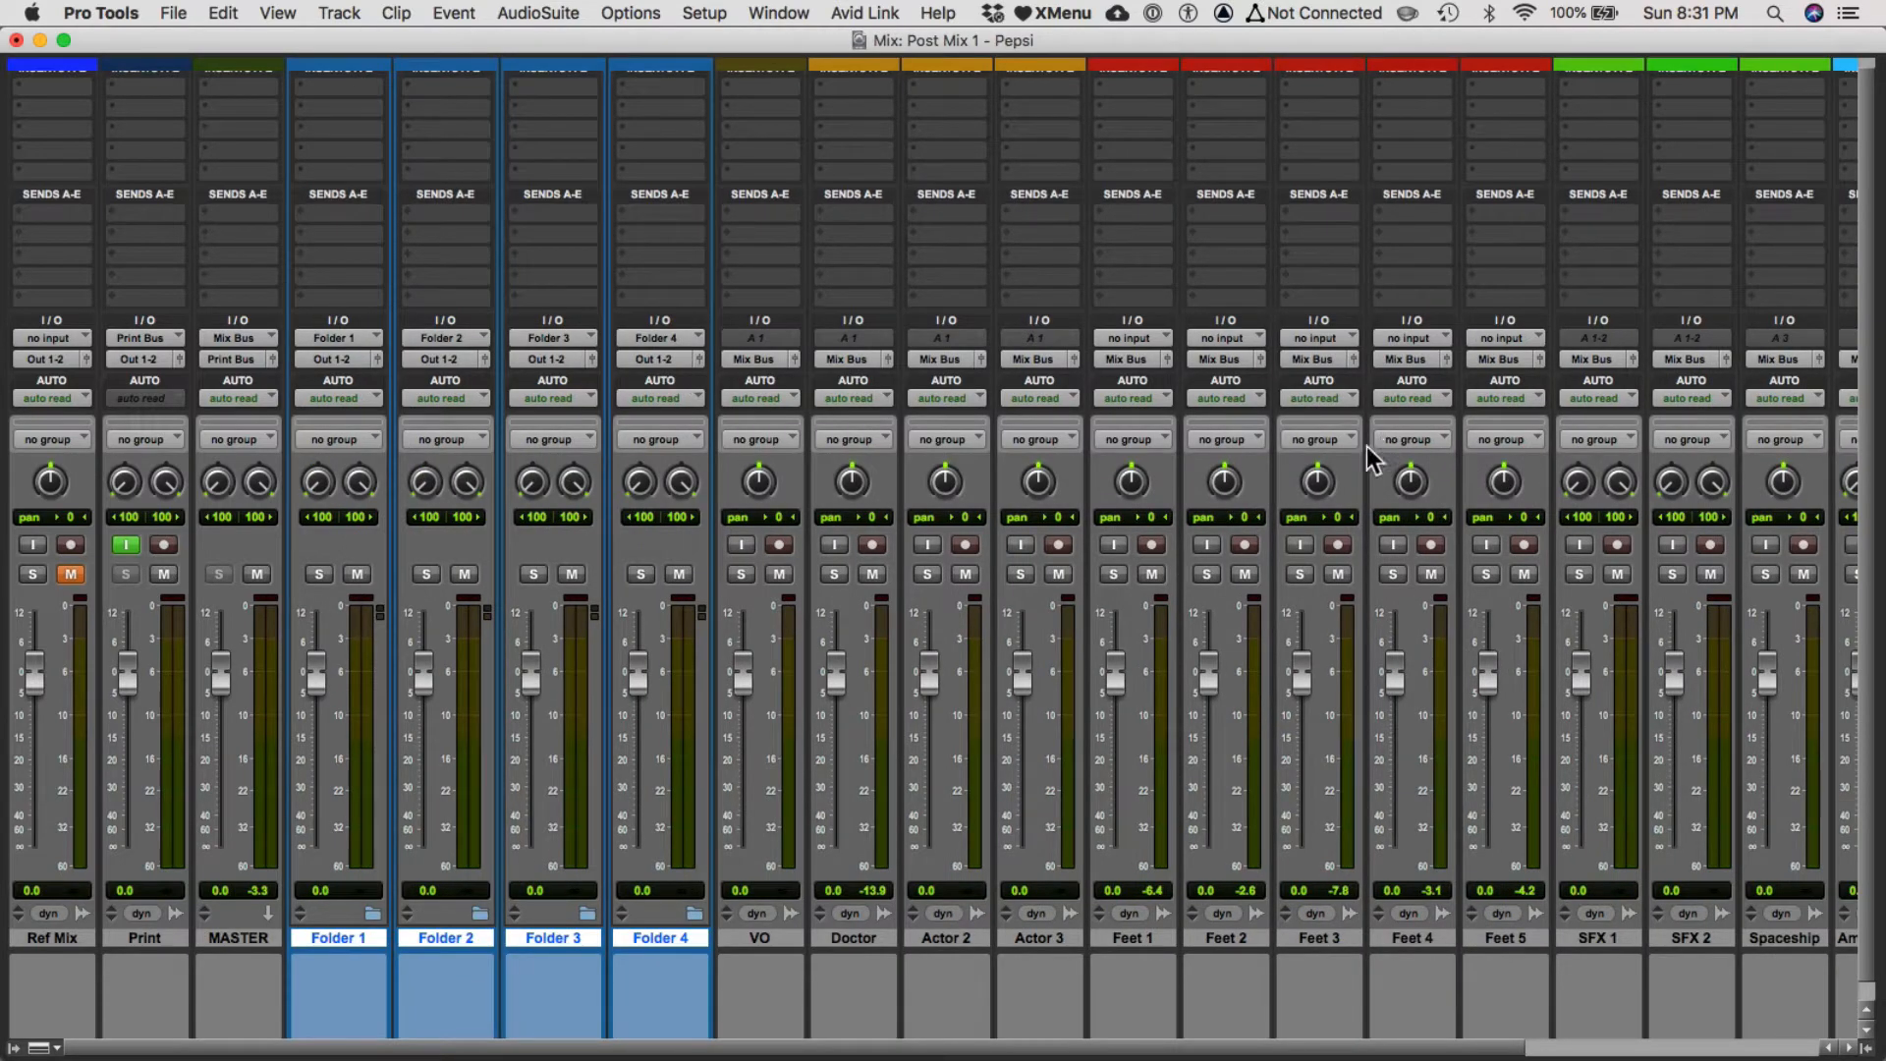
Rename the first new folder track DIALOGUE.
{"action": "double_click", "coordinate": [357, 941]}
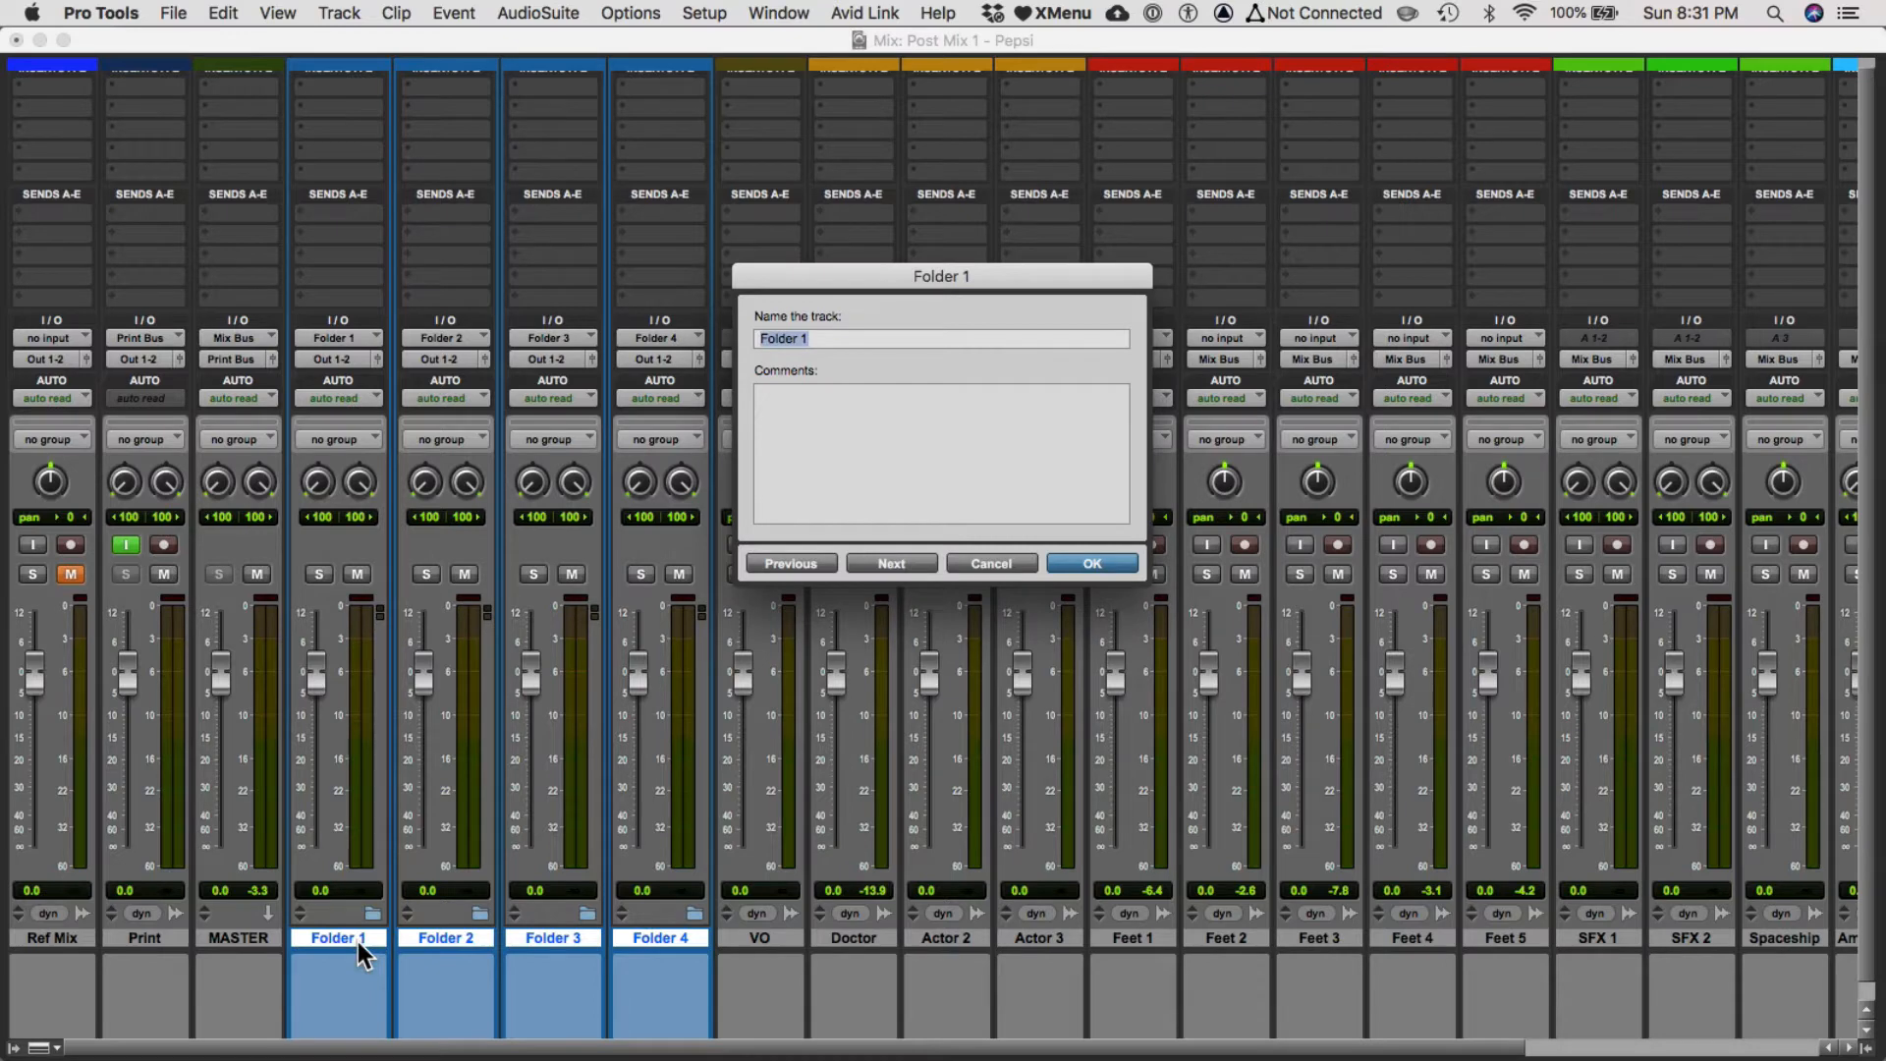
{"action": "type", "text": "DIALOGE"}
{"action": "key", "text": "BackSpace"}
{"action": "type", "text": "UE"}
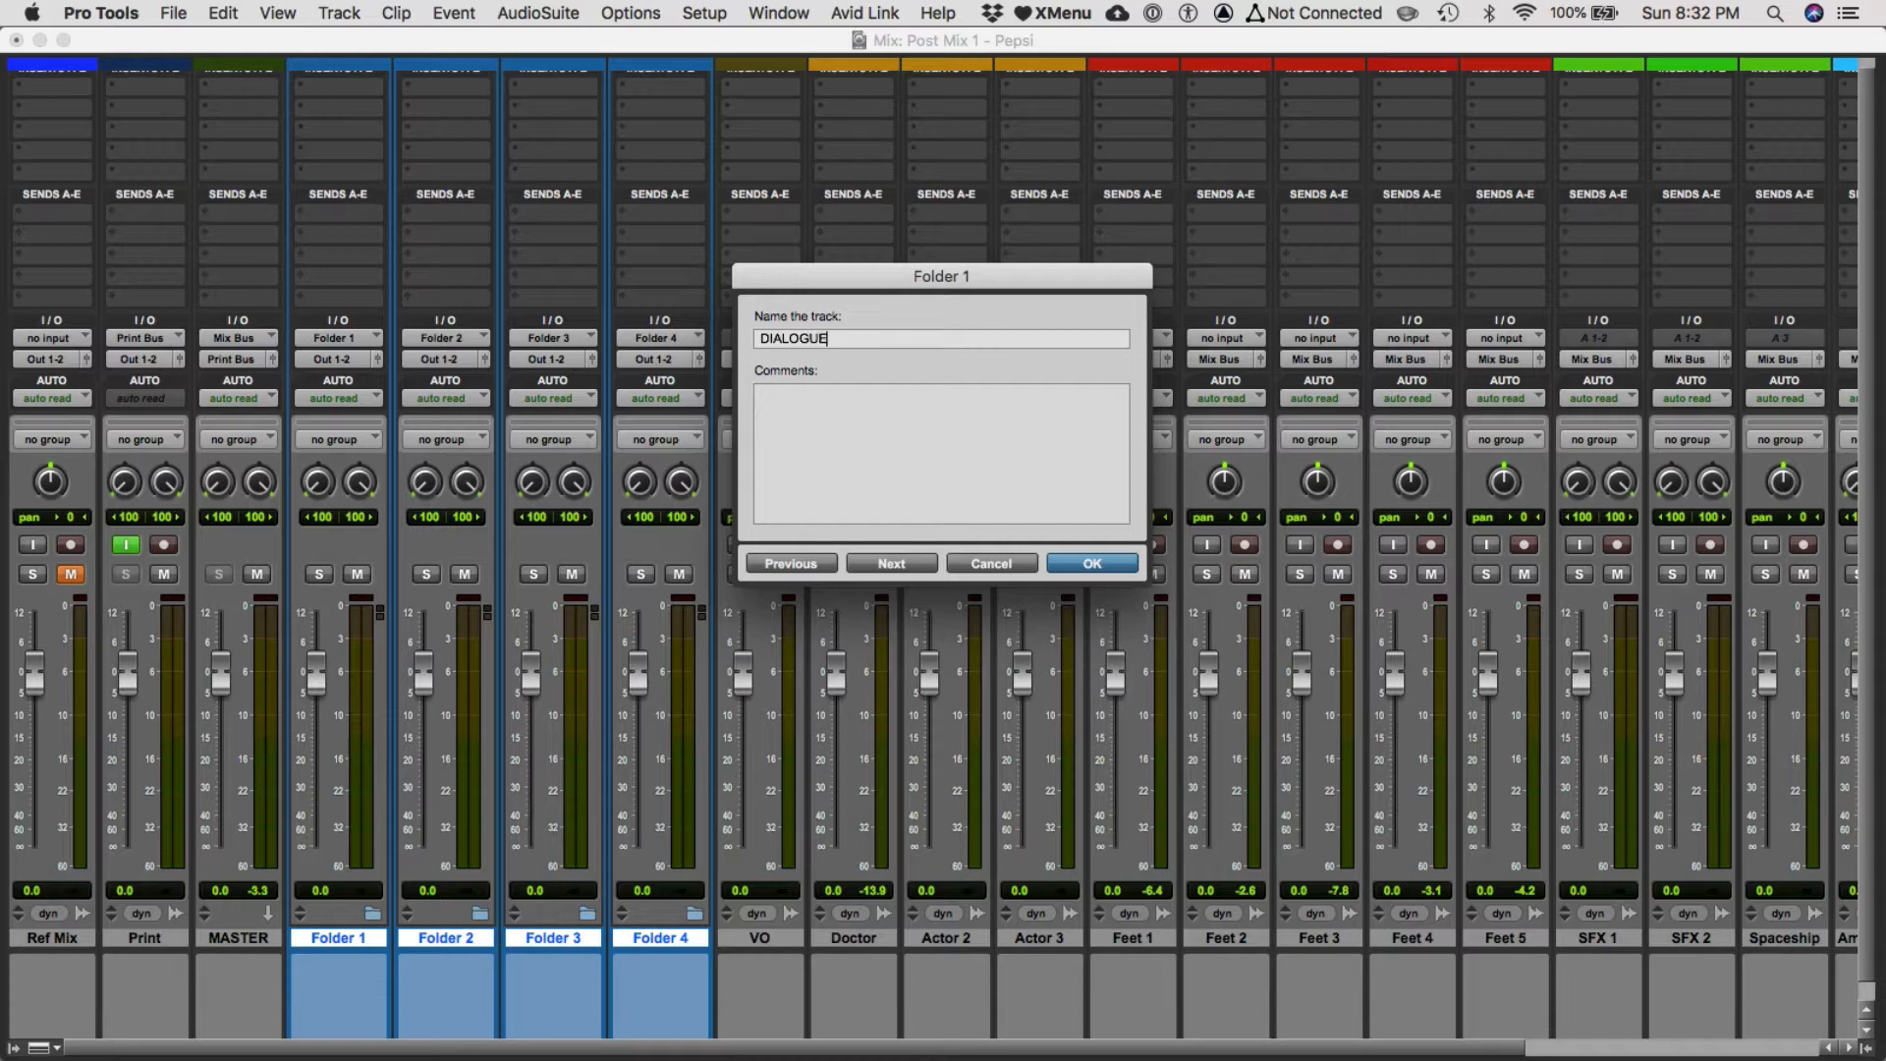
Rename the remaining three folder tracks SFX, AMBIANCE and MUSIC.
{"action": "key", "text": "super+Right"}
{"action": "type", "text": "SFX"}
{"action": "key", "text": "super+Right"}
{"action": "type", "text": "AMBIANCE"}
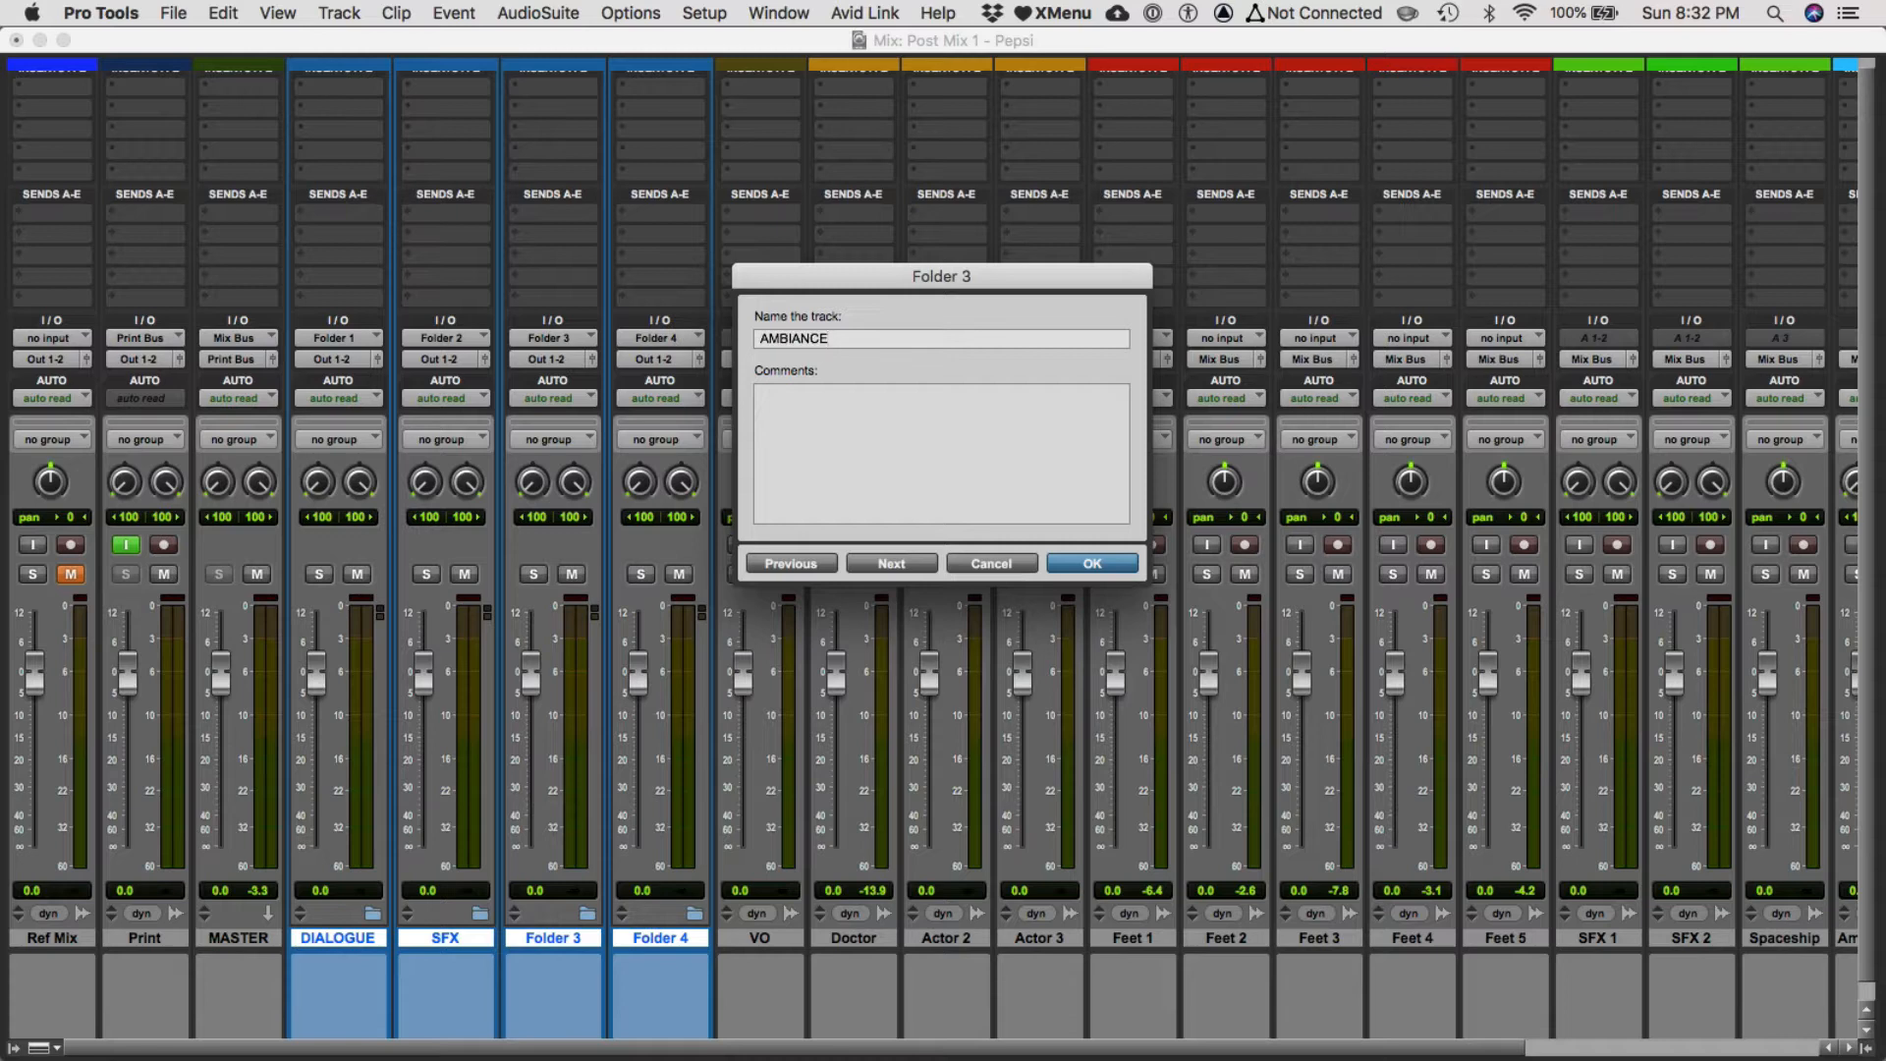
{"action": "key", "text": "super+Right"}
{"action": "type", "text": "MUSIC"}
{"action": "key", "text": "Return"}
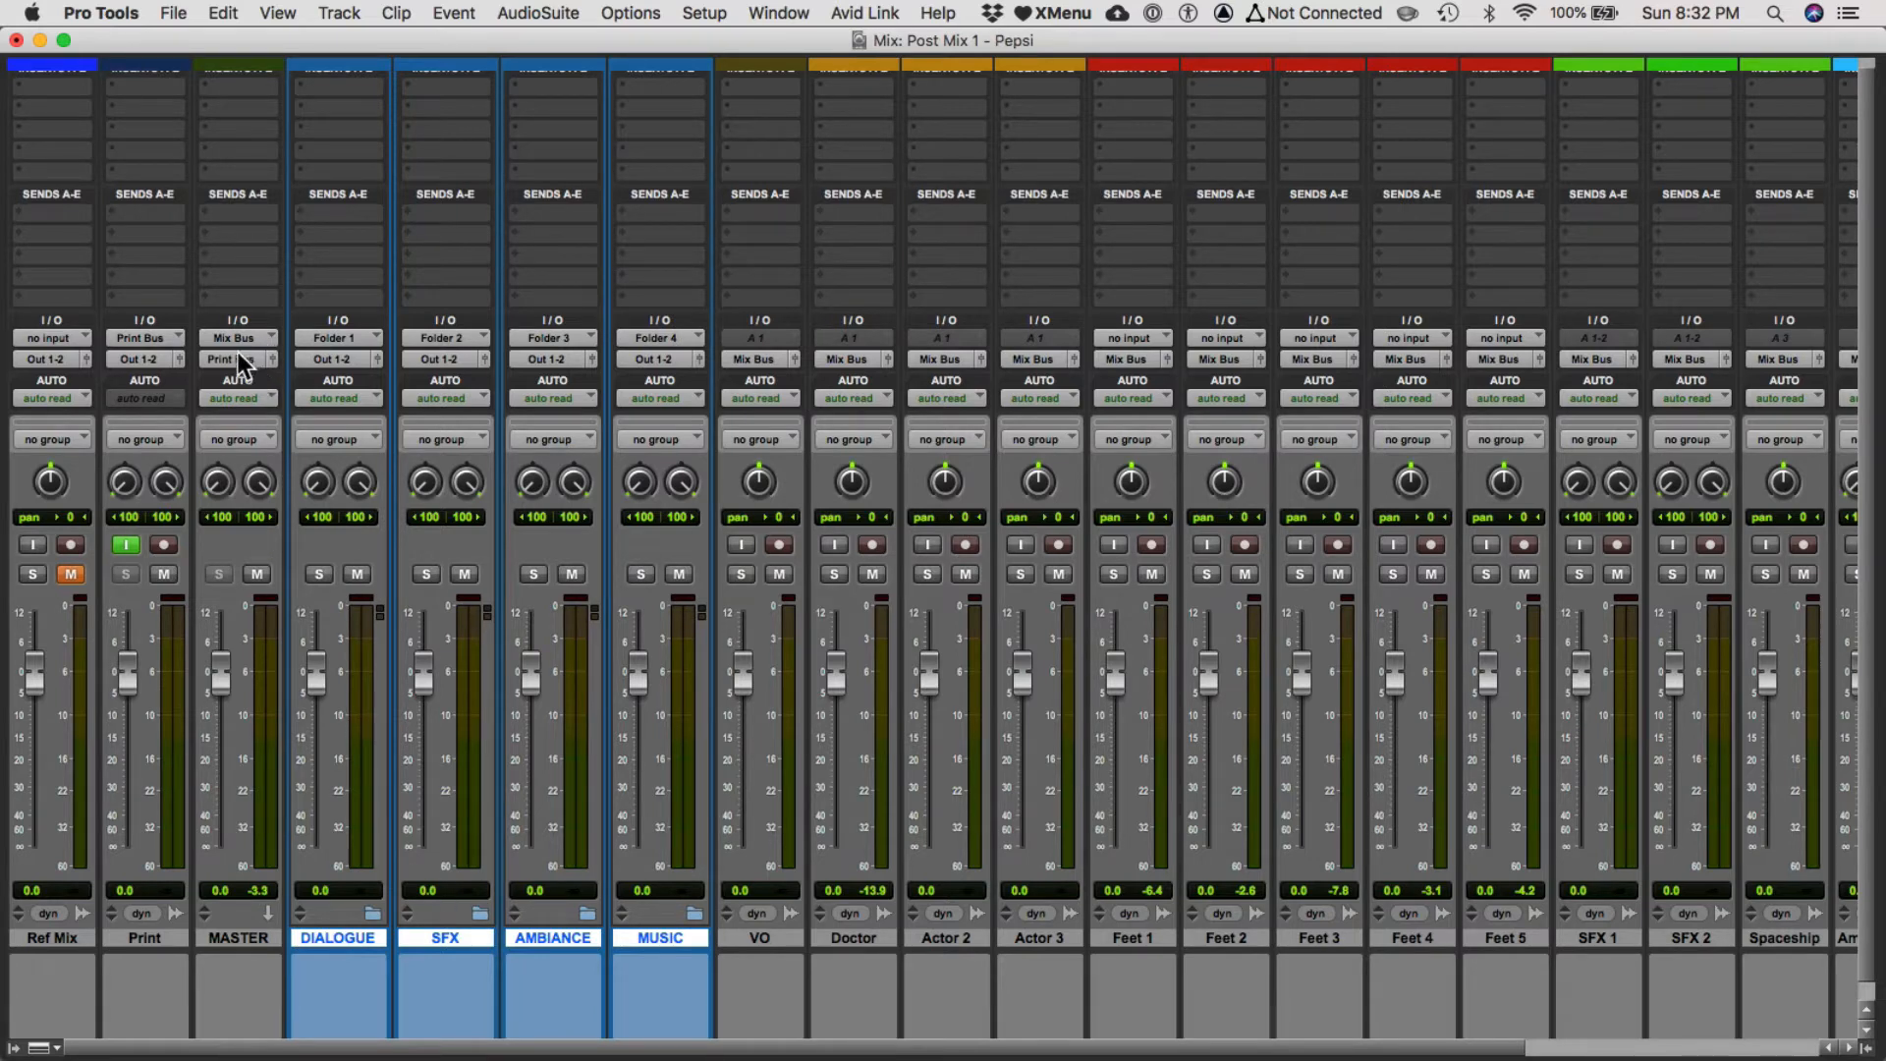
Set the folder tracks' outputs to the stereo Mix Bus.
{"action": "left_click", "coordinate": [325, 359]}
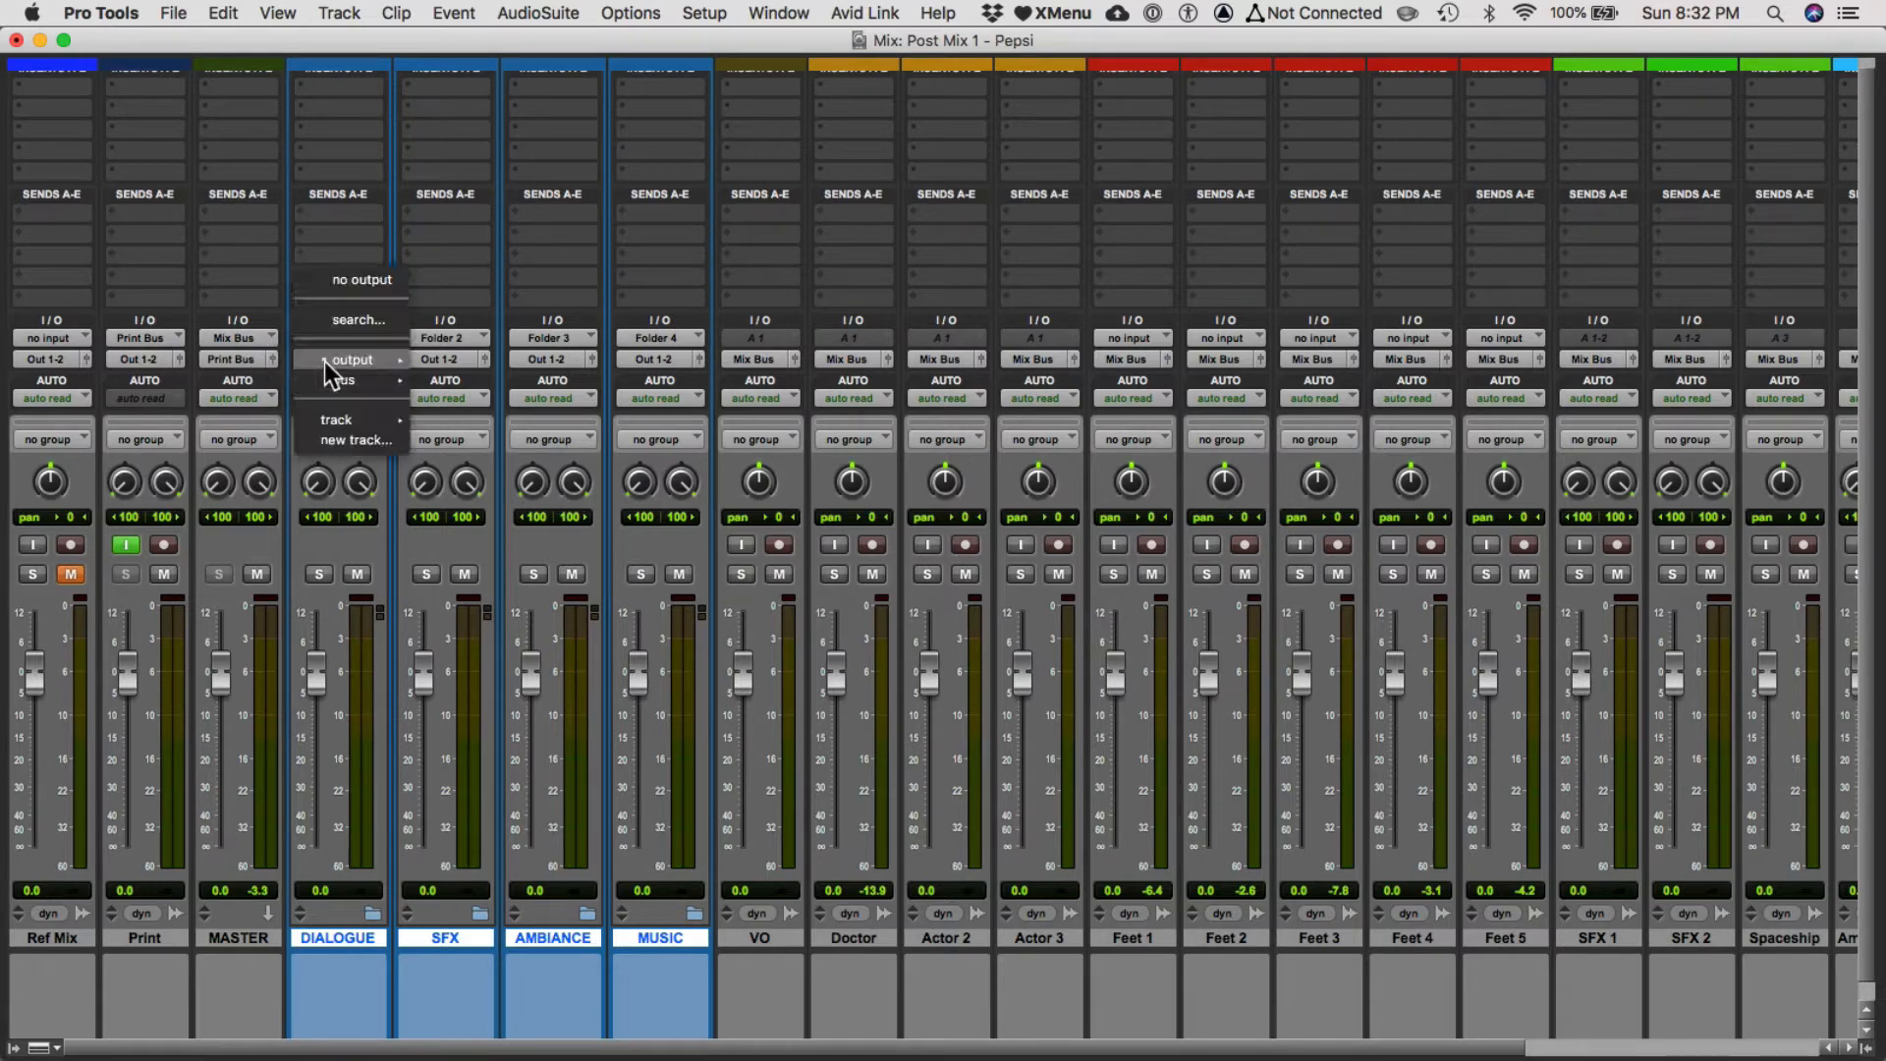
{"action": "mouse_move", "coordinate": [334, 380]}
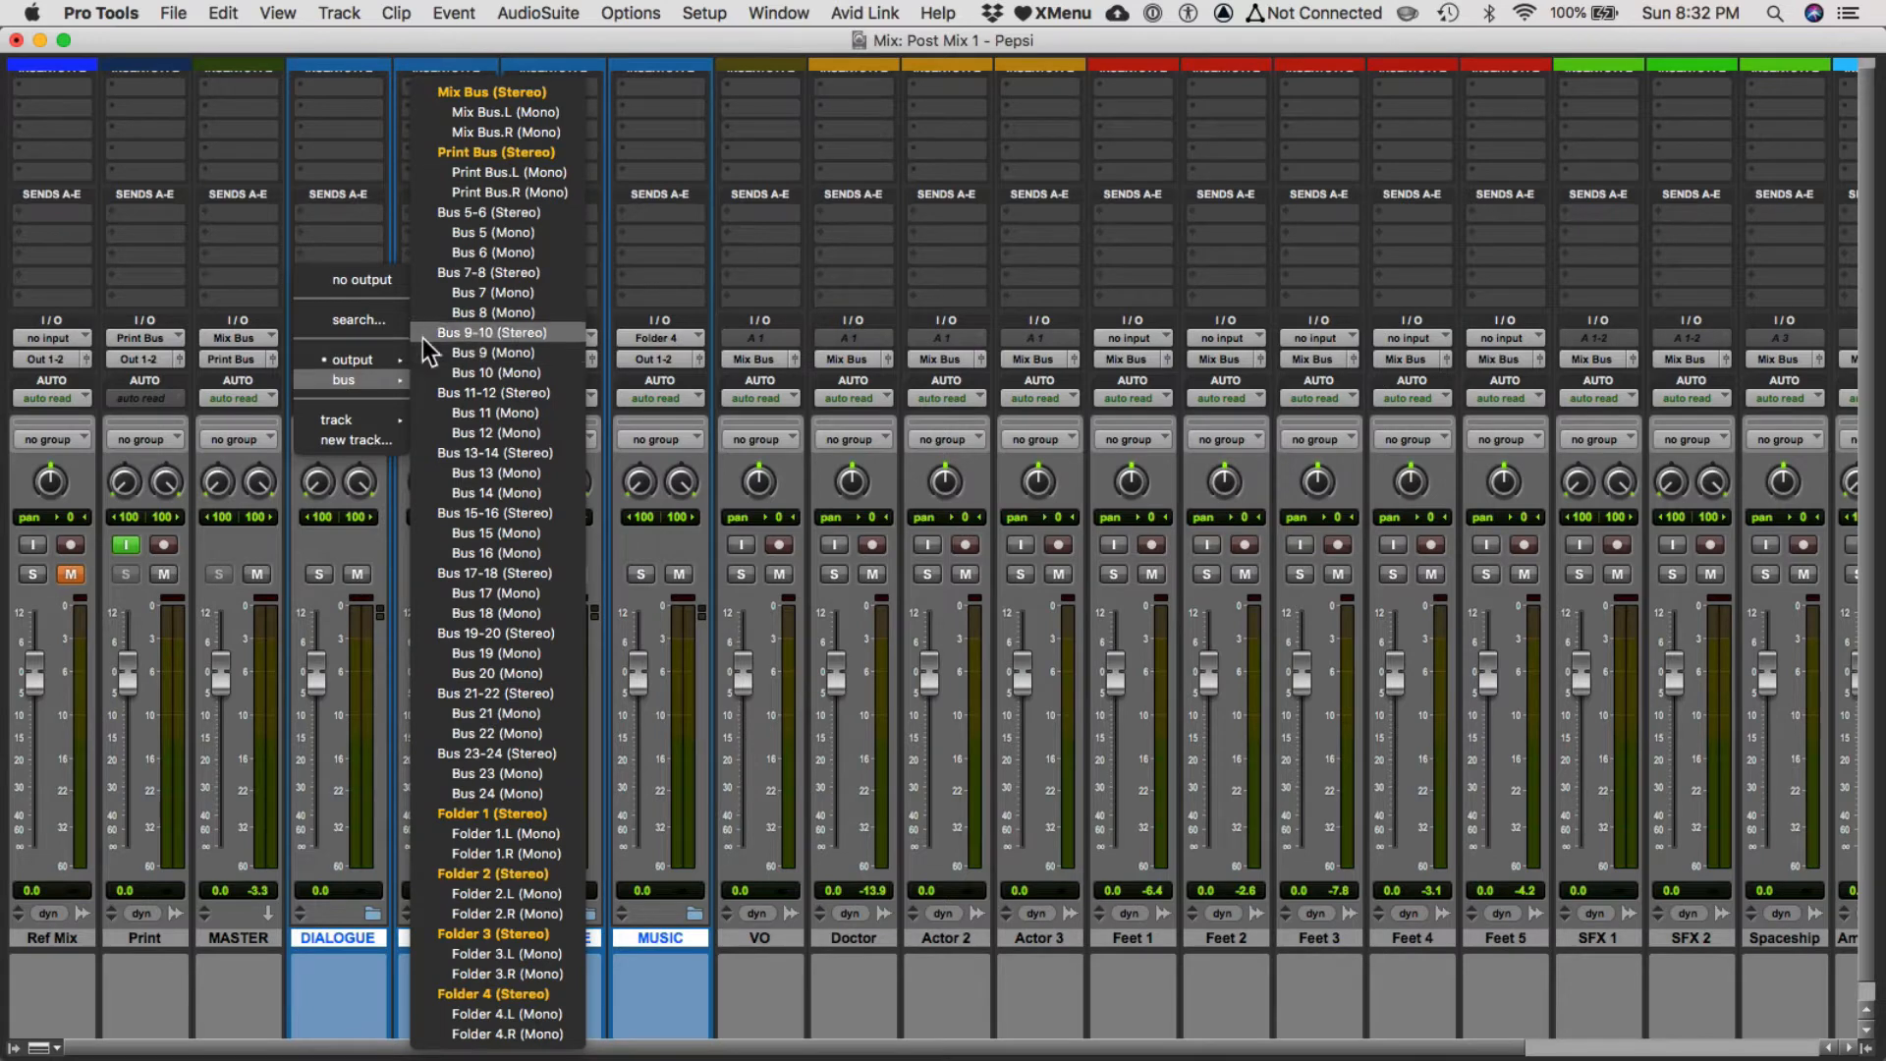
{"action": "left_click", "coordinate": [240, 269]}
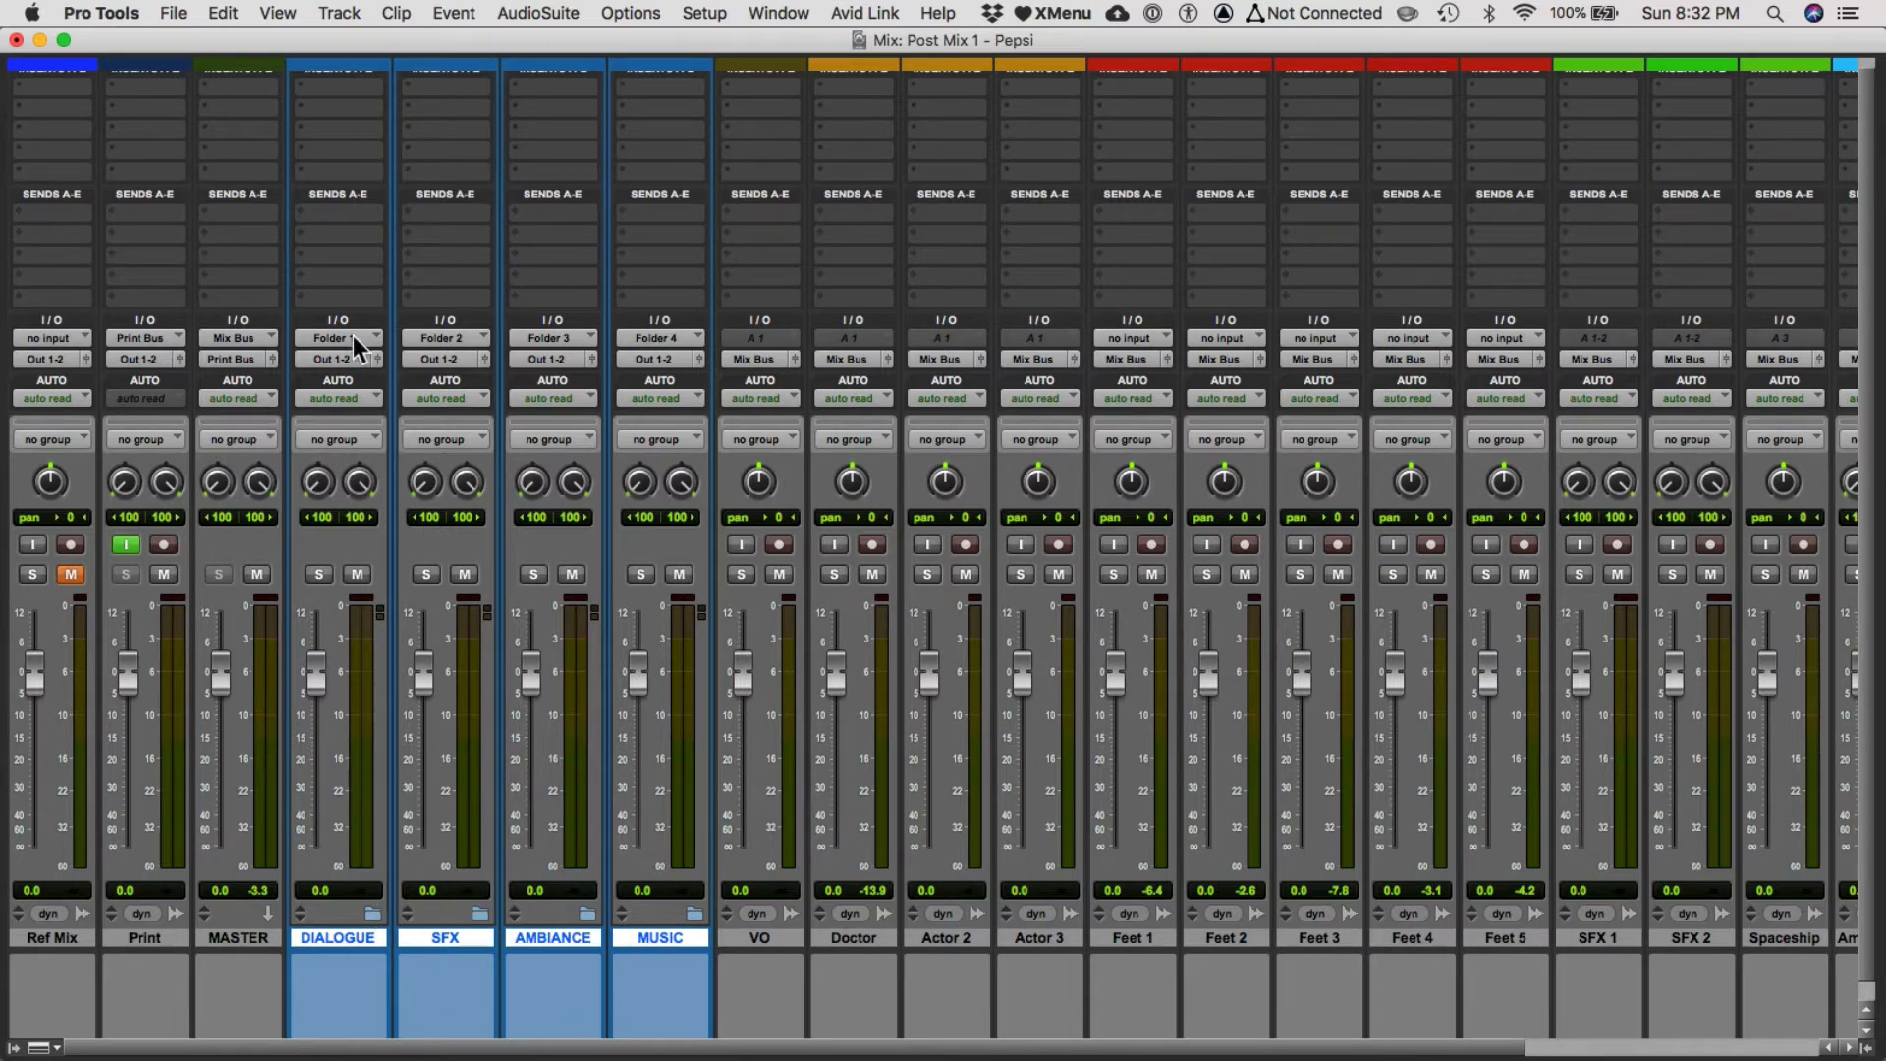
{"action": "left_click", "coordinate": [339, 362]}
{"action": "mouse_move", "coordinate": [335, 378]}
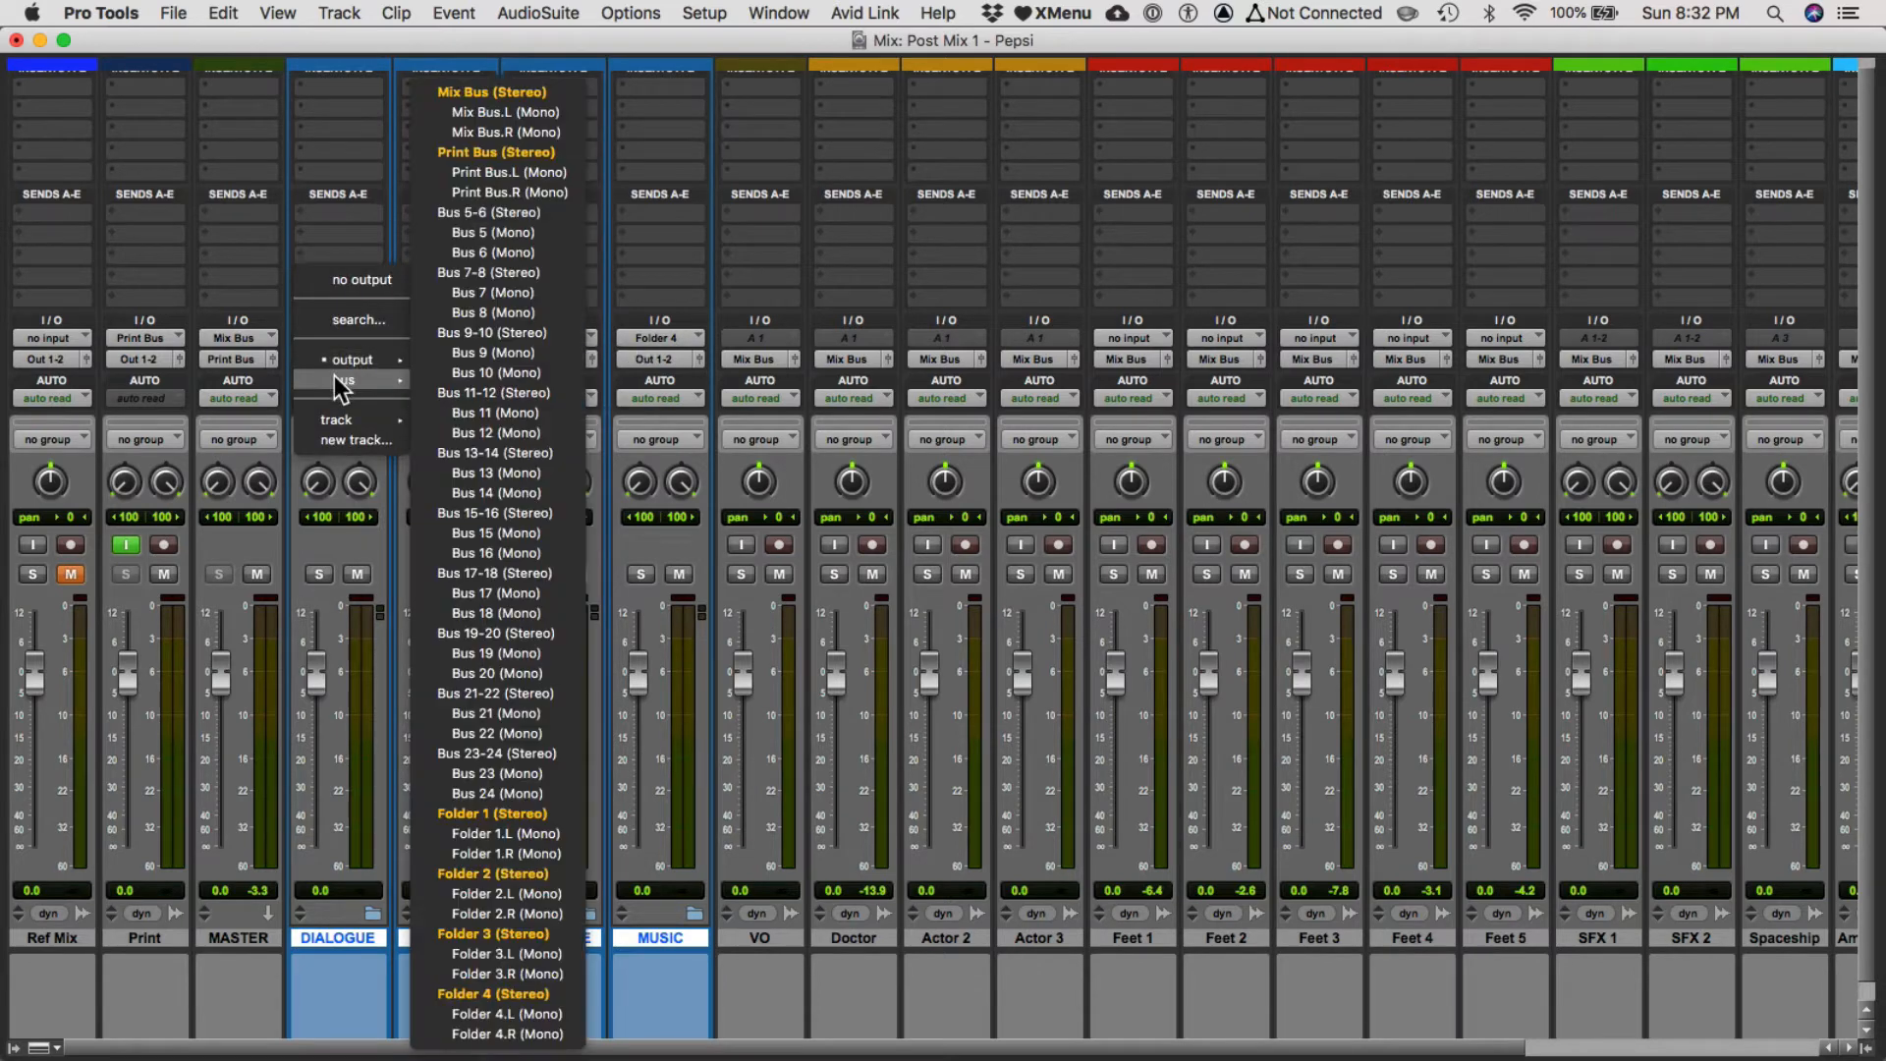
{"action": "left_click", "coordinate": [542, 97]}
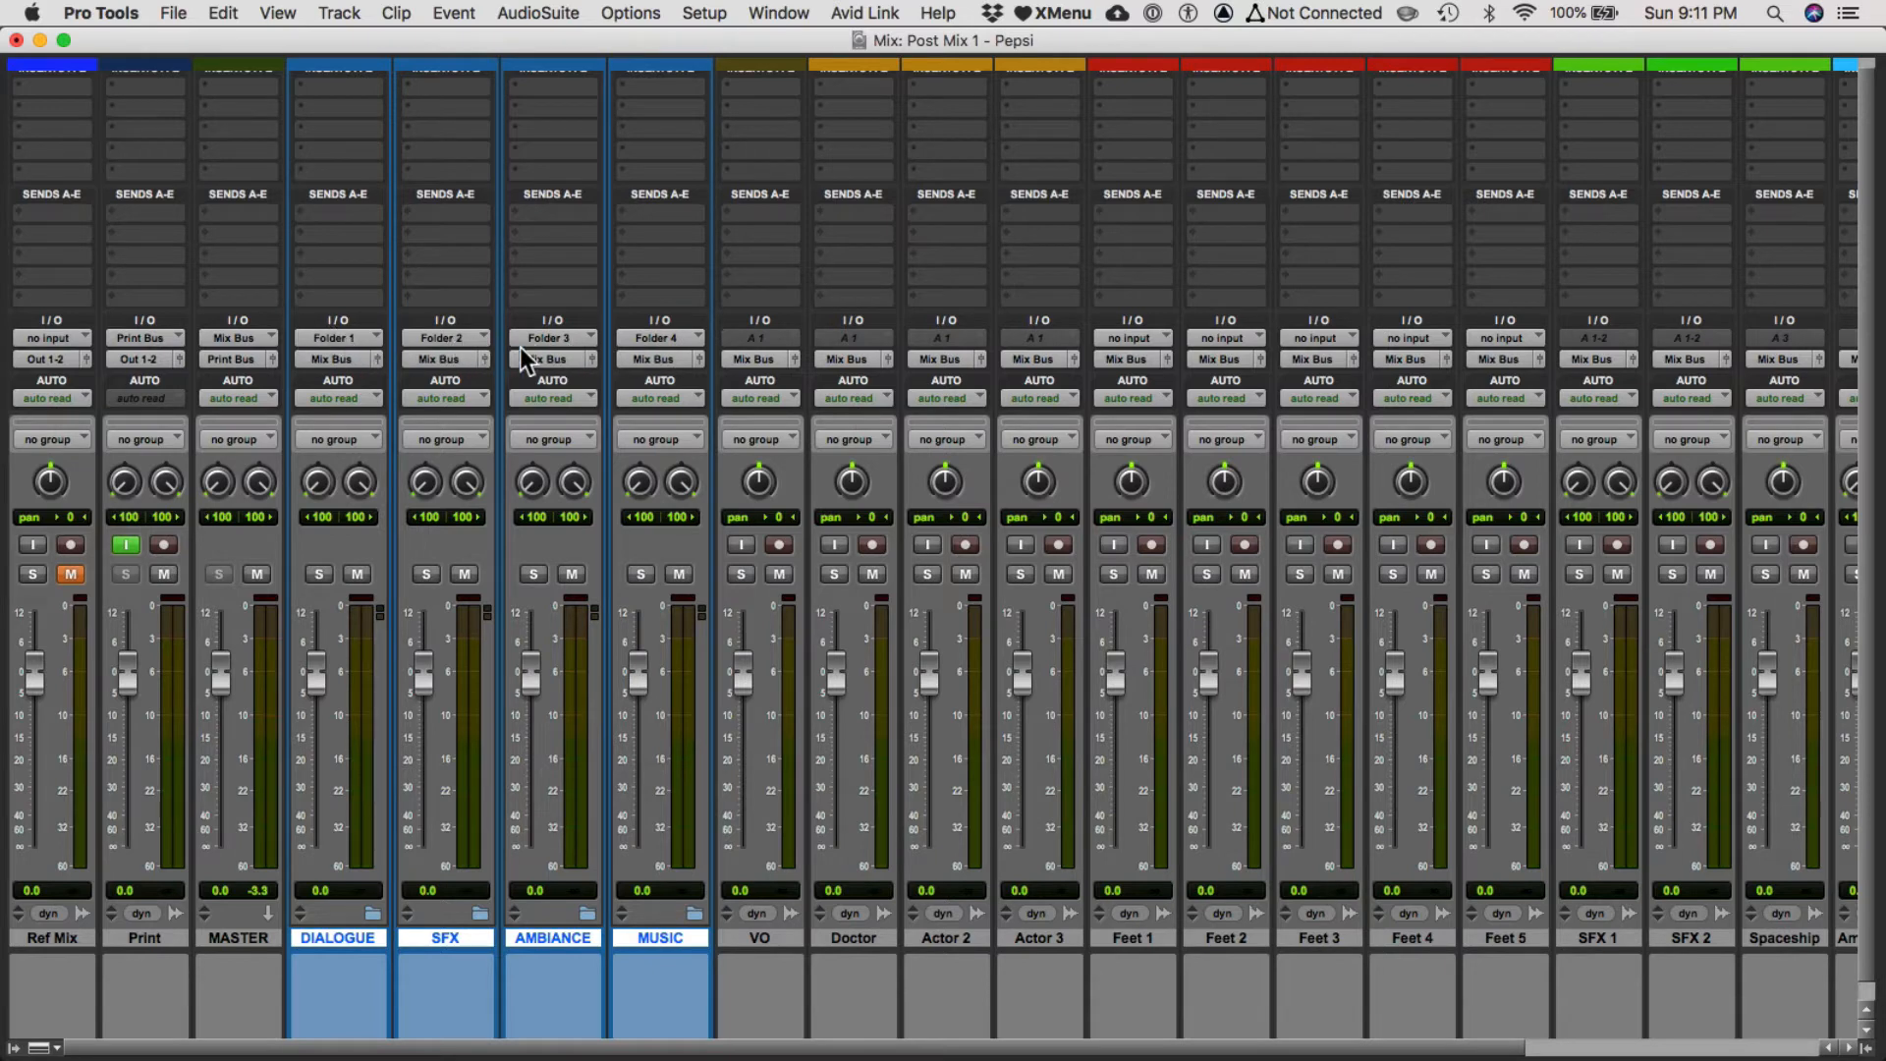
Rename the DIALOGUE folder's input bus to Dialogue.
{"action": "left_click", "coordinate": [350, 336]}
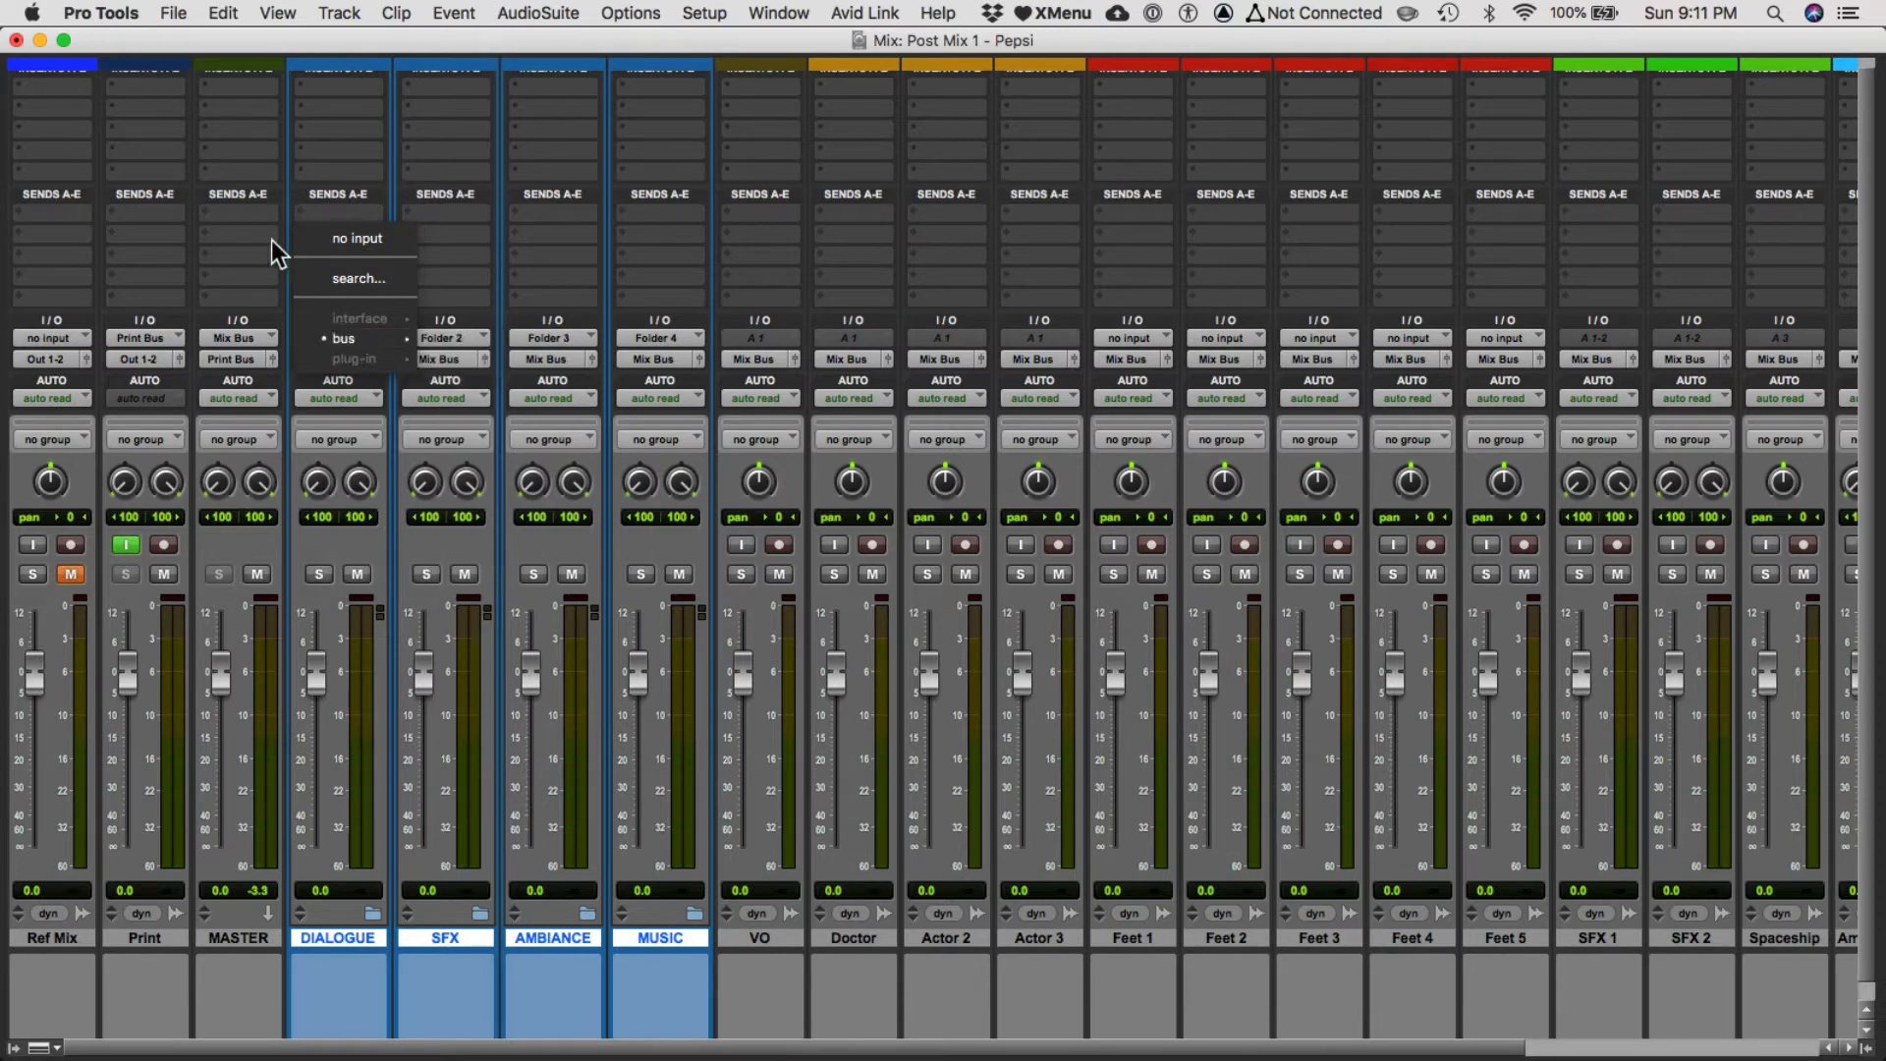
{"action": "left_click", "coordinate": [271, 240]}
{"action": "right_click", "coordinate": [344, 339]}
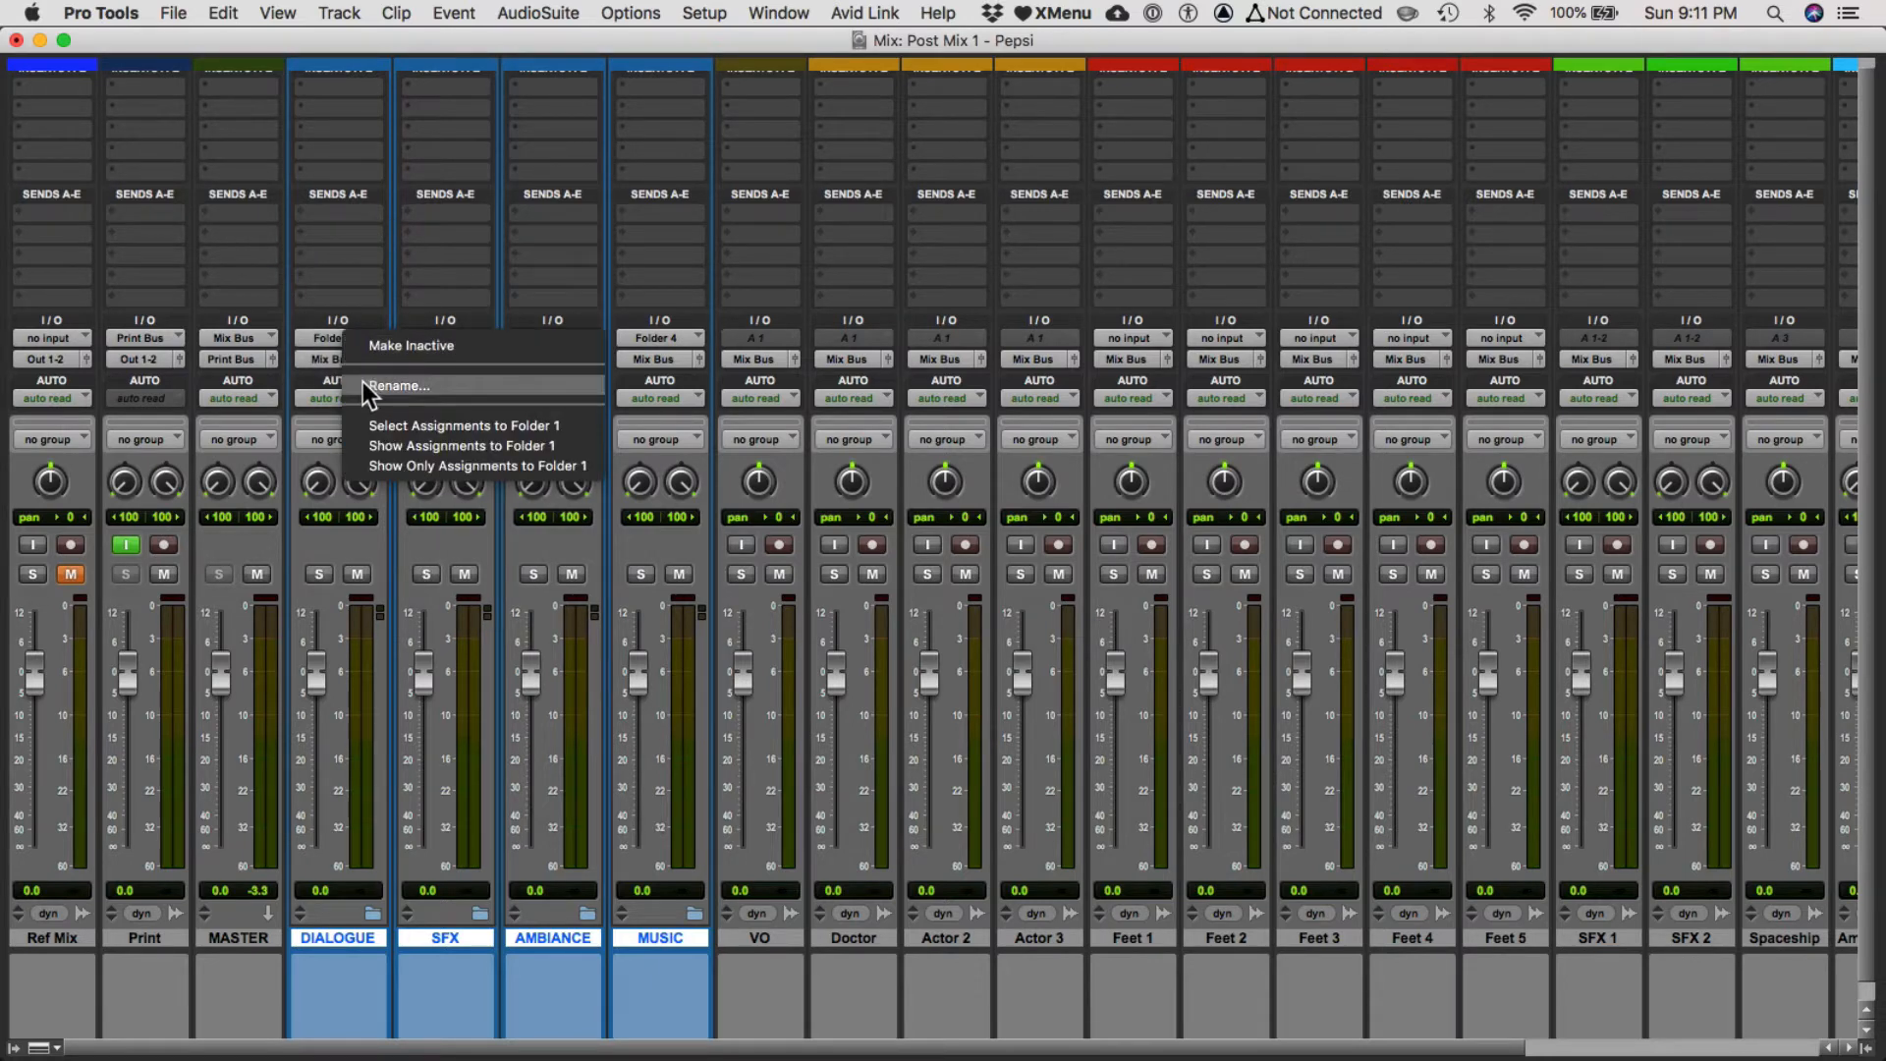
{"action": "left_click", "coordinate": [362, 381]}
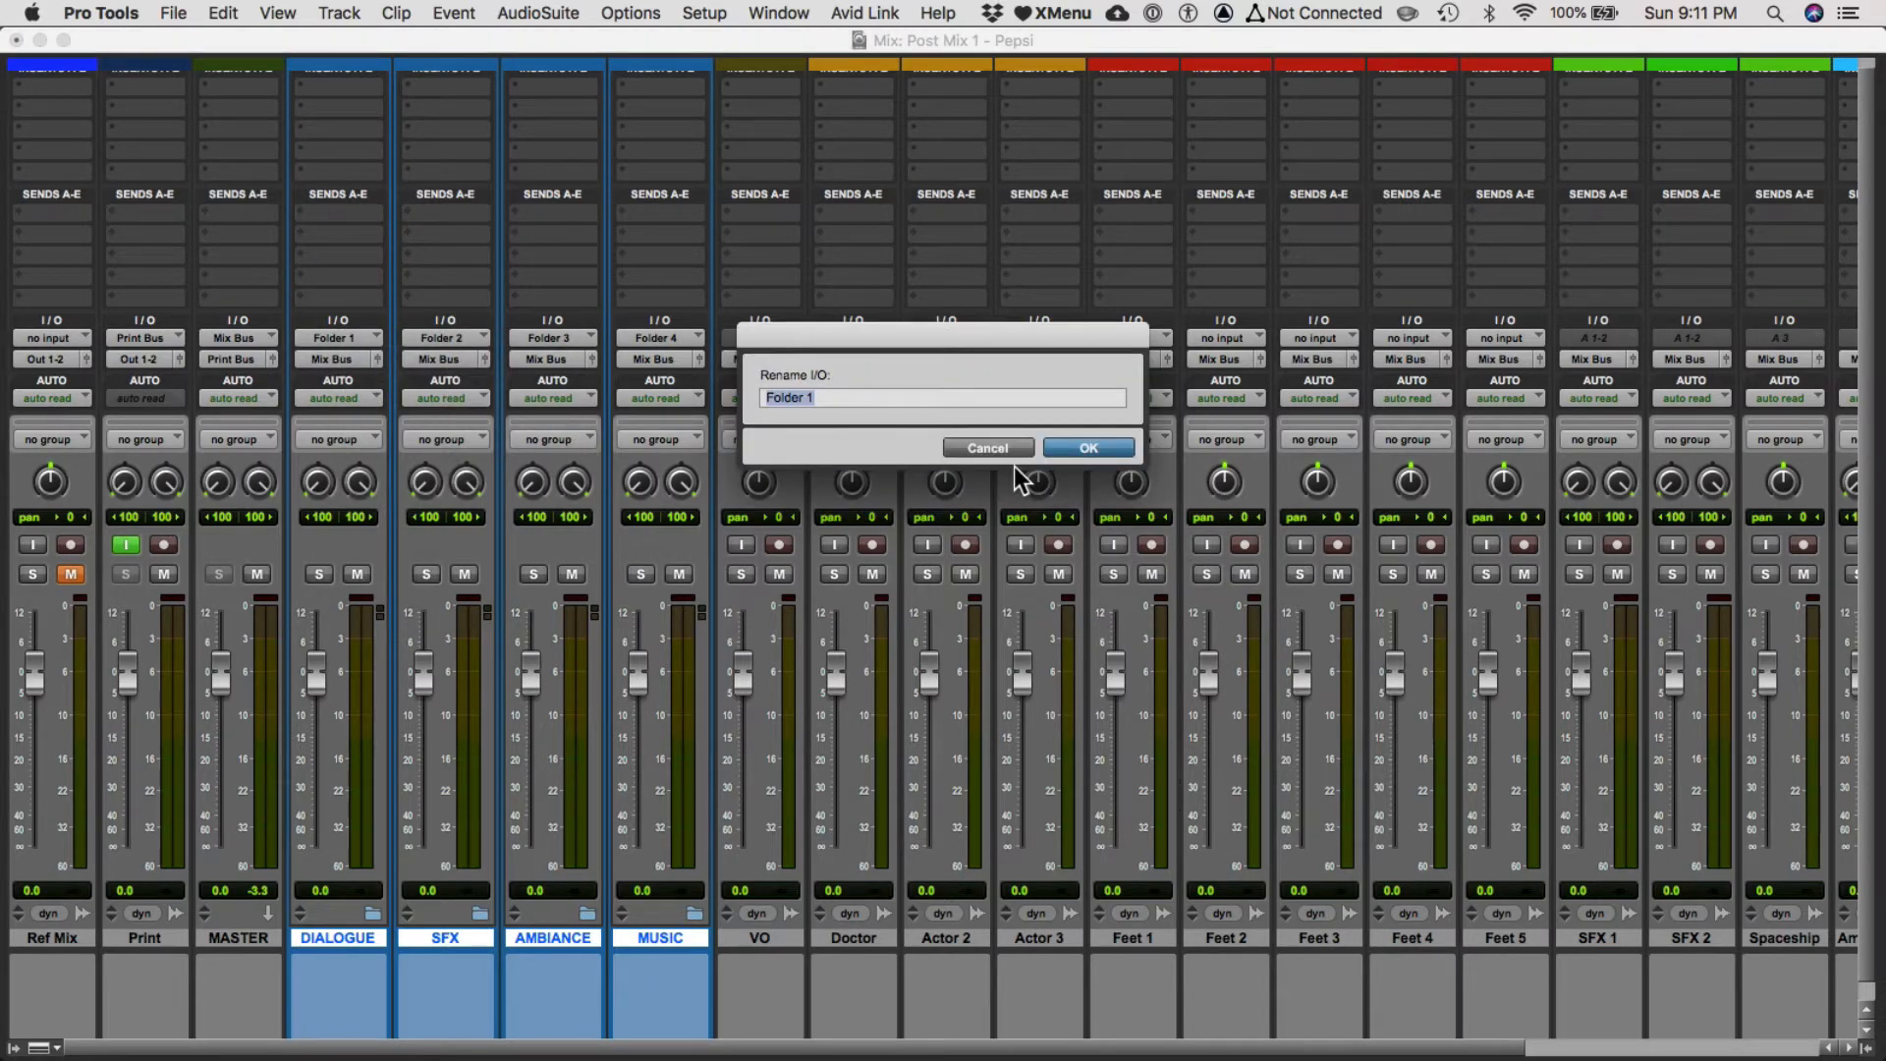
{"action": "type", "text": "Dialogue"}
{"action": "key", "text": "Return"}
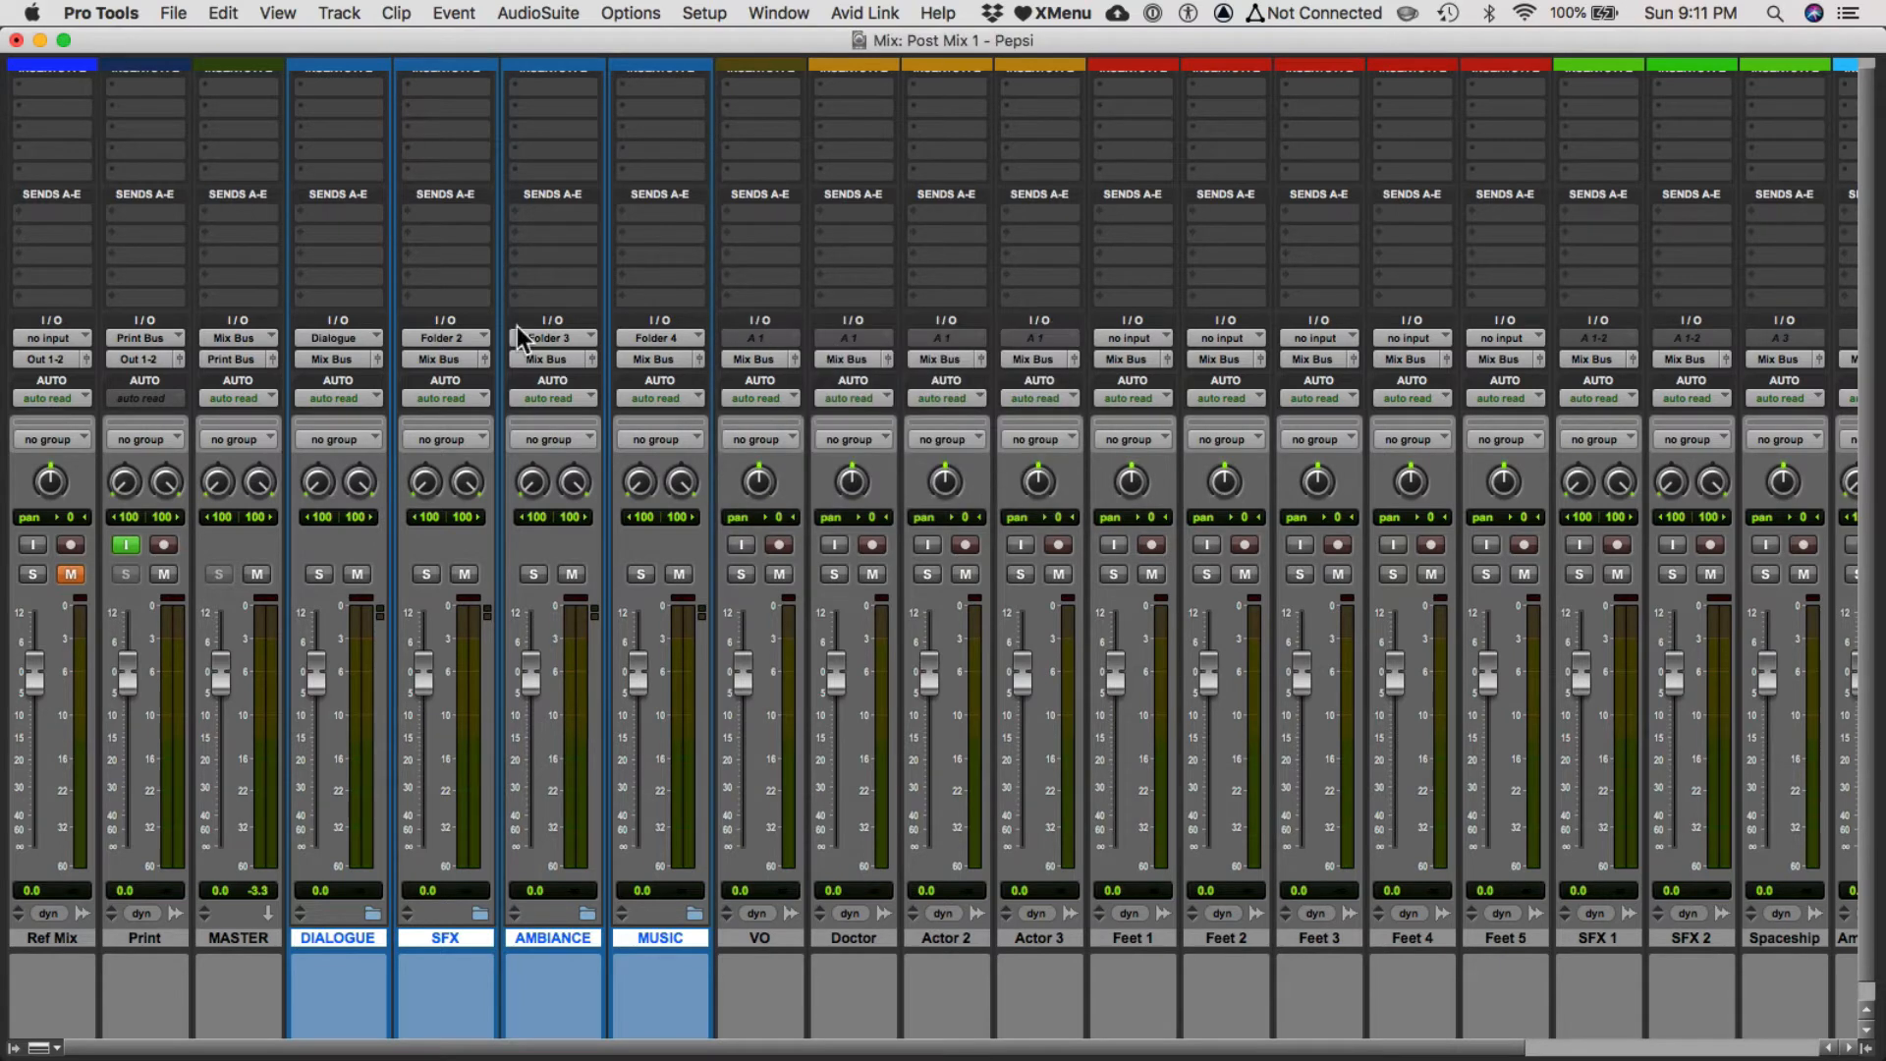
Rename the SFX folder's input bus to SFX.
{"action": "left_click", "coordinate": [447, 340]}
{"action": "left_click", "coordinate": [381, 297]}
{"action": "right_click", "coordinate": [449, 333]}
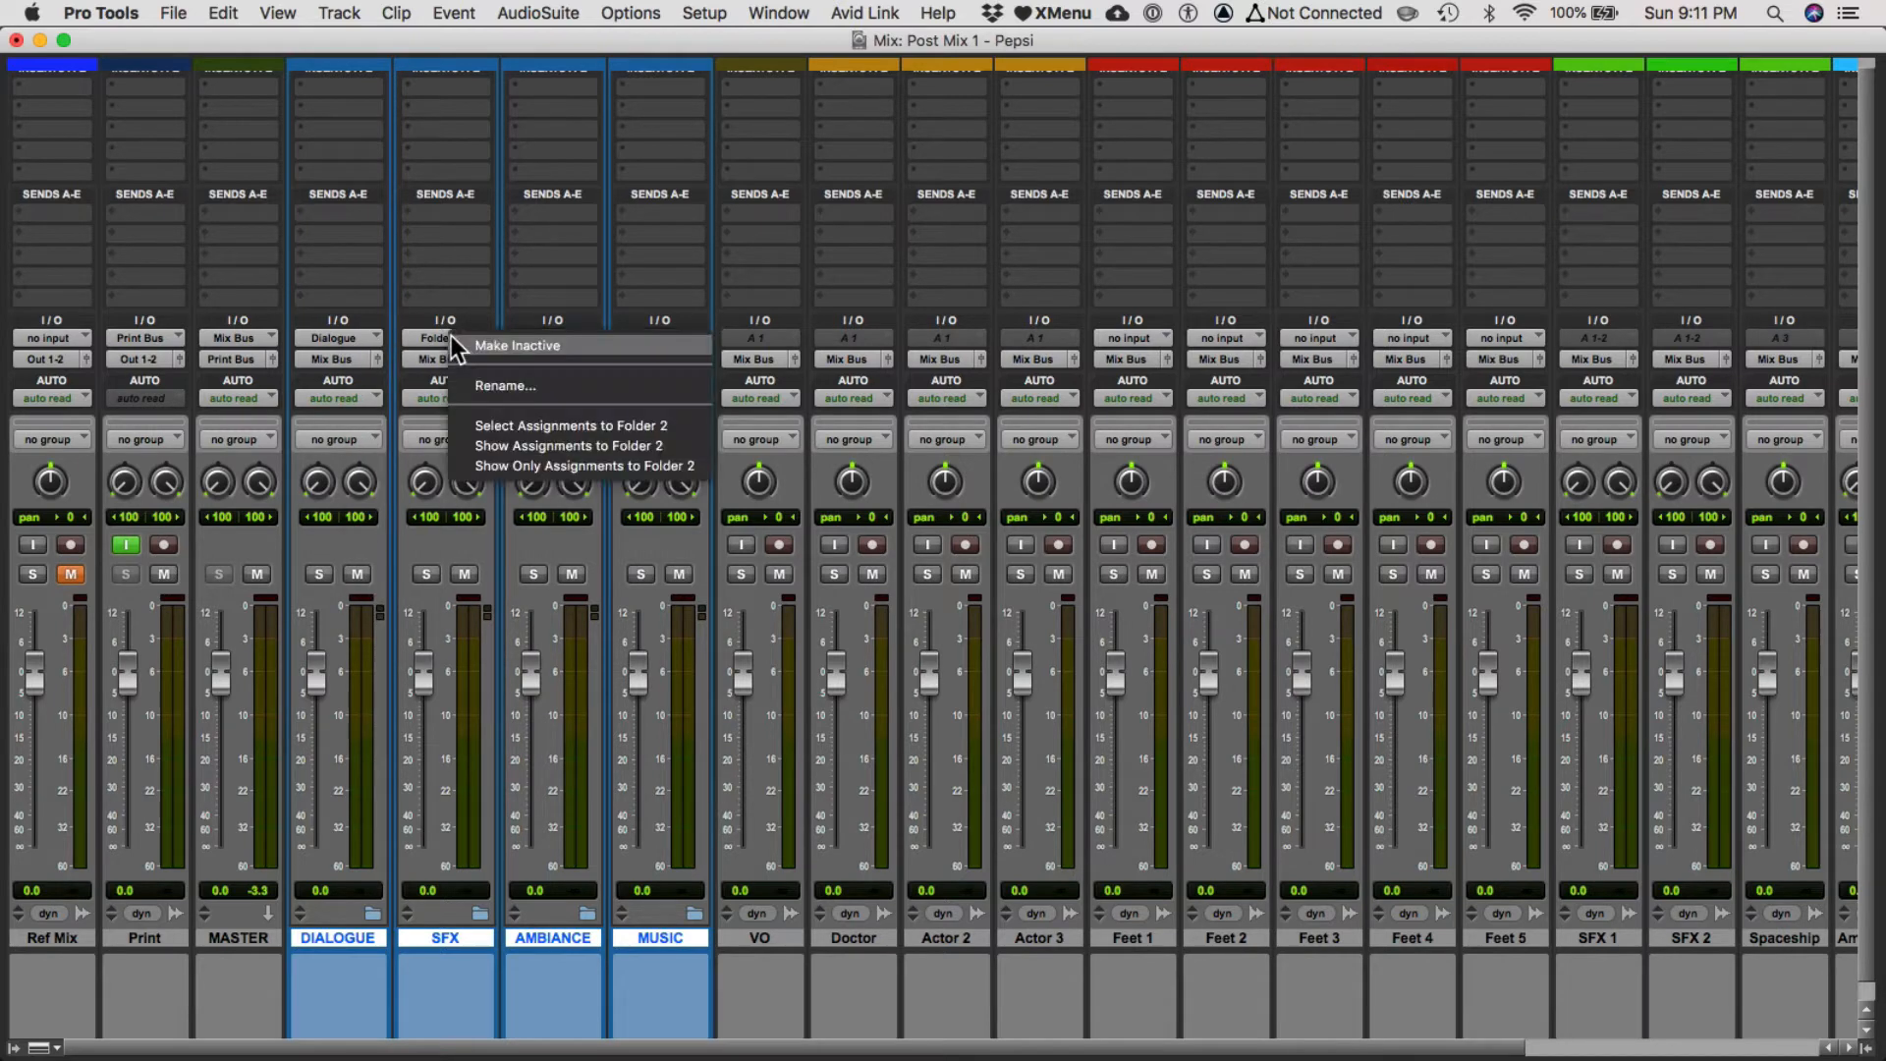
{"action": "left_click", "coordinate": [472, 385]}
{"action": "type", "text": "SFX"}
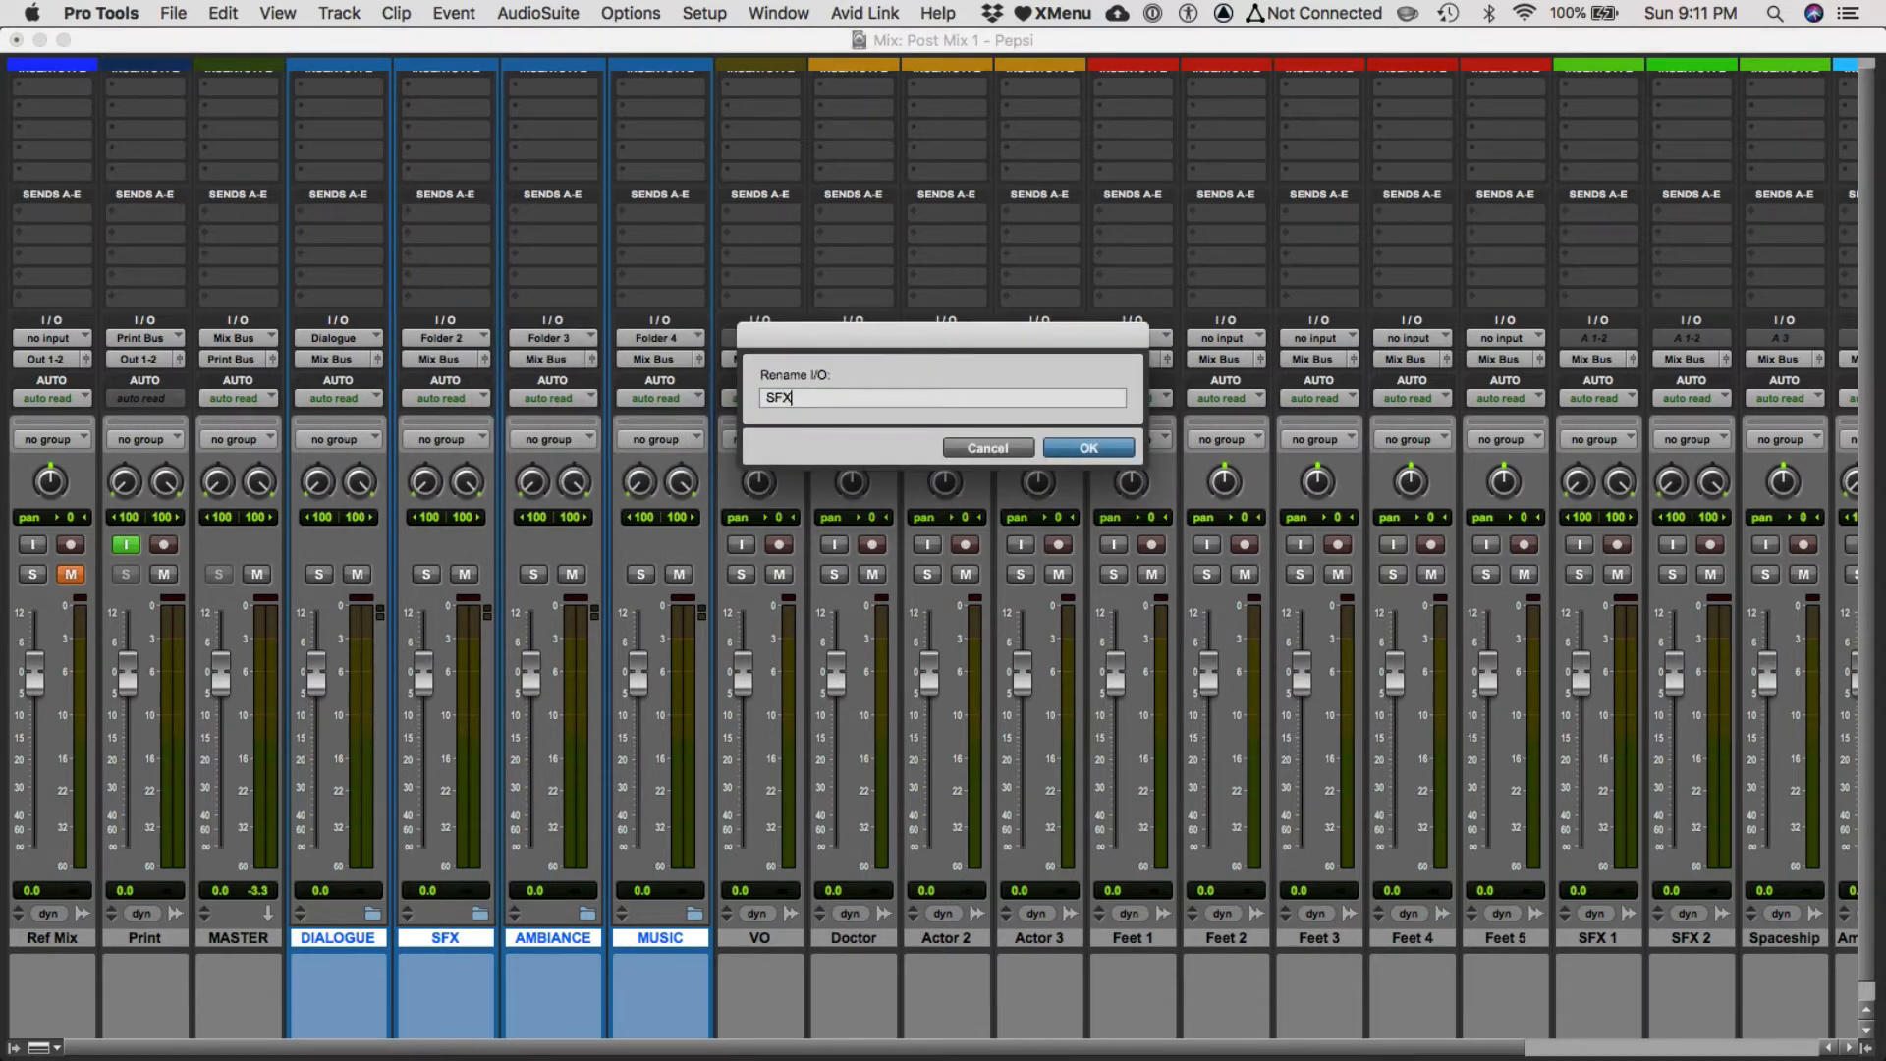
{"action": "key", "text": "Return"}
Rename the AMBIANCE folder's input bus to Ambiance.
{"action": "right_click", "coordinate": [533, 334]}
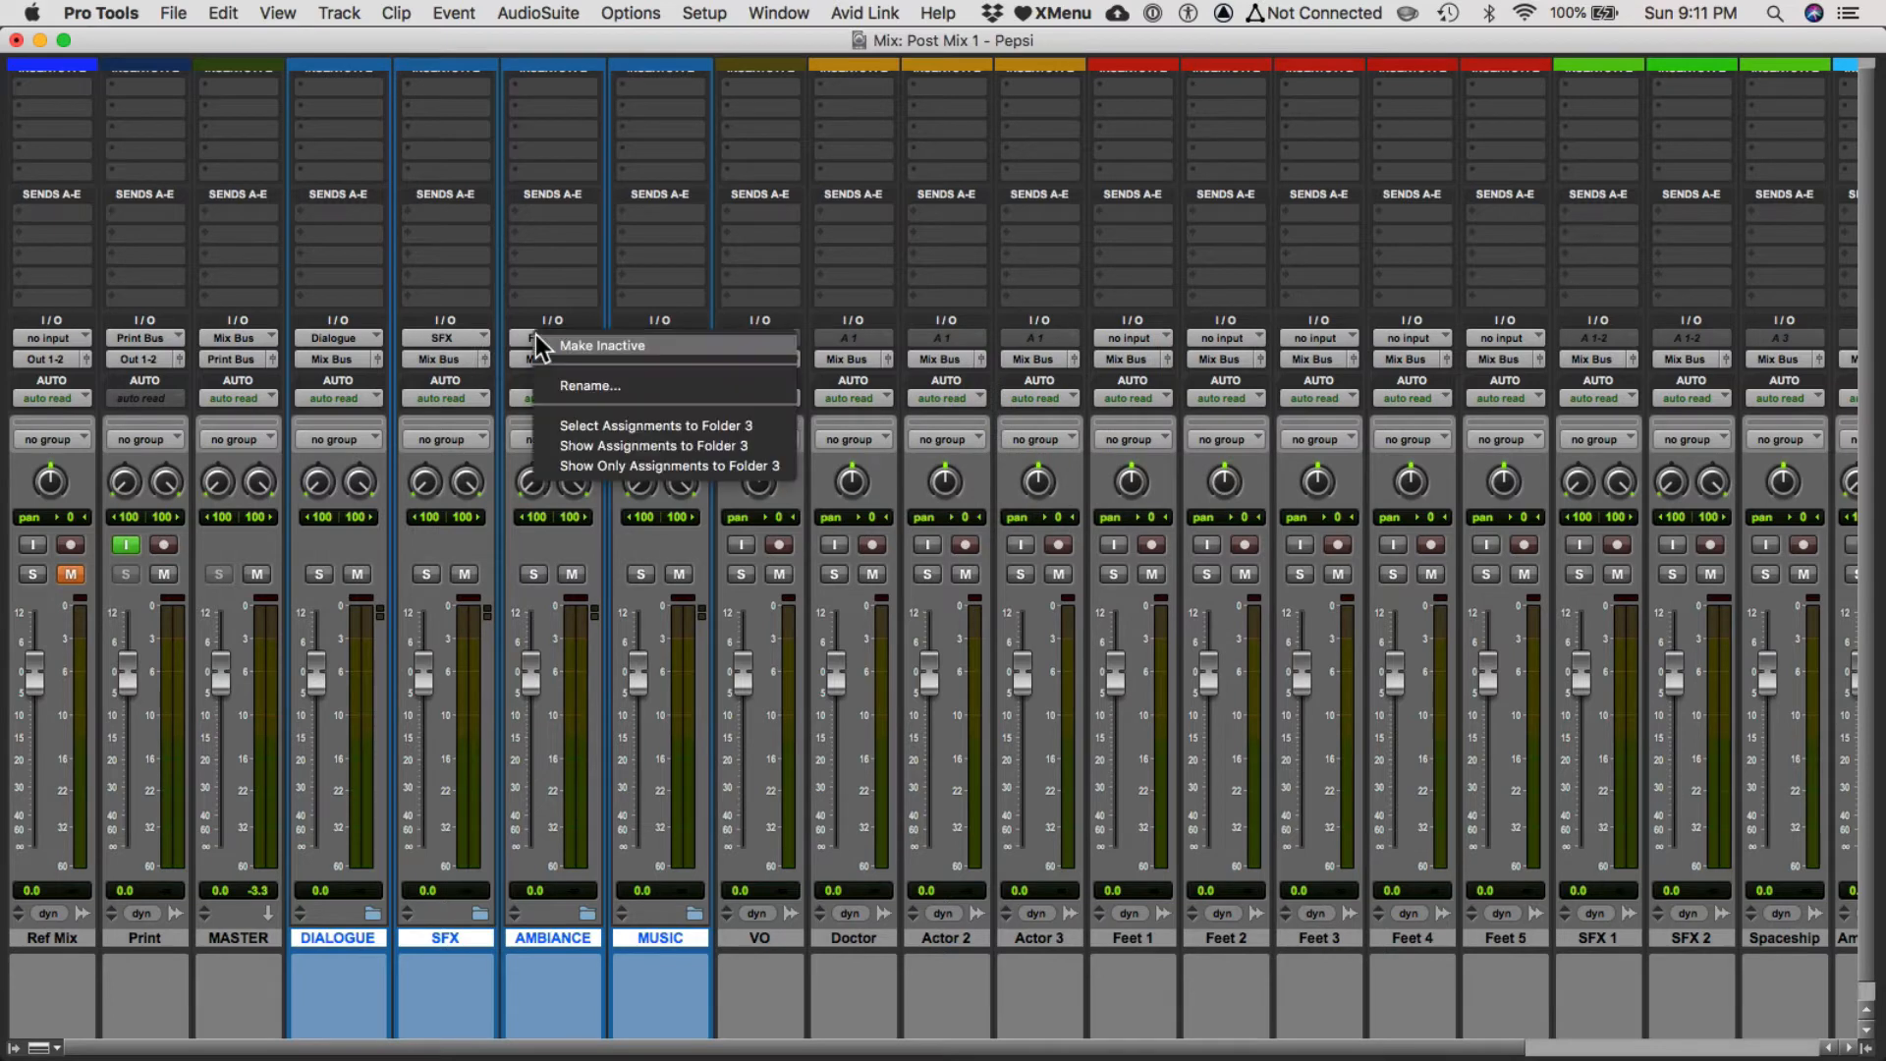
{"action": "left_click", "coordinate": [570, 386]}
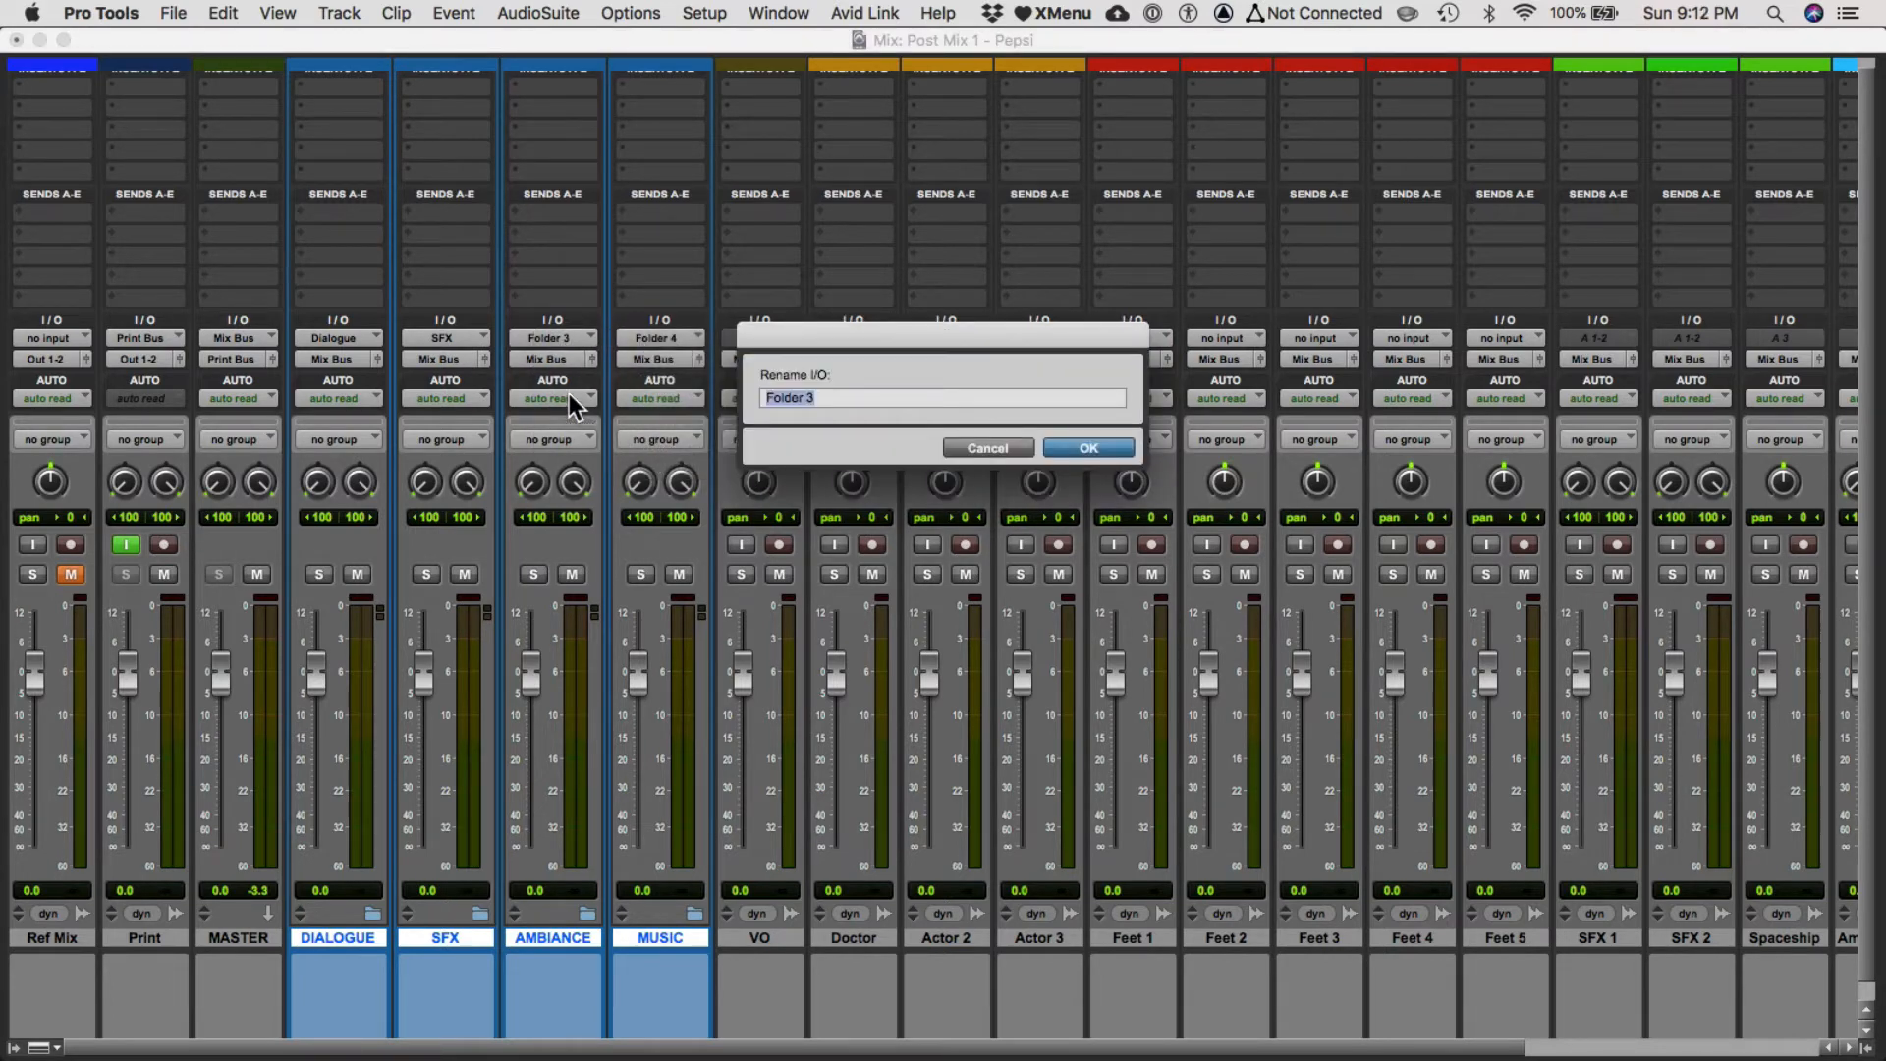
{"action": "type", "text": "Ambiance"}
{"action": "key", "text": "Return"}
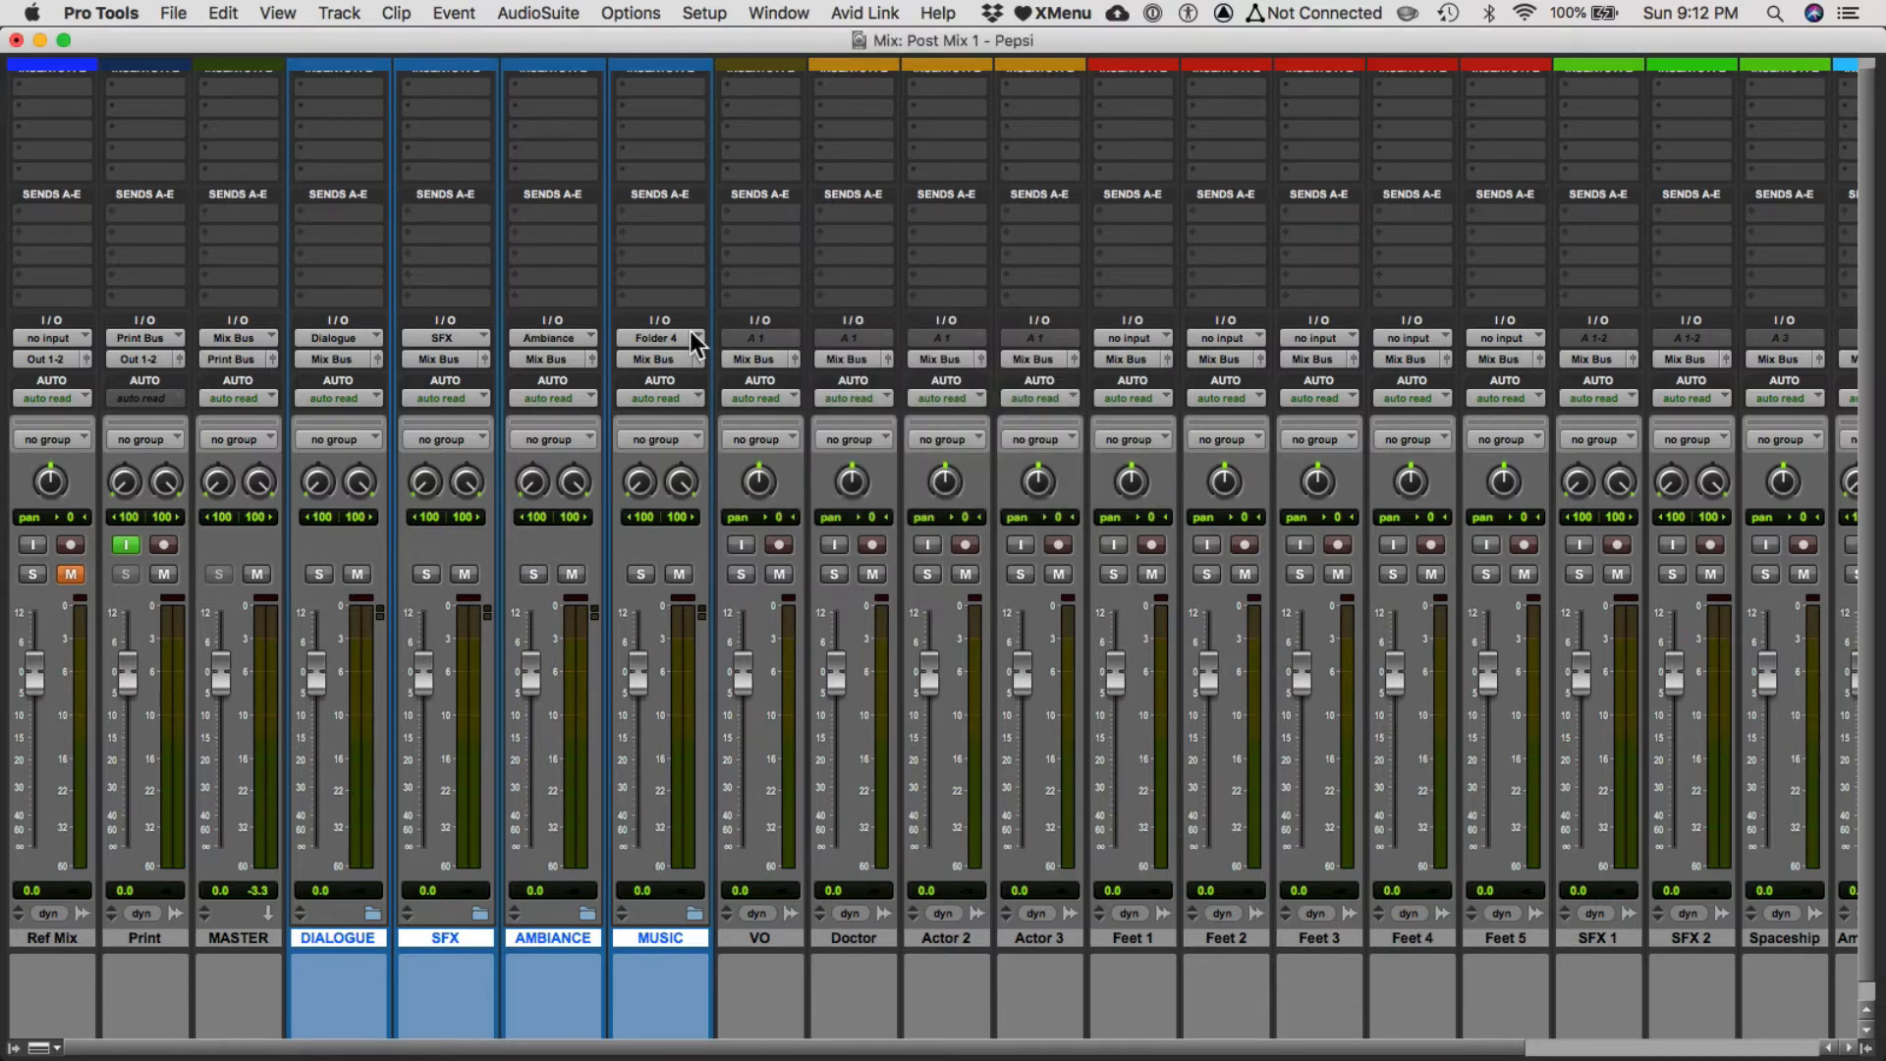
Rename the MUSIC folder's input bus to Music.
{"action": "right_click", "coordinate": [669, 338]}
{"action": "left_click", "coordinate": [699, 393]}
{"action": "type", "text": "Mu"}
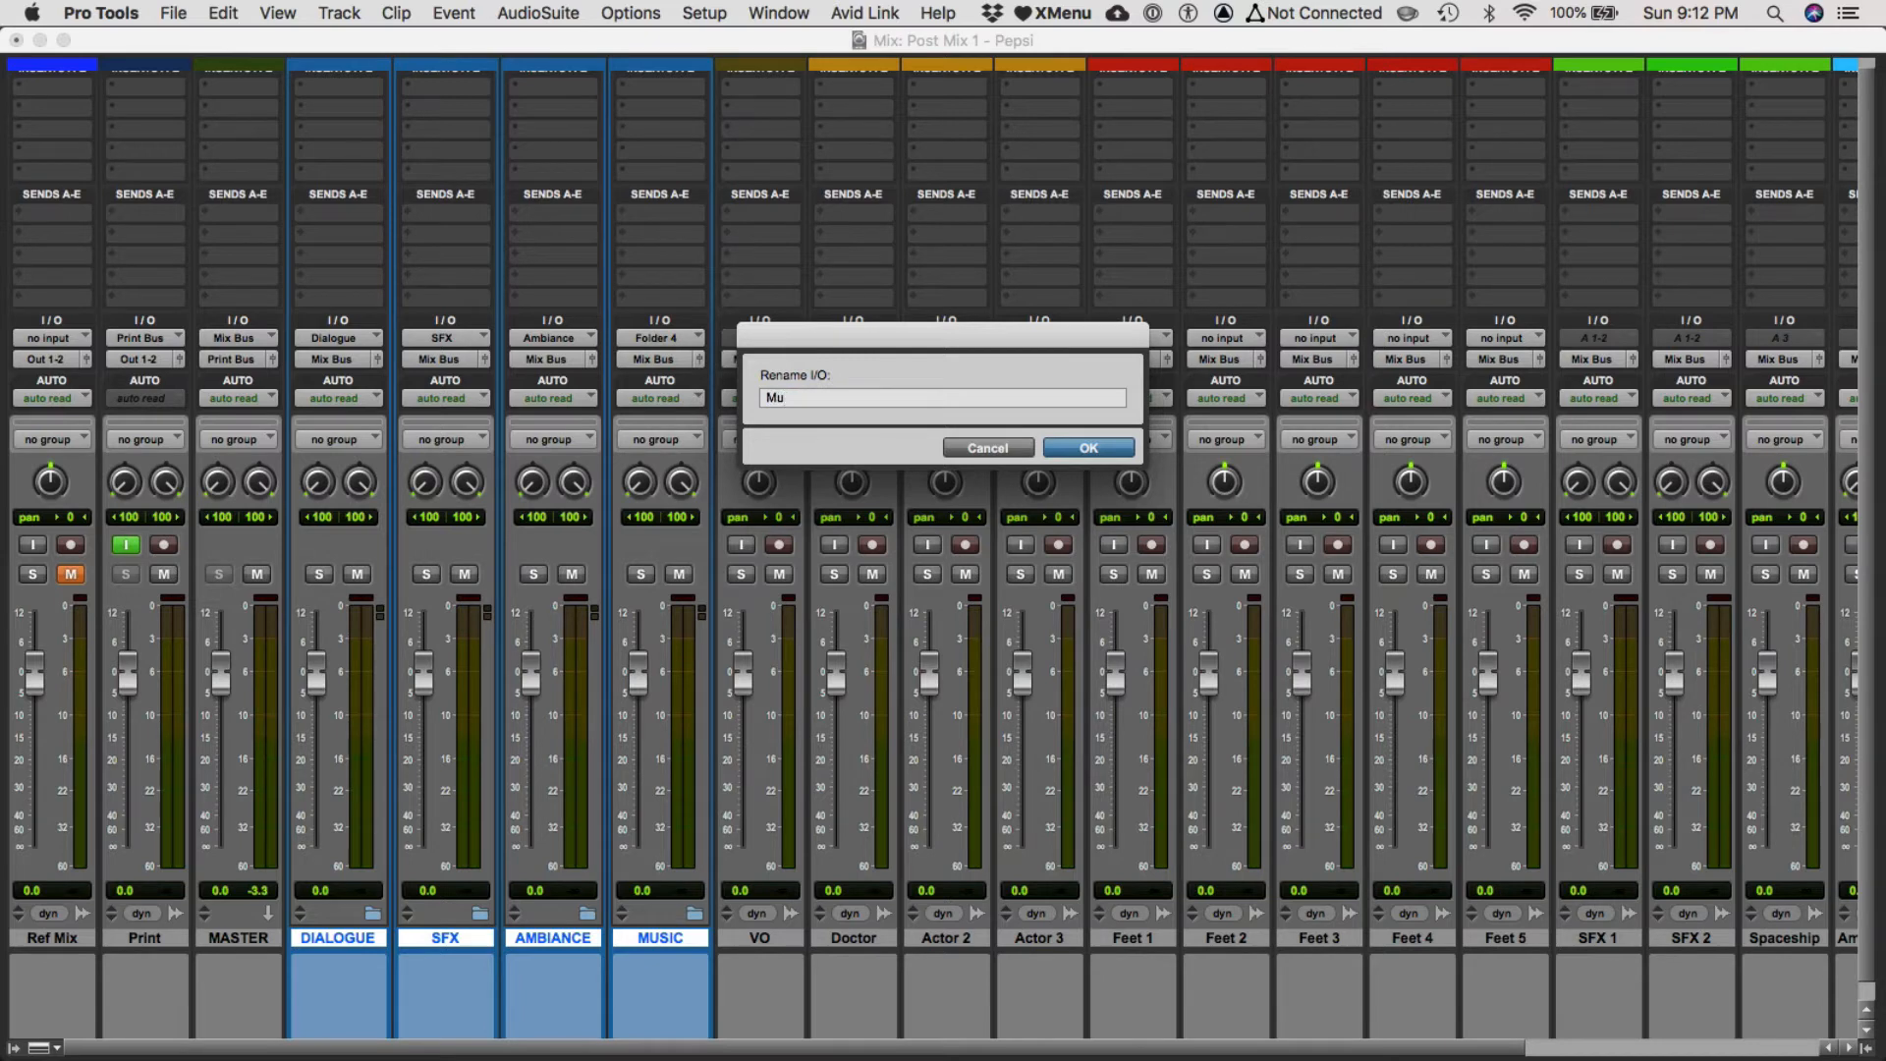
{"action": "type", "text": "sic"}
{"action": "key", "text": "Return"}
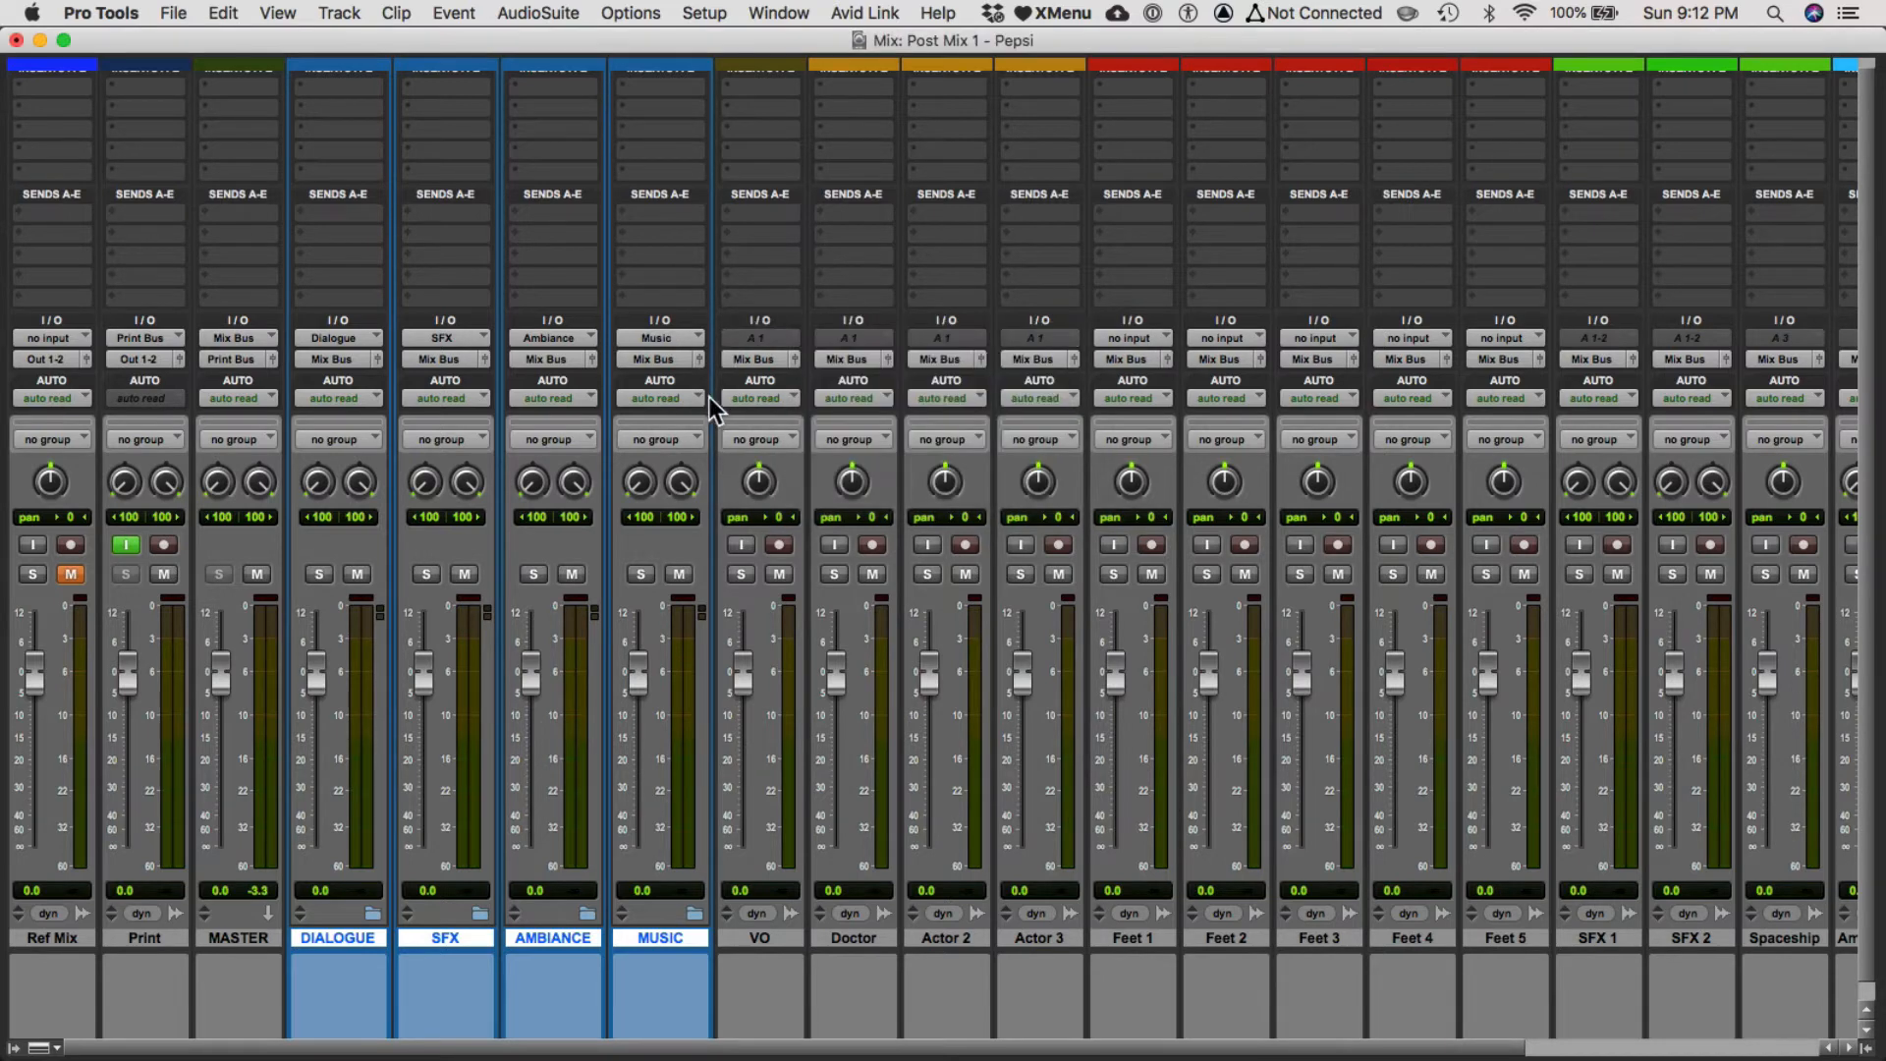
Route the VO track's output to the Dialogue stereo bus.
{"action": "key", "text": "super+equal"}
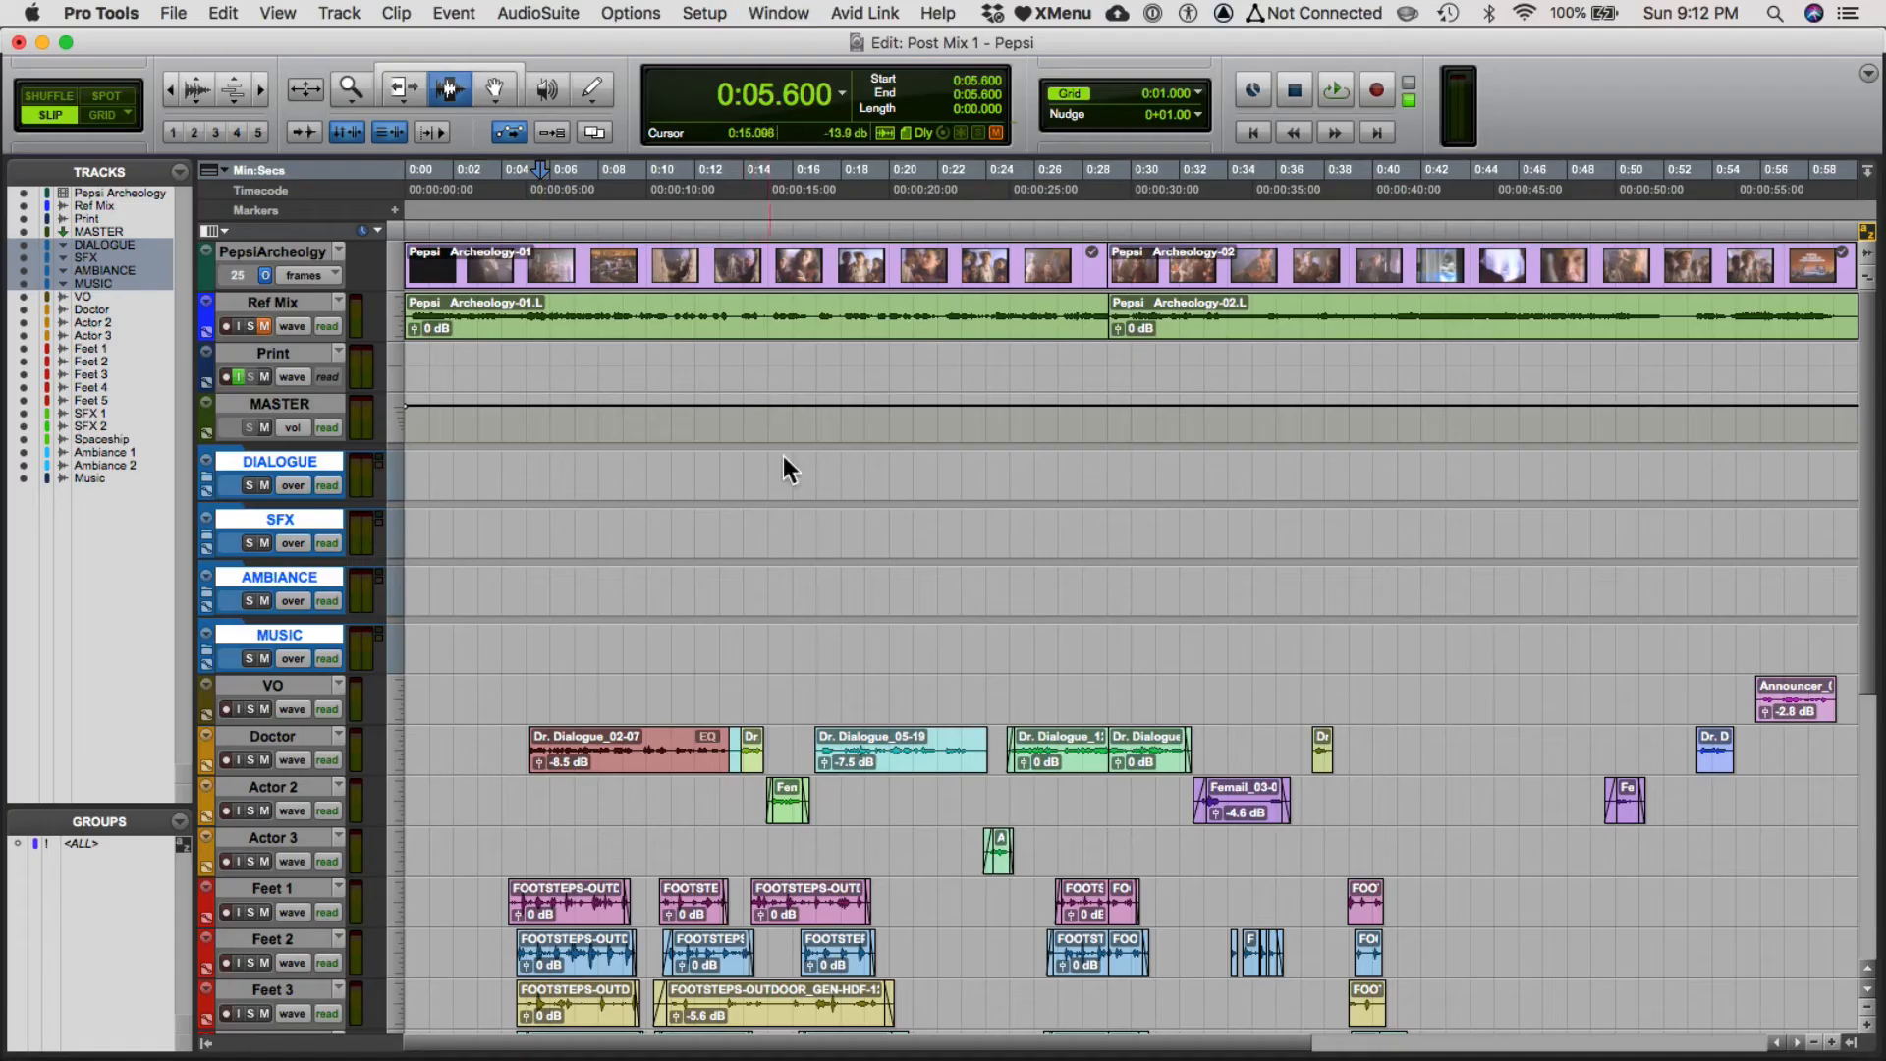
{"action": "scroll", "coordinate": [599, 727], "scroll_direction": "down", "scroll_amount": 1}
{"action": "scroll", "coordinate": [599, 725], "scroll_direction": "down", "scroll_amount": 2}
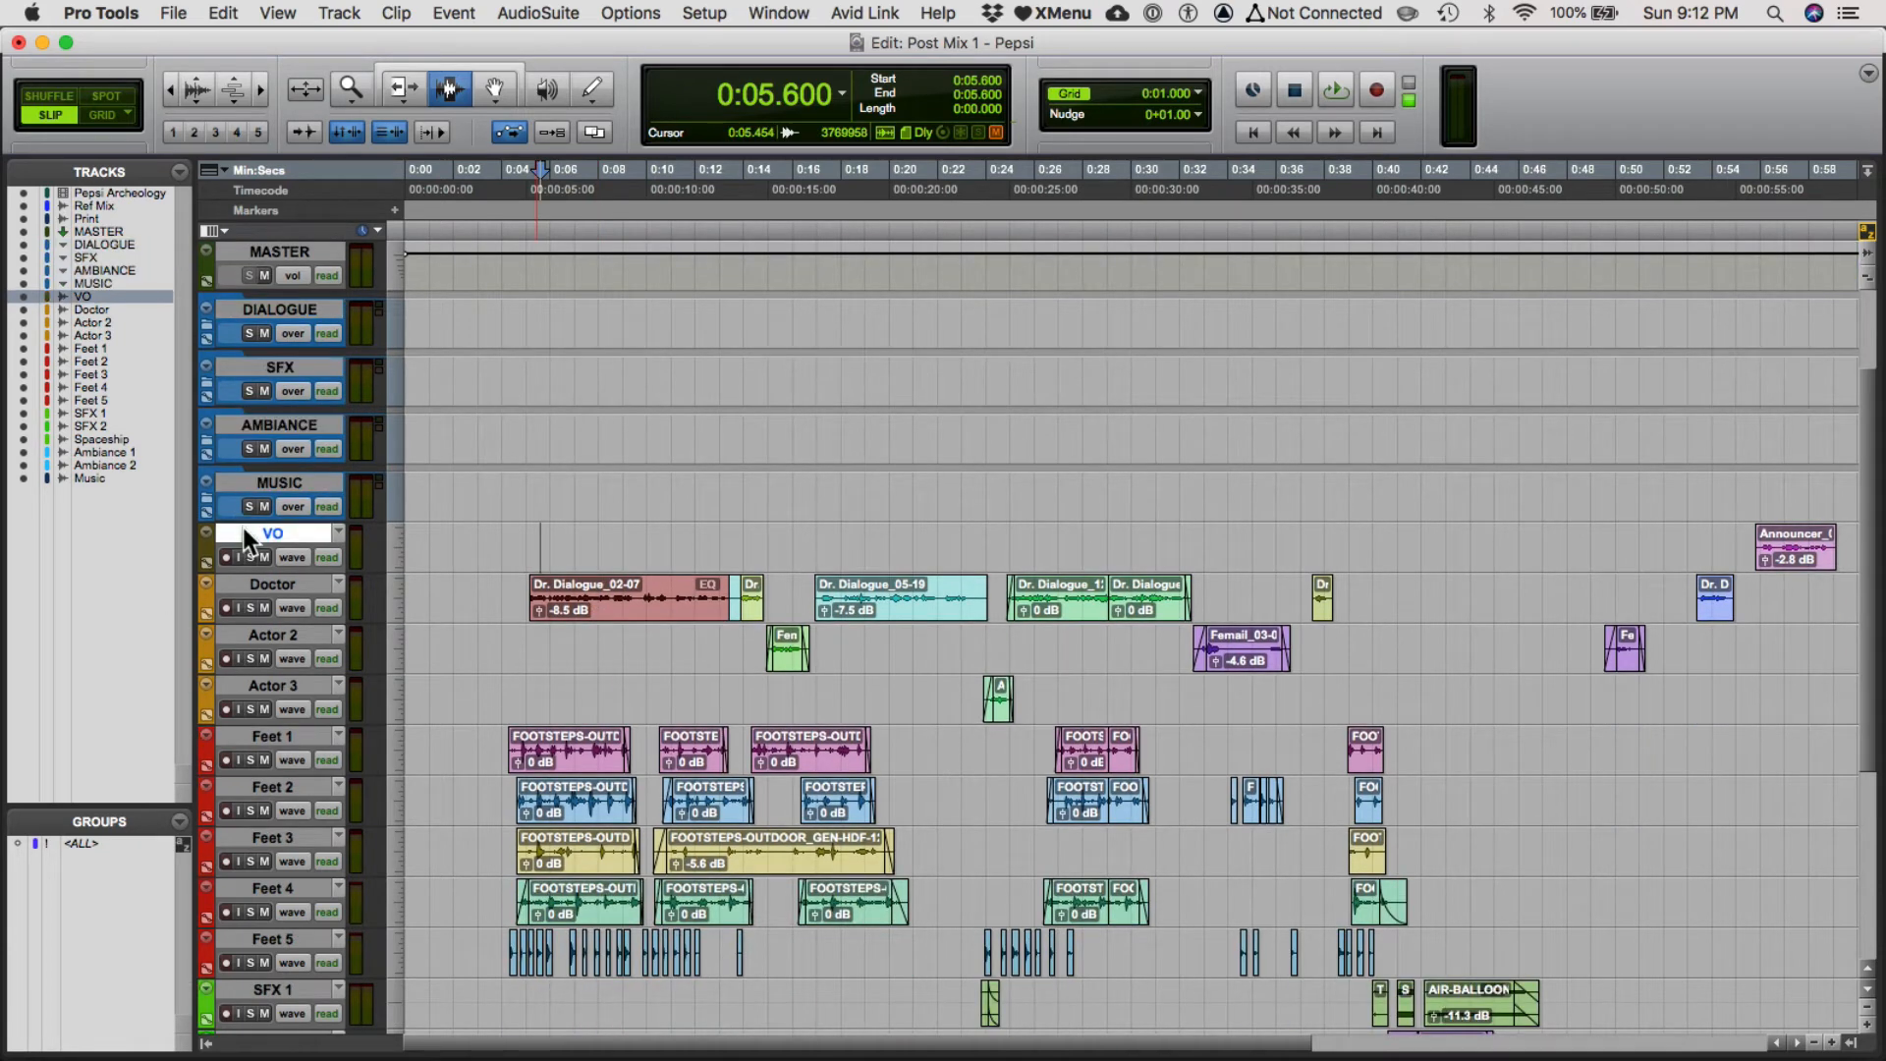
{"action": "key", "text": "super+equal"}
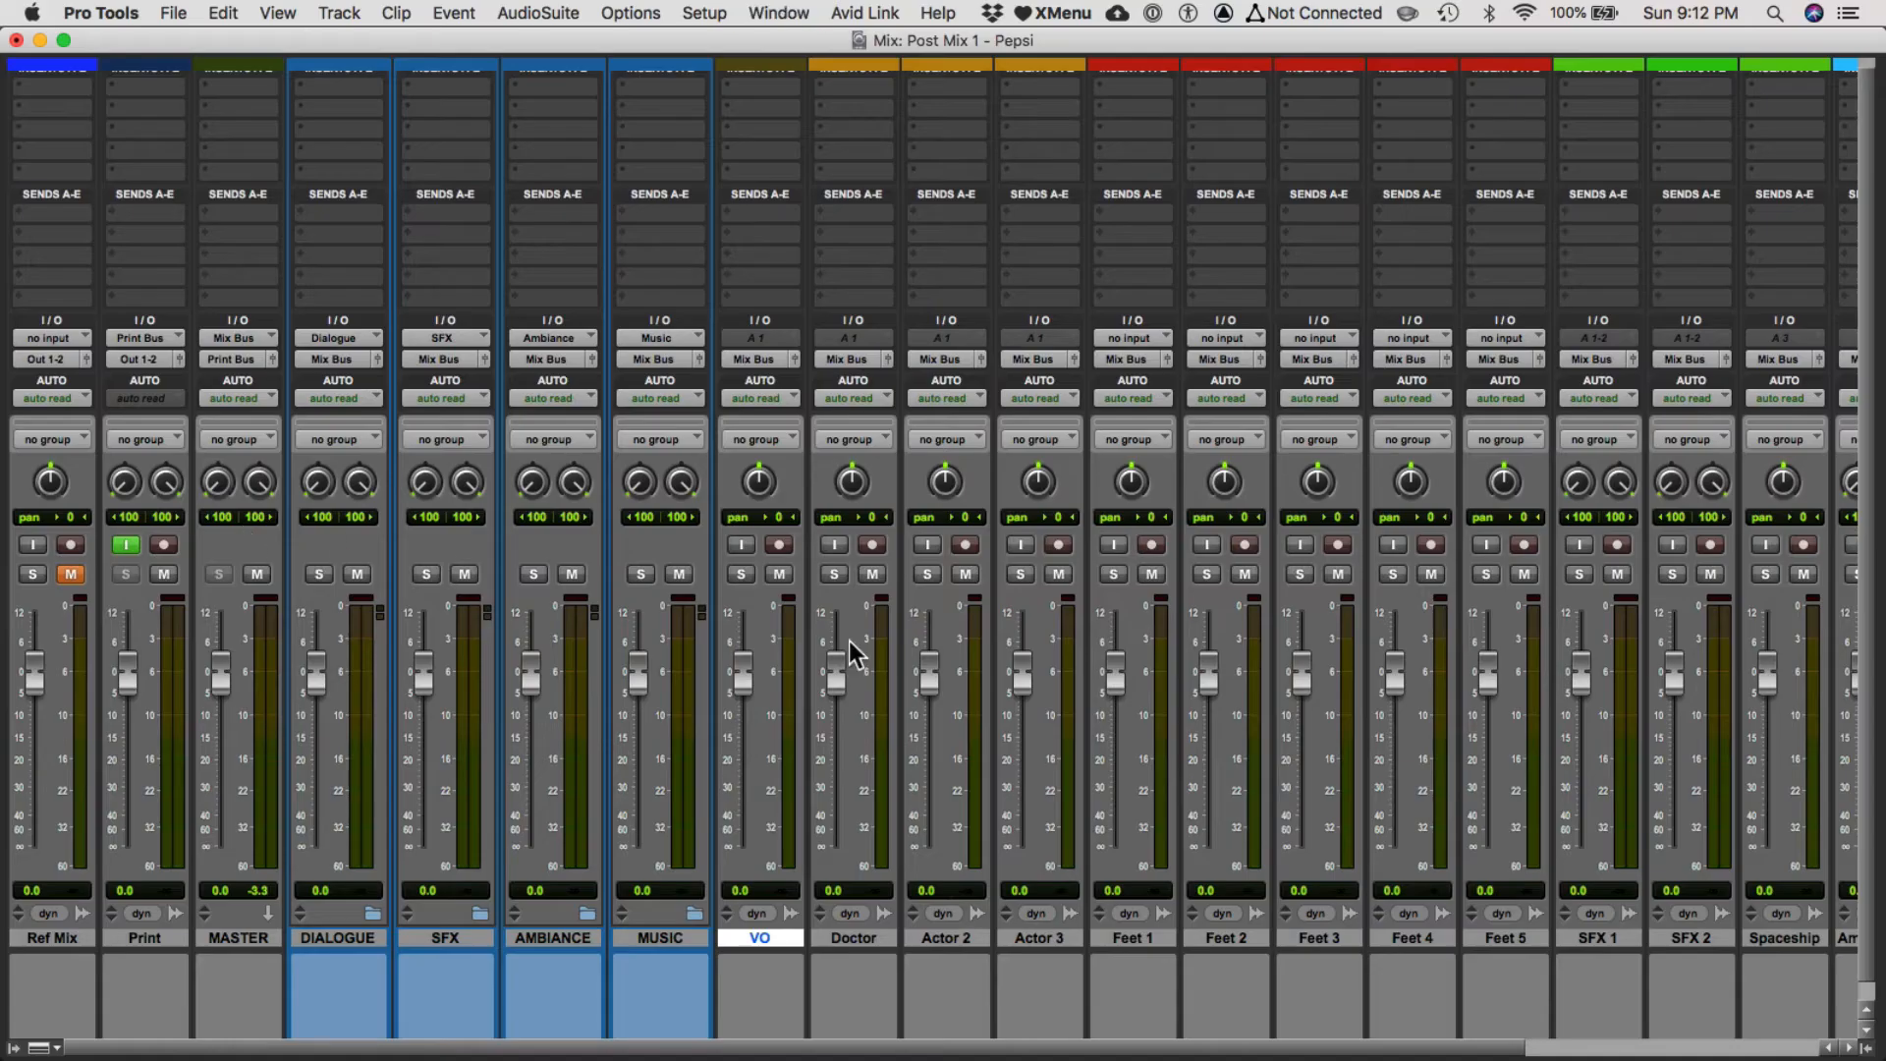
{"action": "left_click", "coordinate": [763, 363]}
{"action": "mouse_move", "coordinate": [760, 374]}
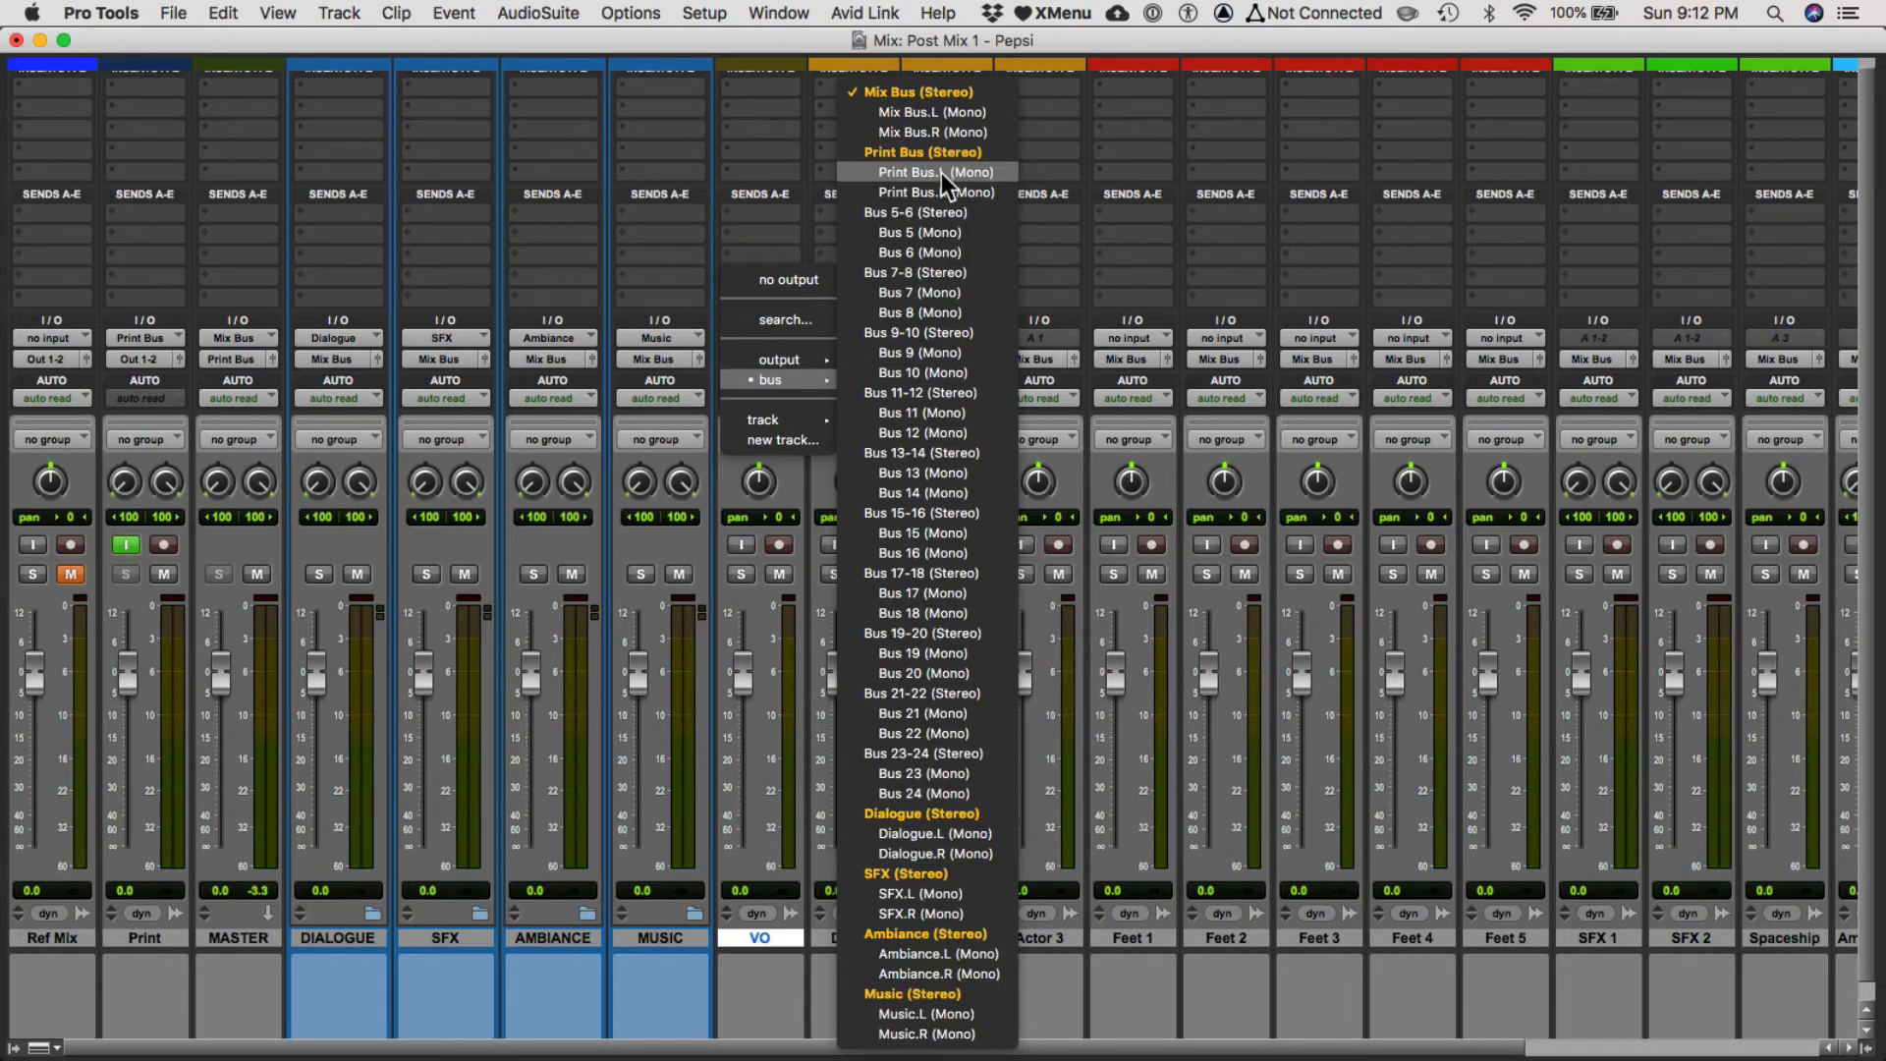
{"action": "left_click", "coordinate": [951, 821]}
Route the Doctor, Actor 2 and Actor 3 tracks' outputs together to the Dialogue stereo bus.
{"action": "left_click", "coordinate": [864, 939]}
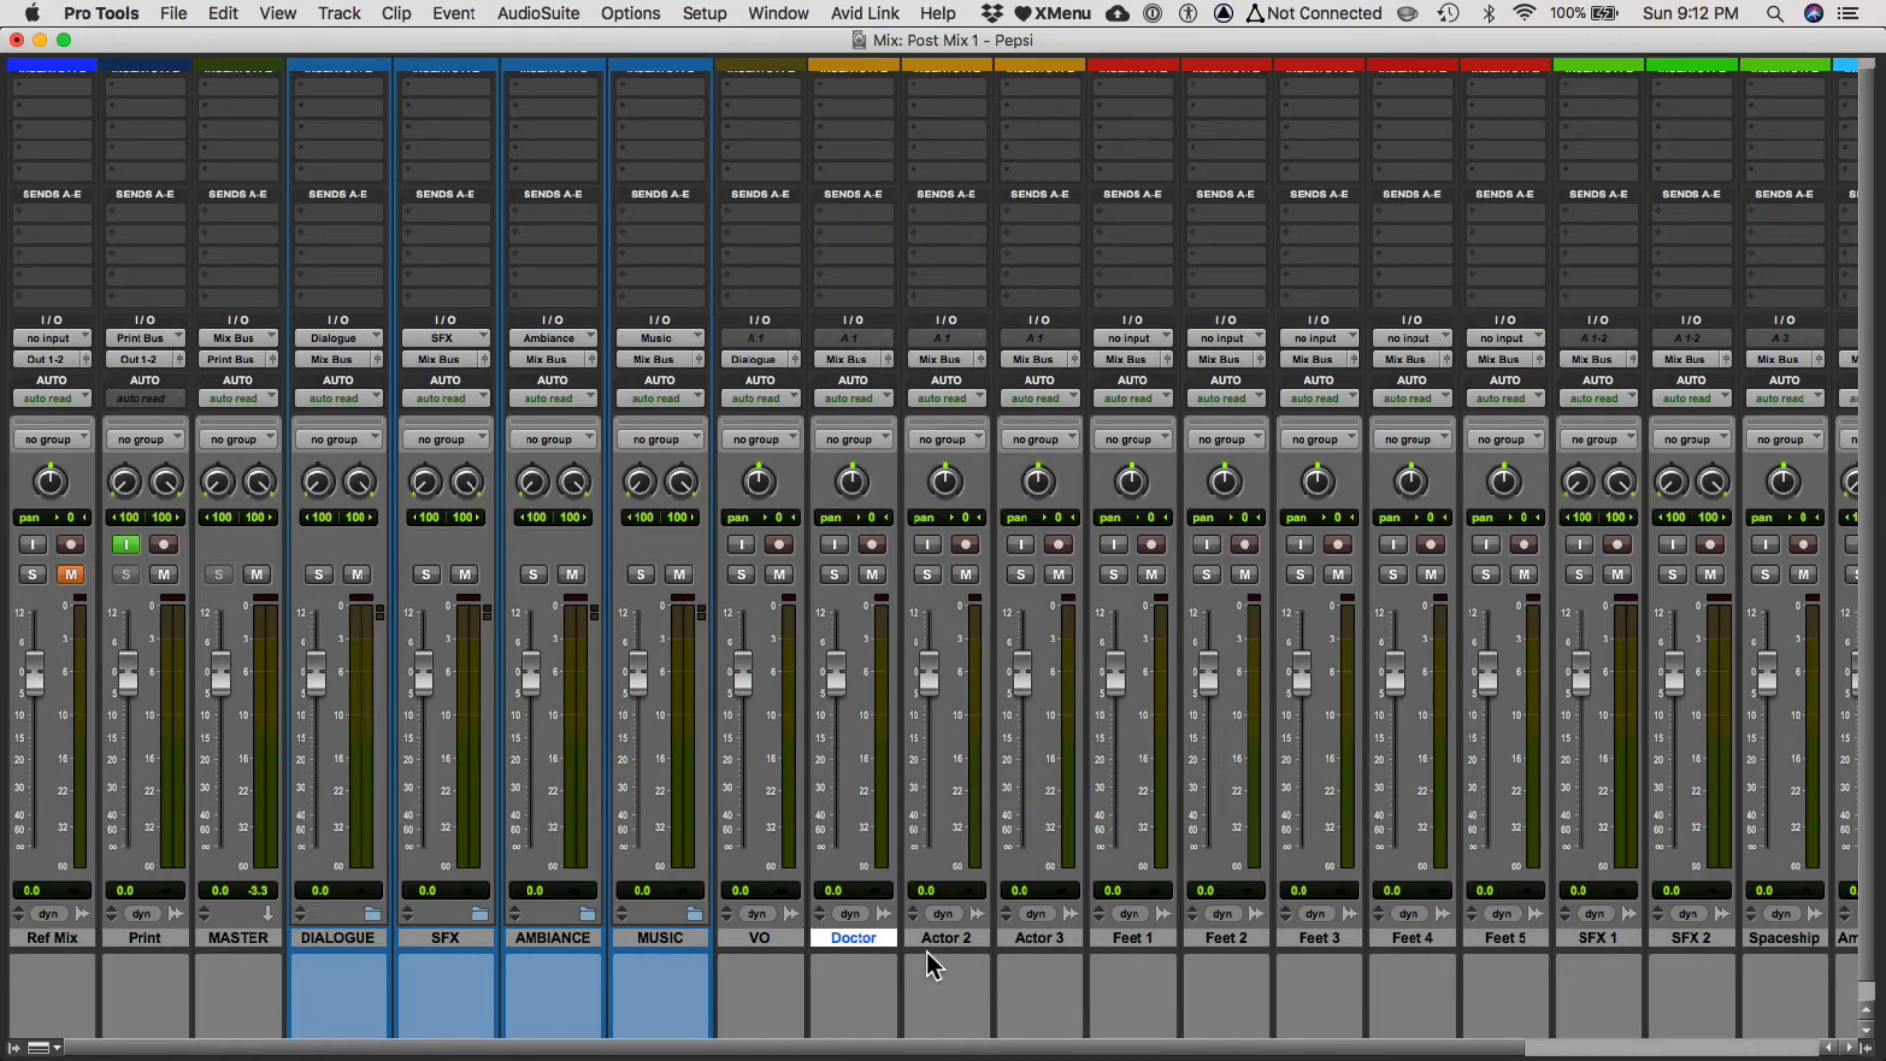
{"action": "key", "text": "super+equal"}
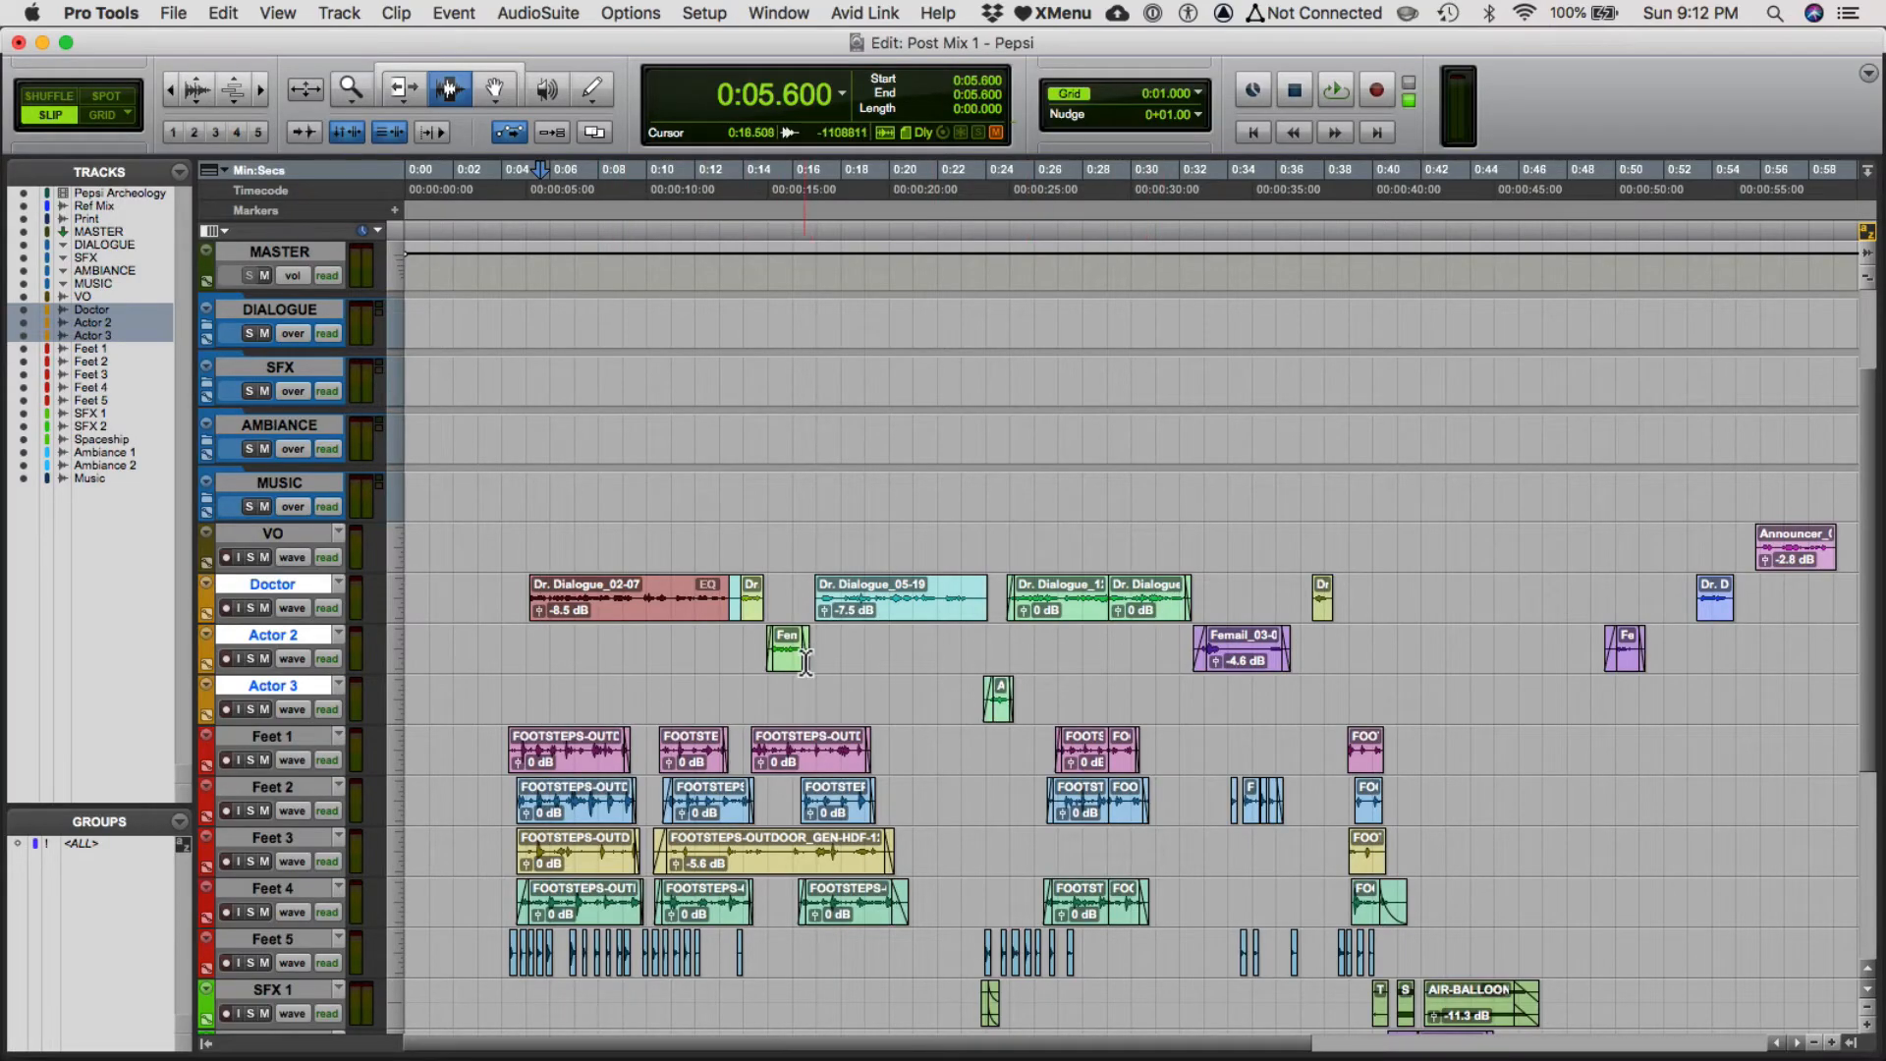
{"action": "key", "text": "super+equal"}
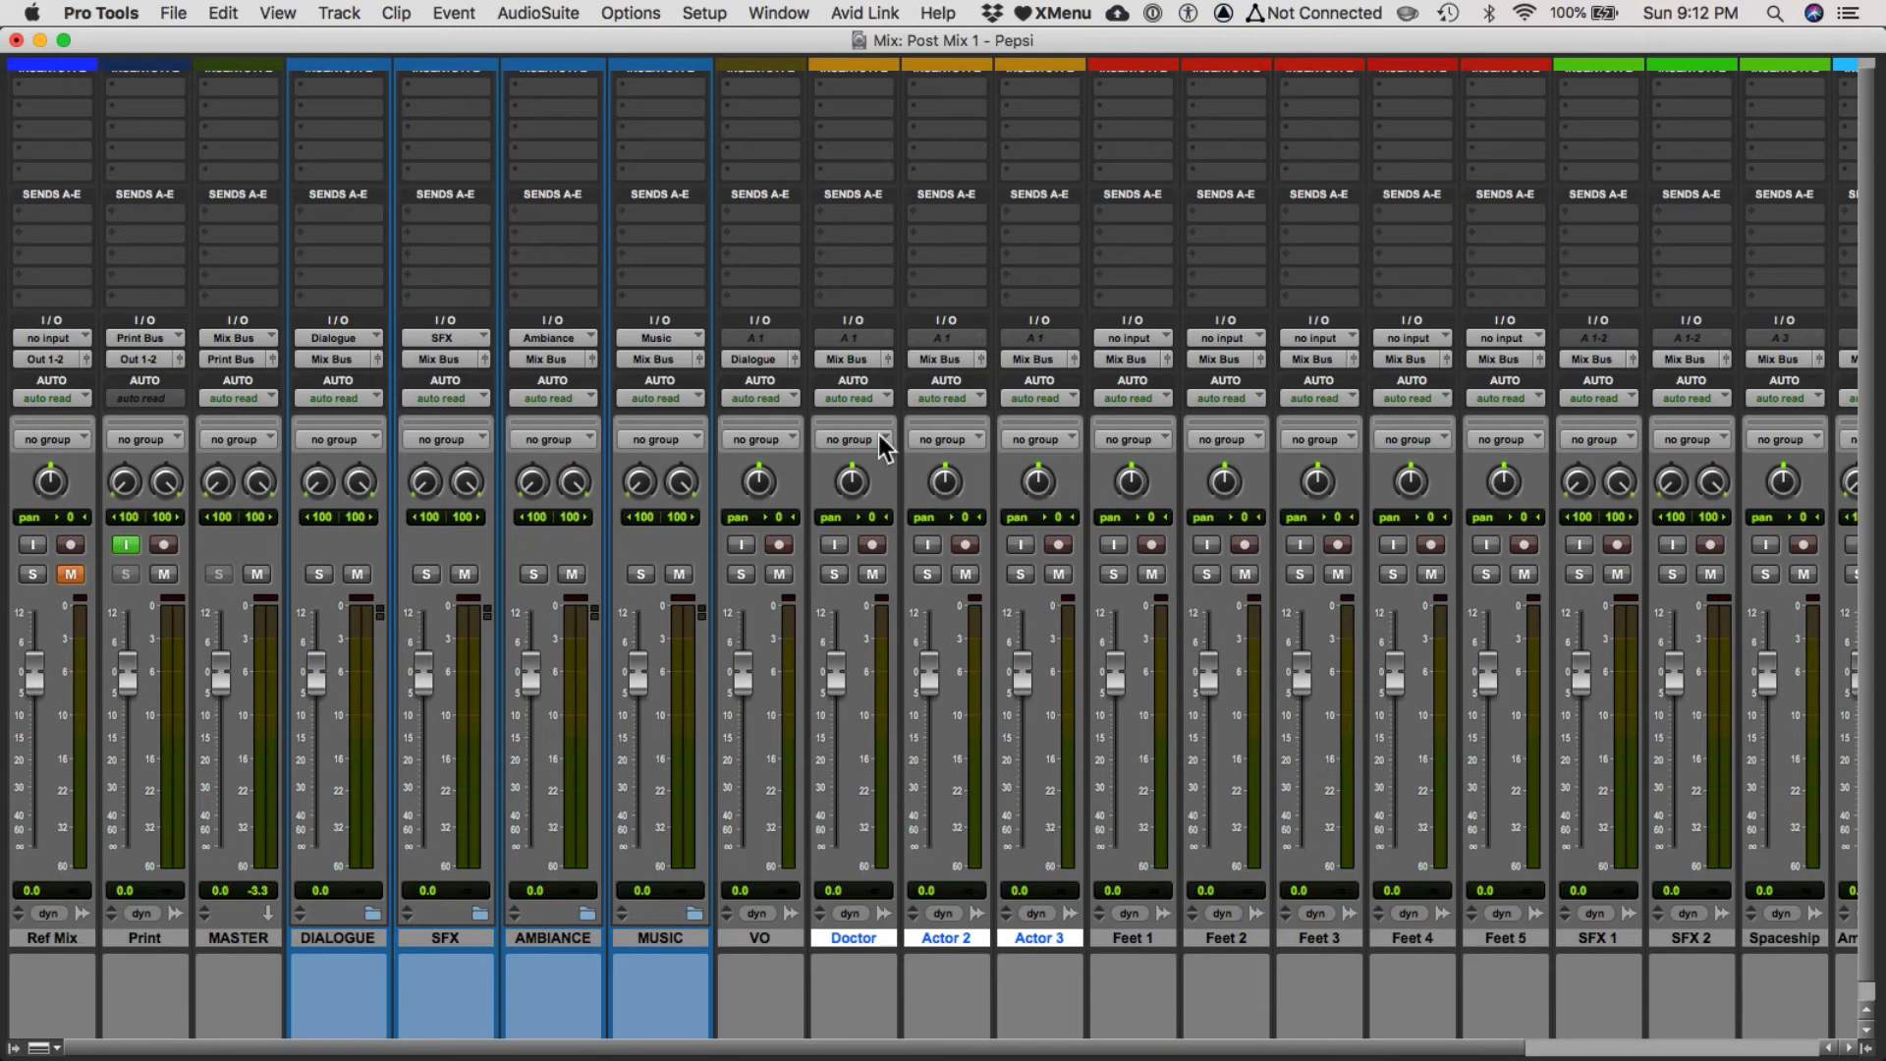
{"action": "left_click", "coordinate": [830, 360]}
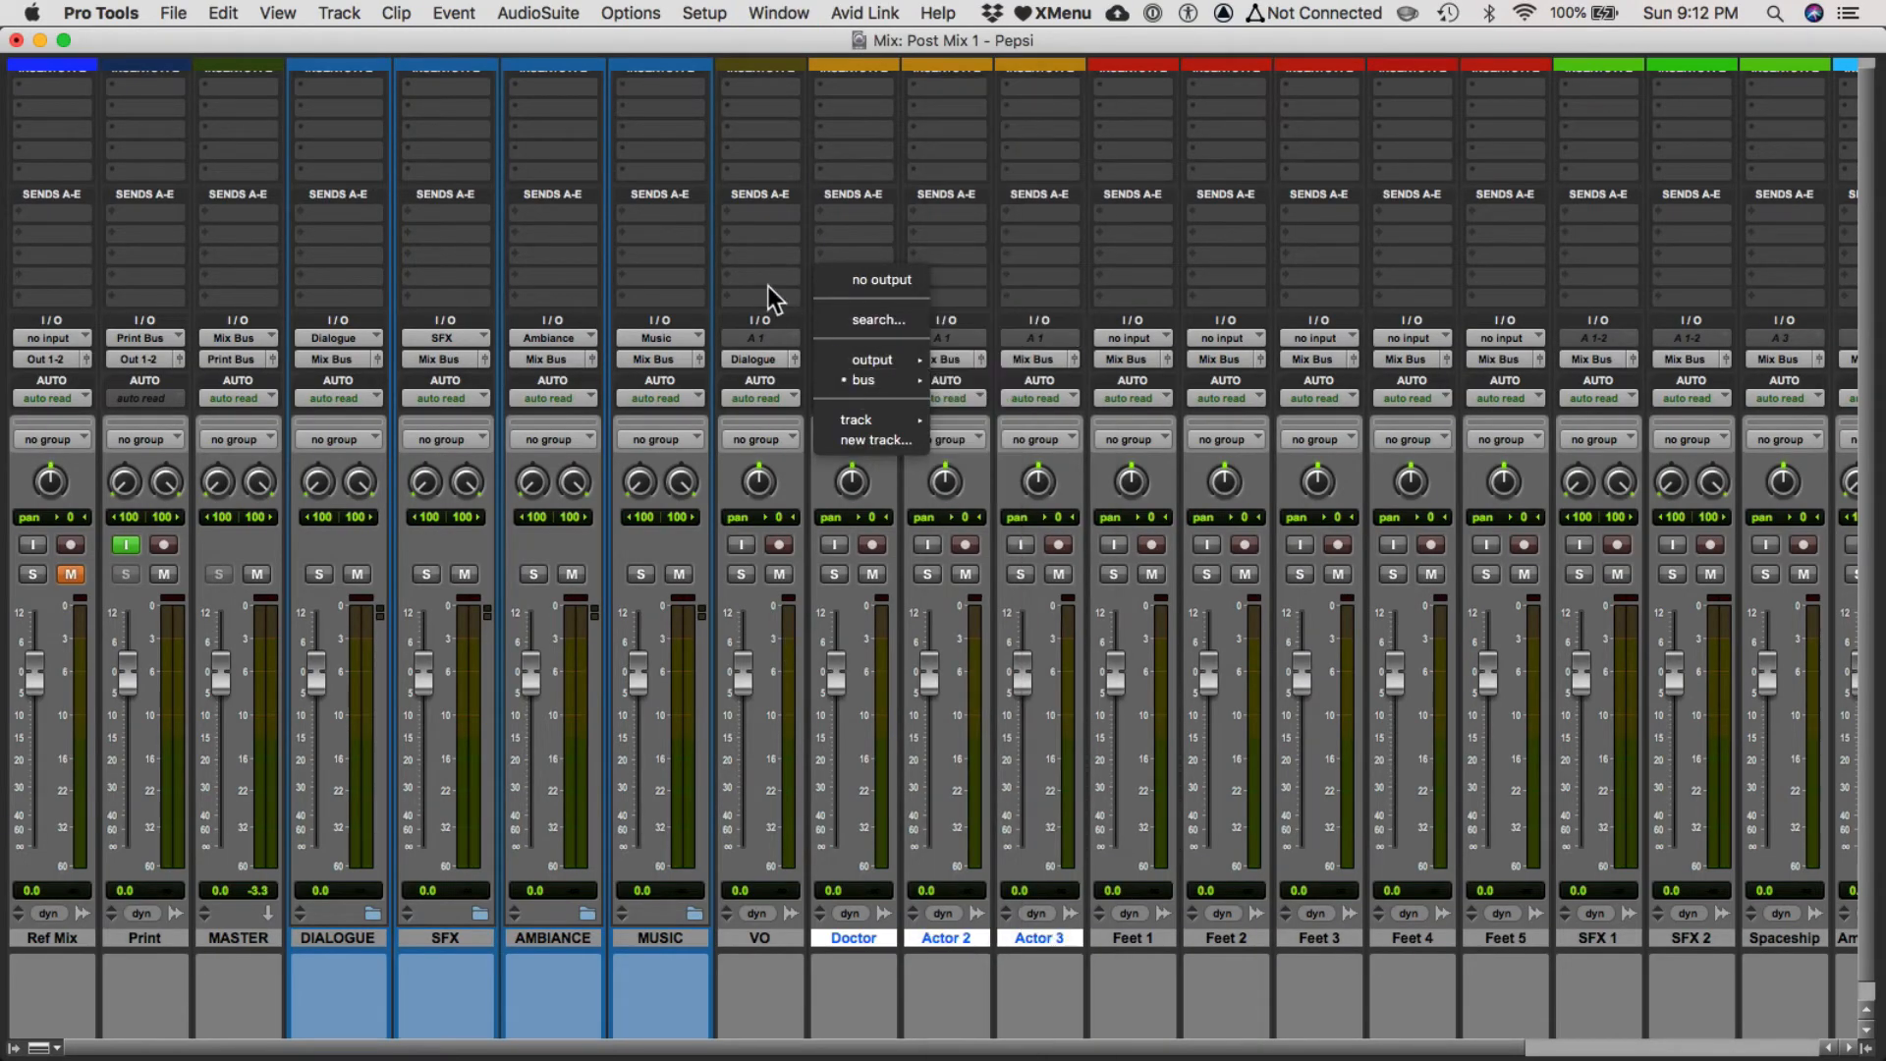
{"action": "left_click", "coordinate": [739, 263]}
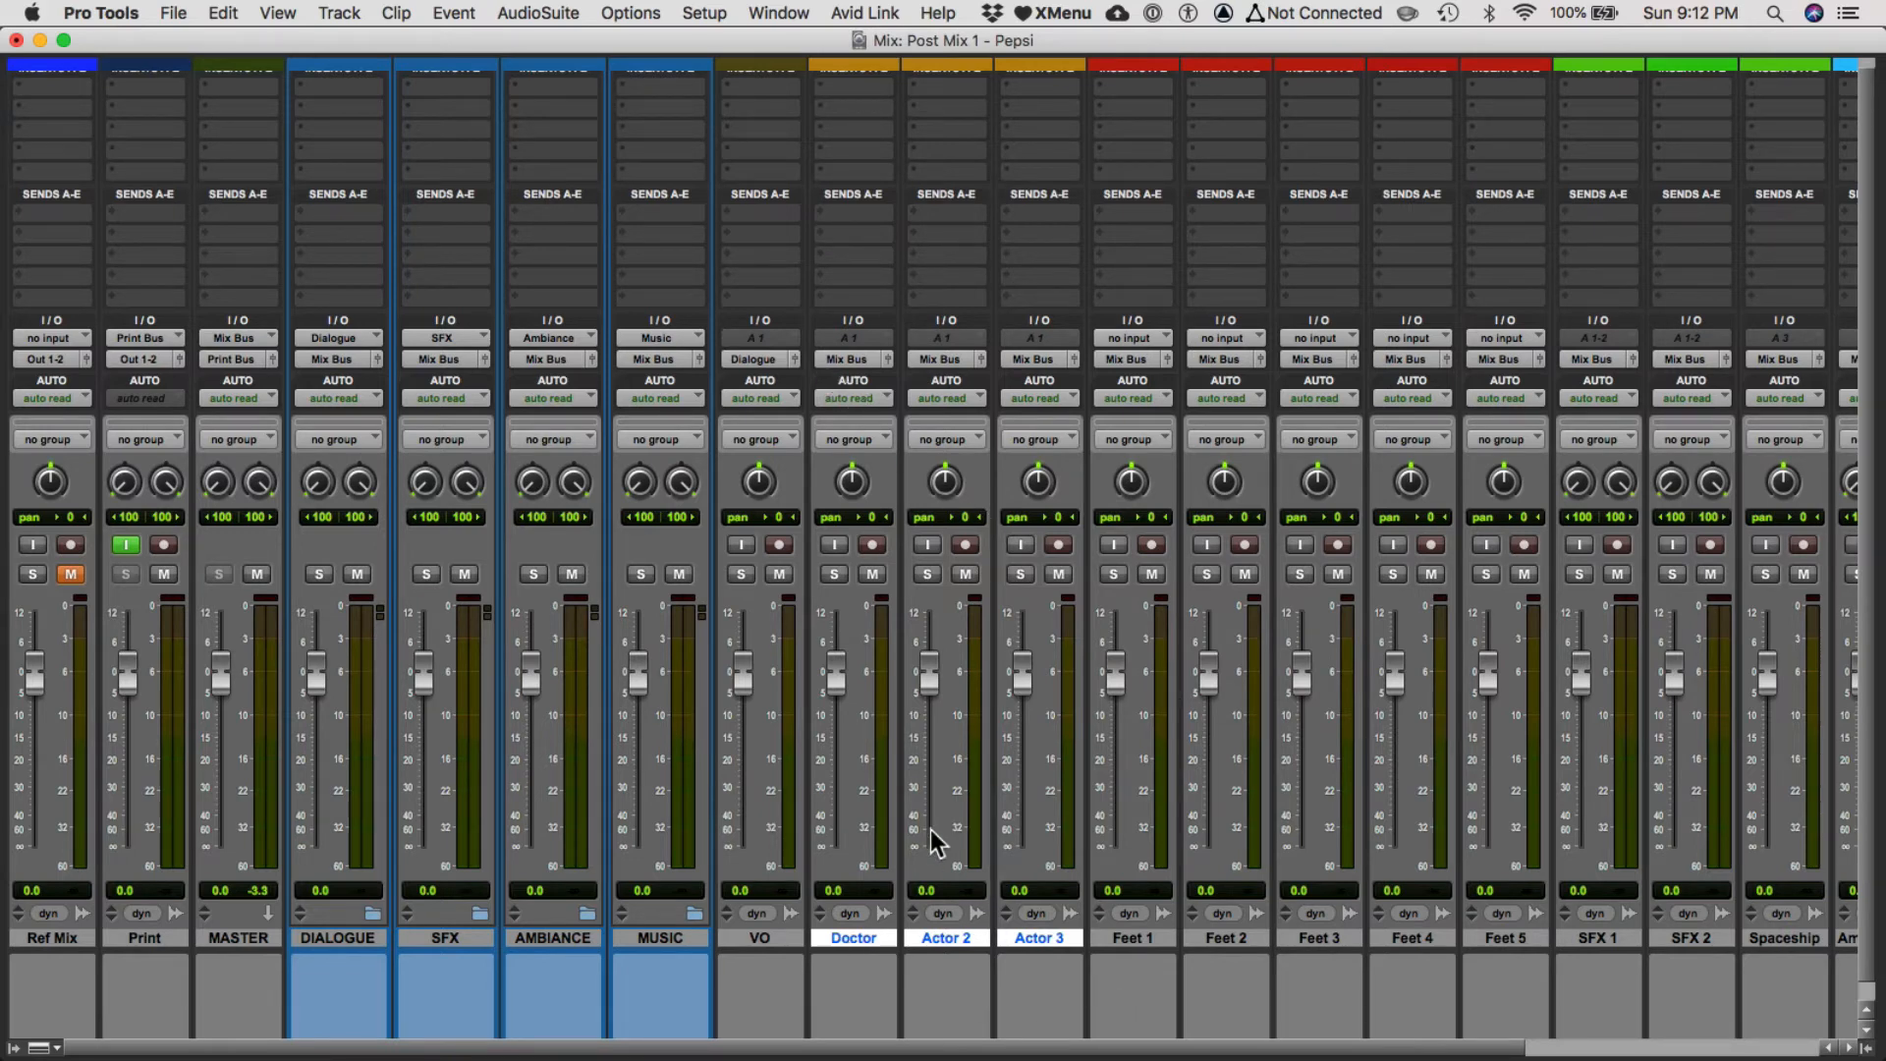
{"action": "left_click", "coordinate": [849, 362]}
{"action": "mouse_move", "coordinate": [850, 379]}
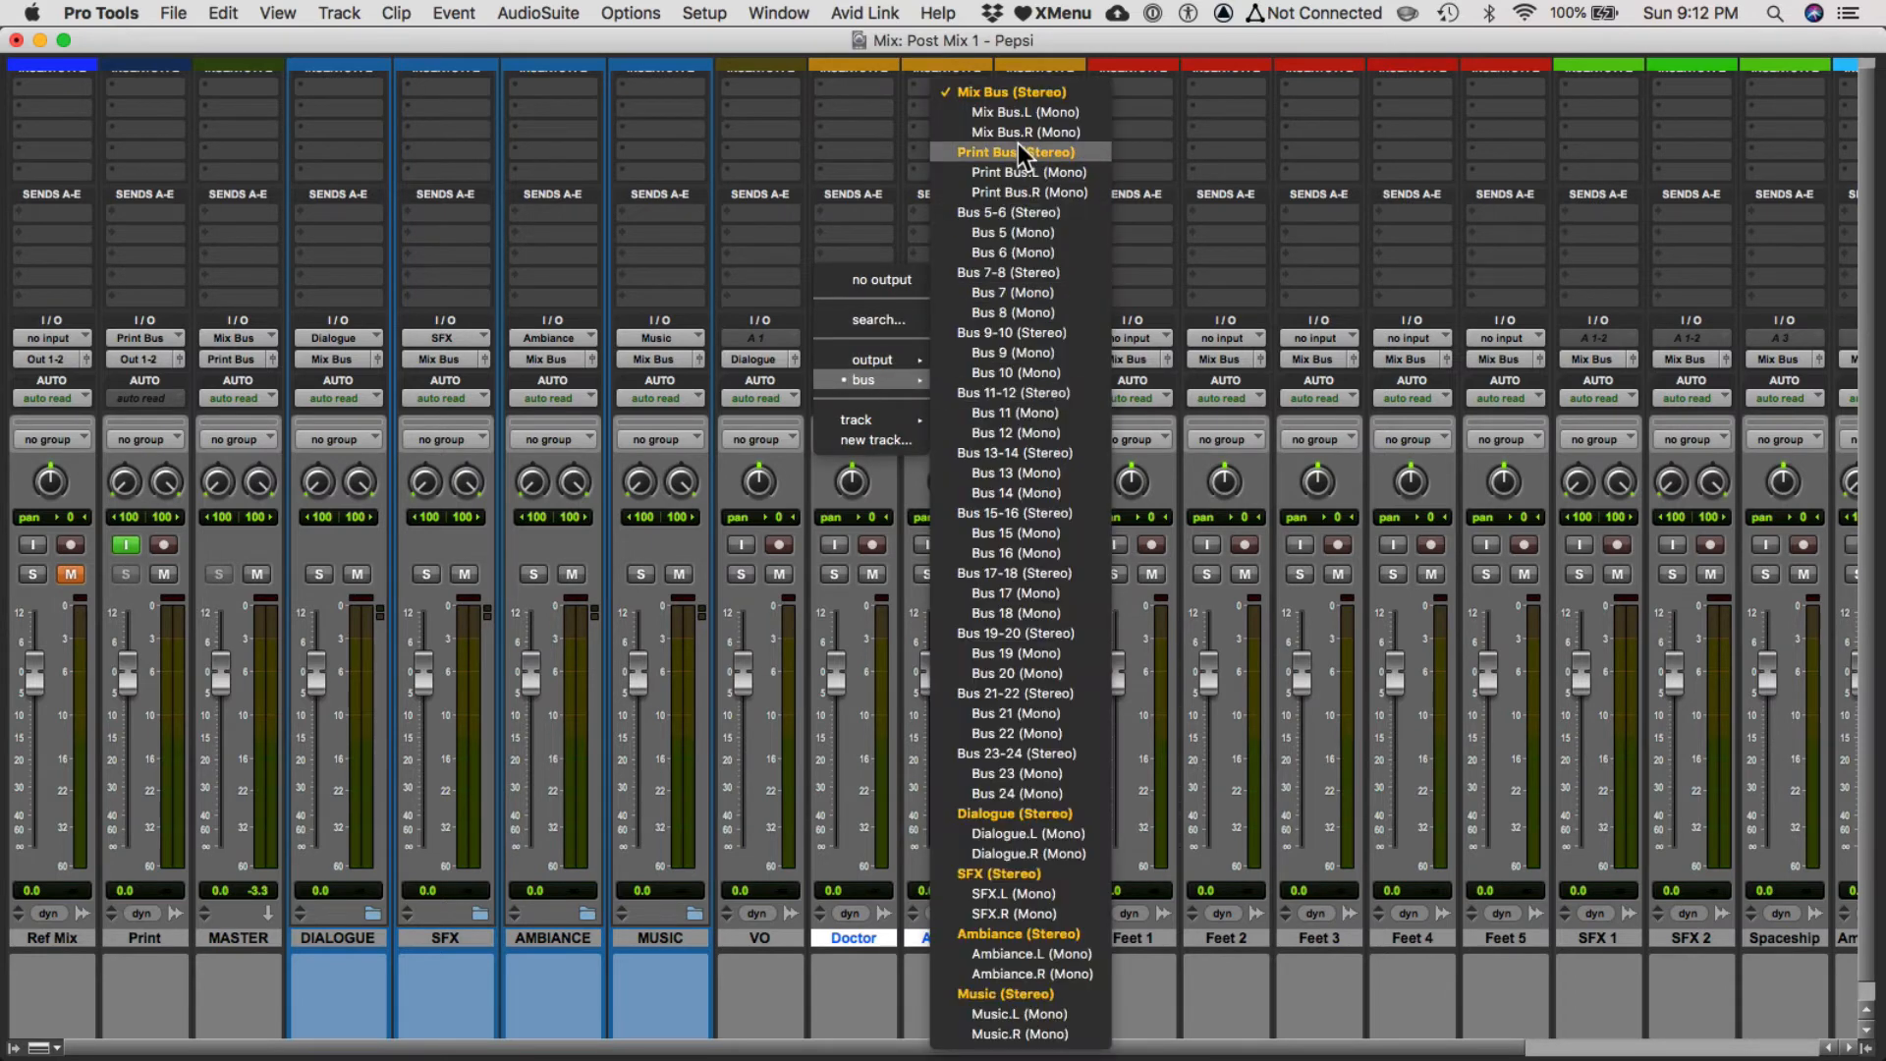
{"action": "left_click", "coordinate": [1012, 814]}
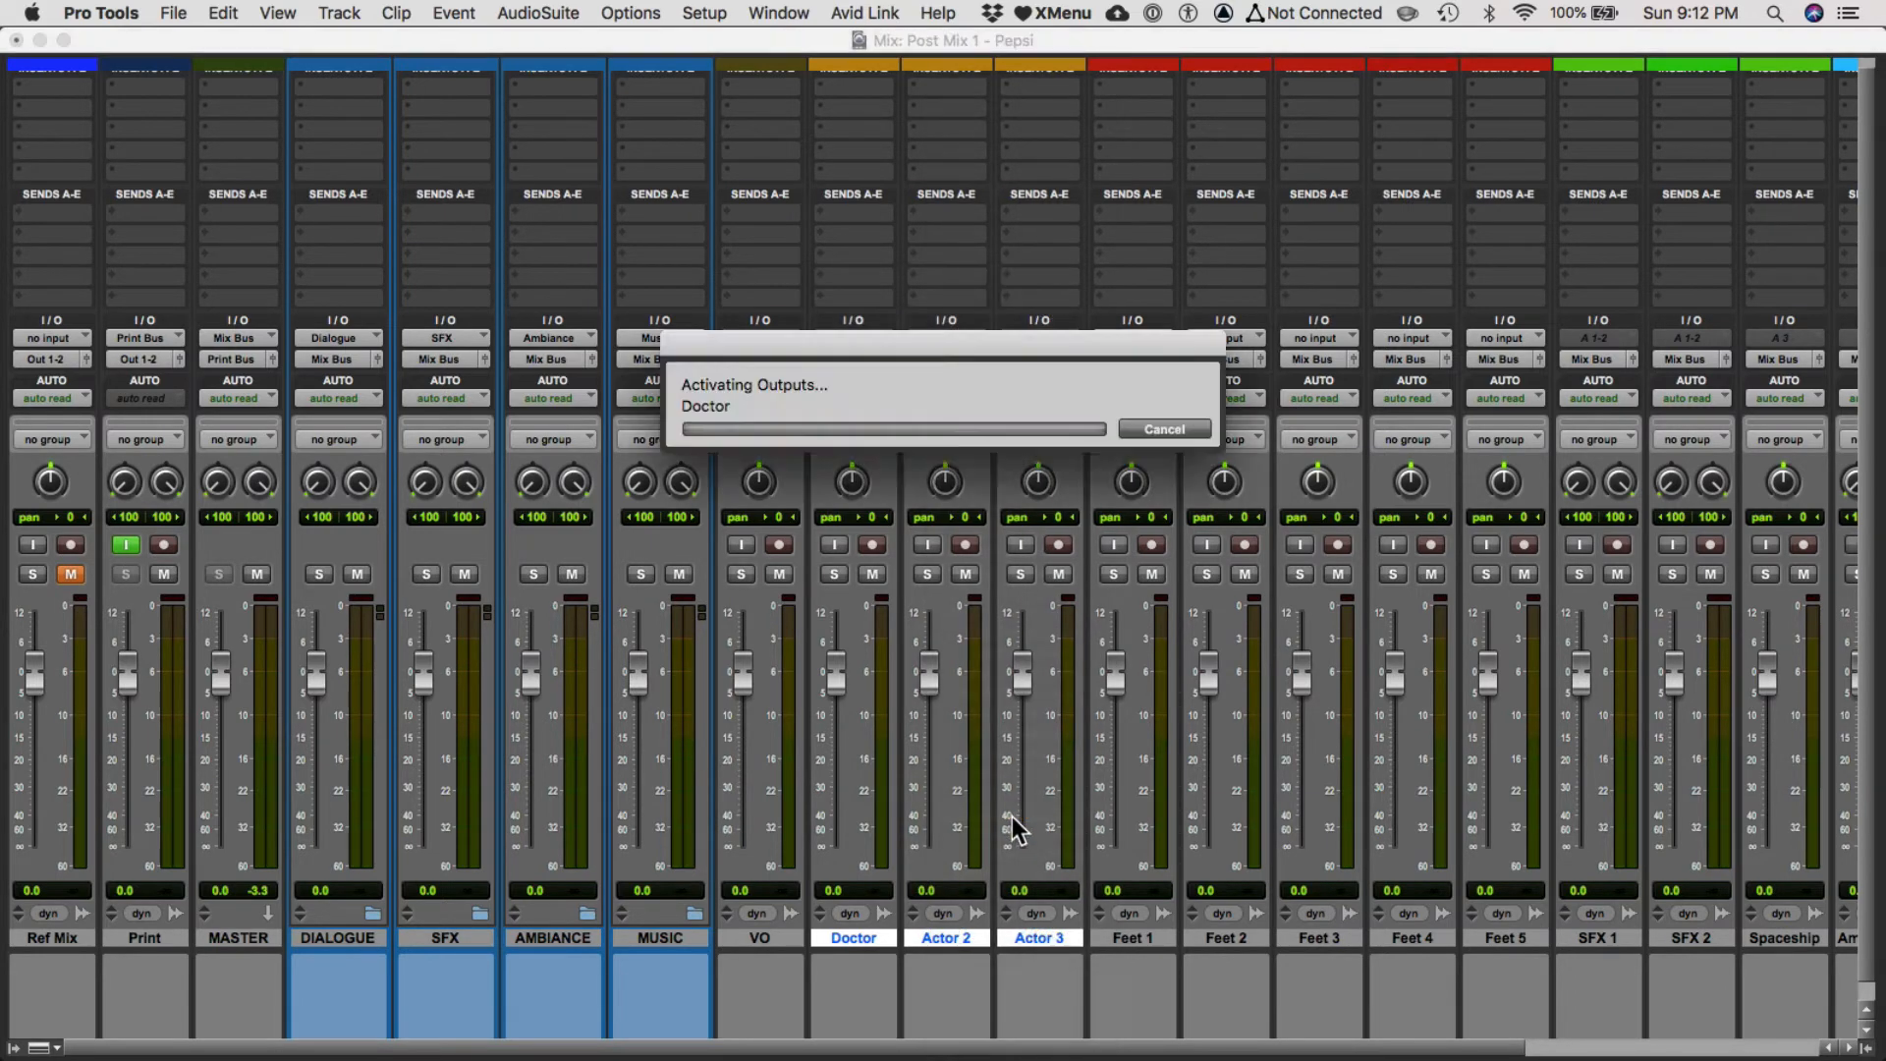
Route the outputs of Feet 1 through Feet 5, SFX 1, SFX 2 and Spaceship to the SFX stereo bus.
{"action": "left_click", "coordinate": [1152, 939]}
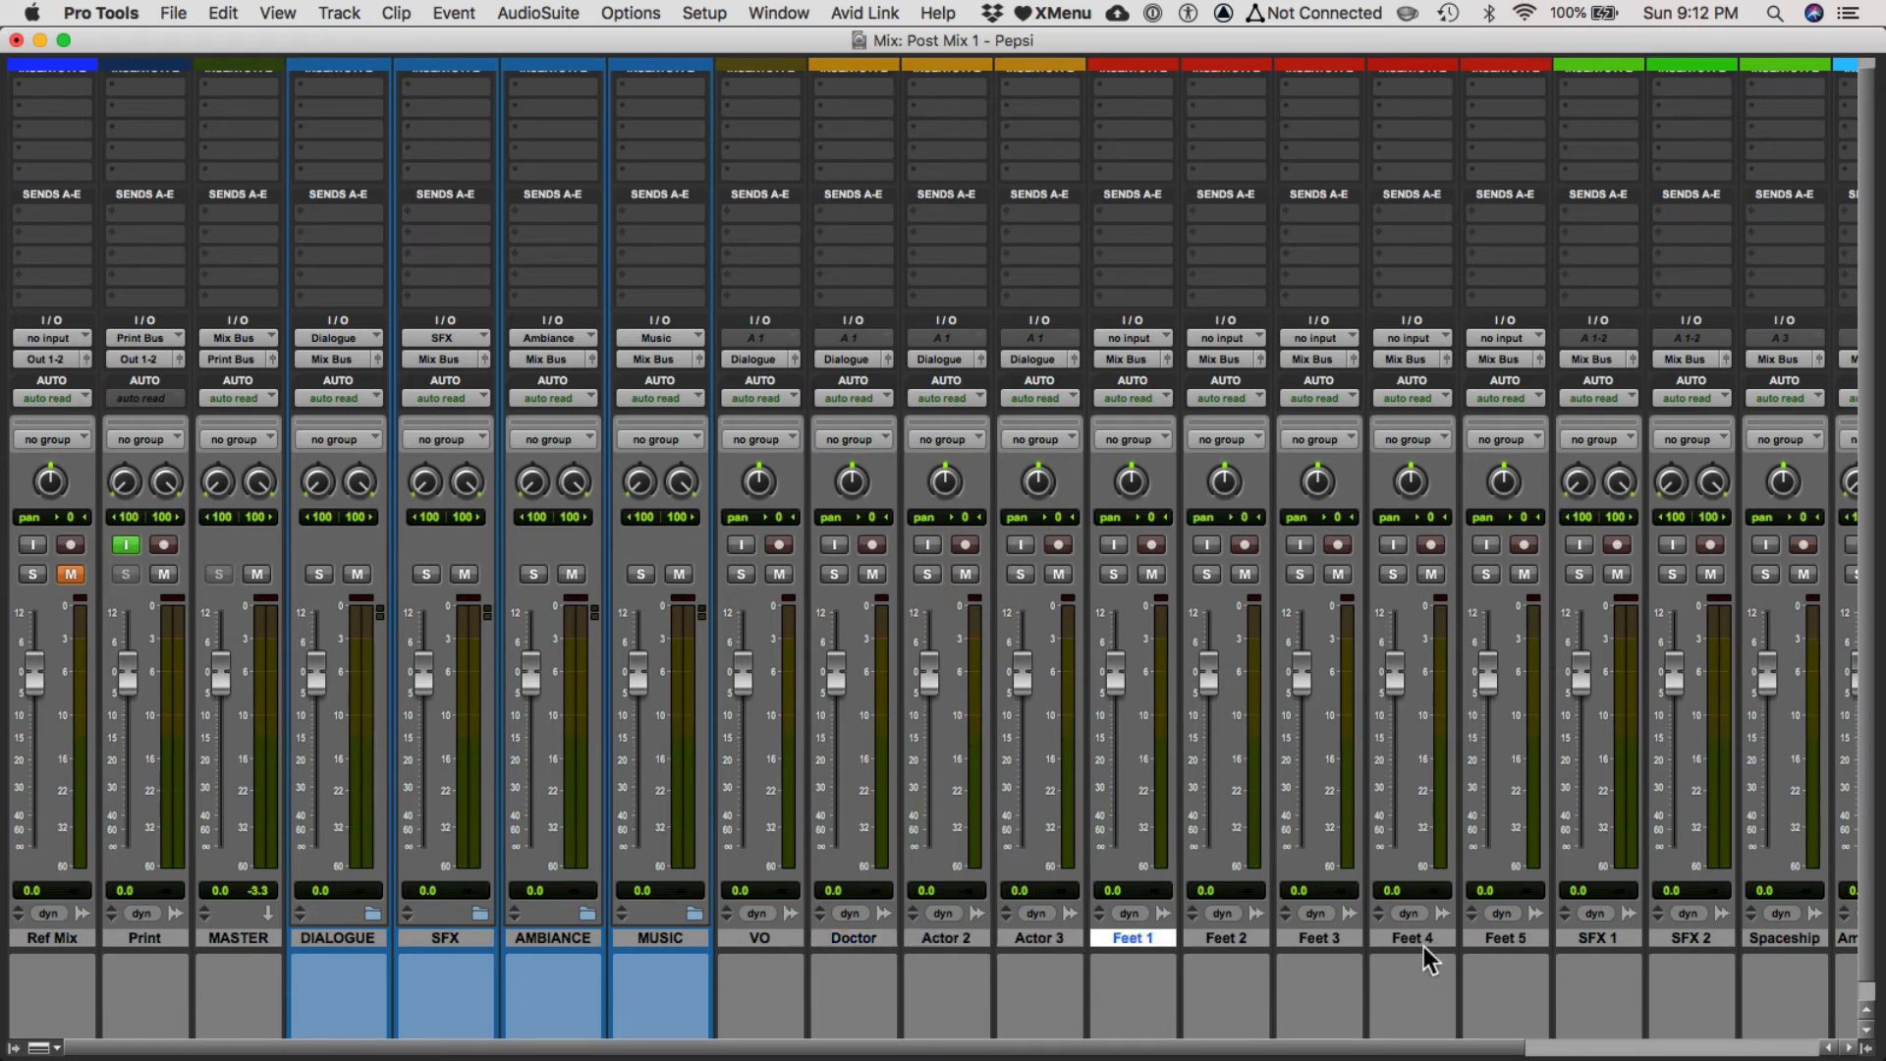
{"action": "scroll", "coordinate": [1432, 988], "scroll_direction": "right", "scroll_amount": 3}
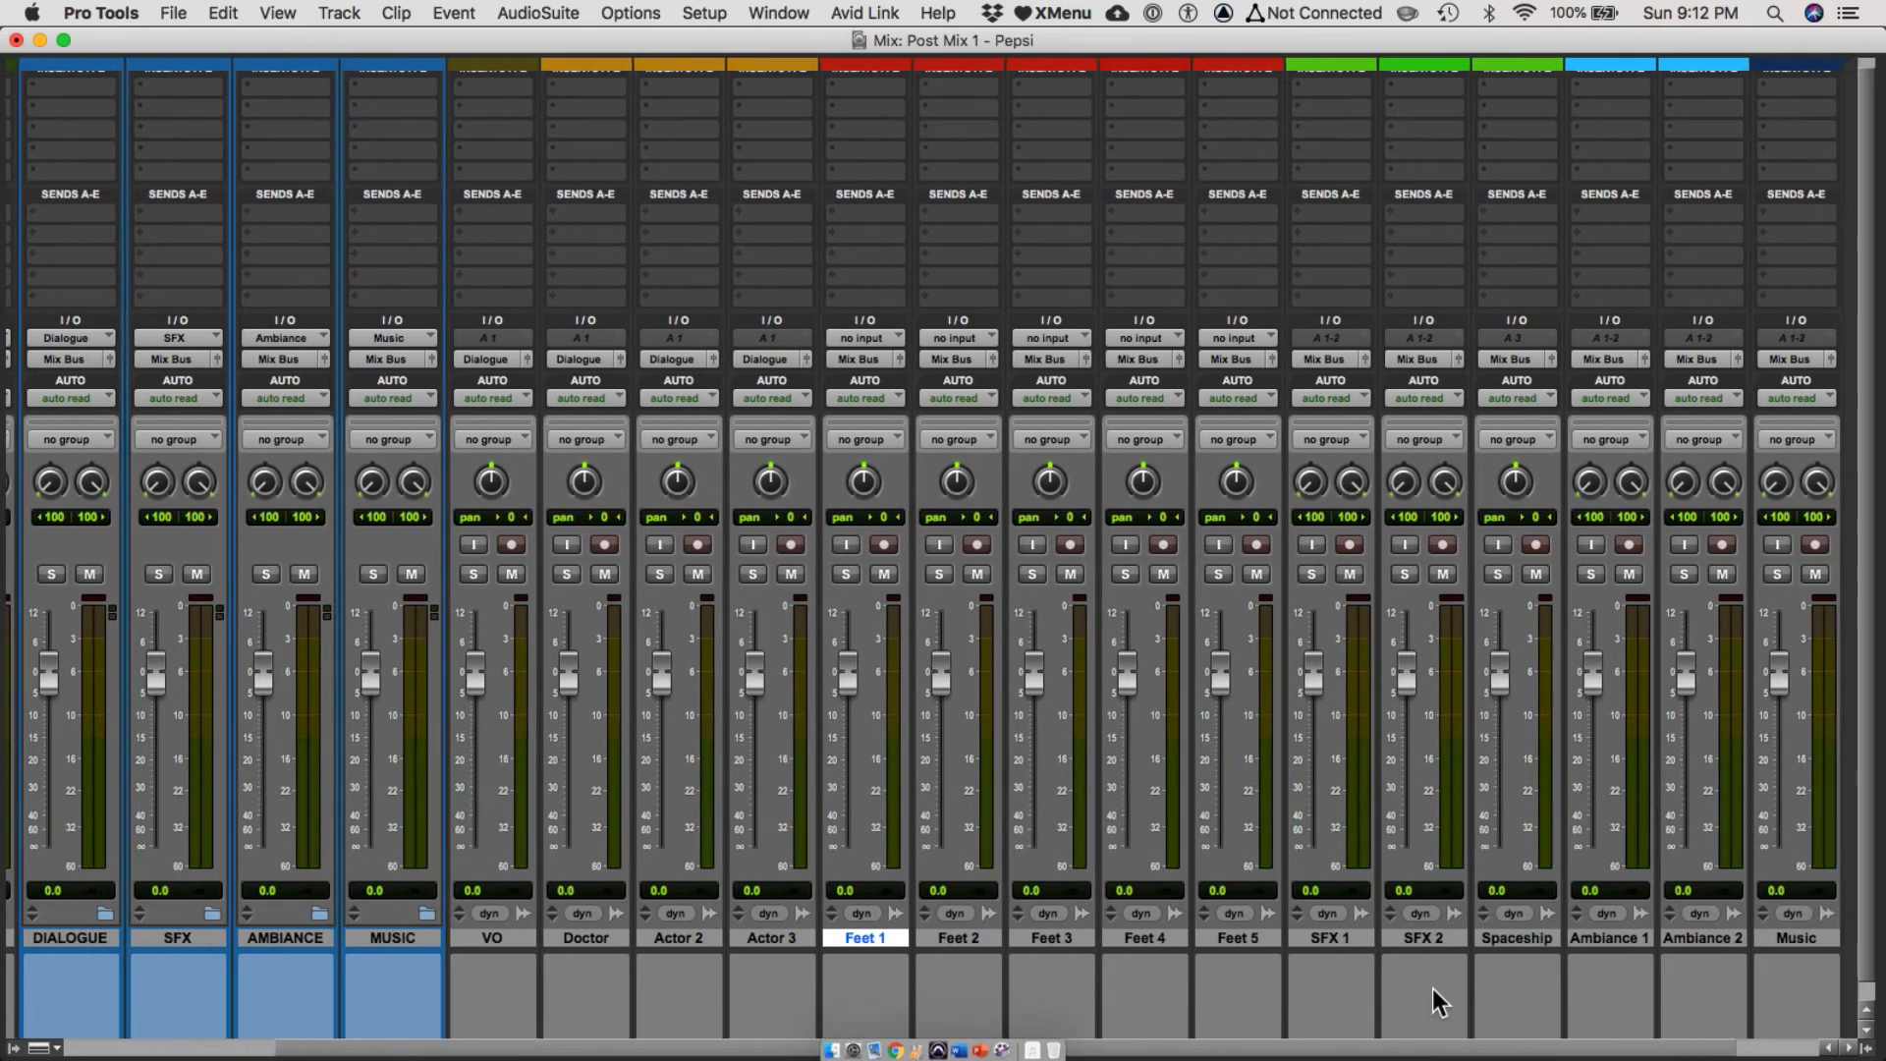
{"action": "left_click", "coordinate": [1512, 936], "text": "shift"}
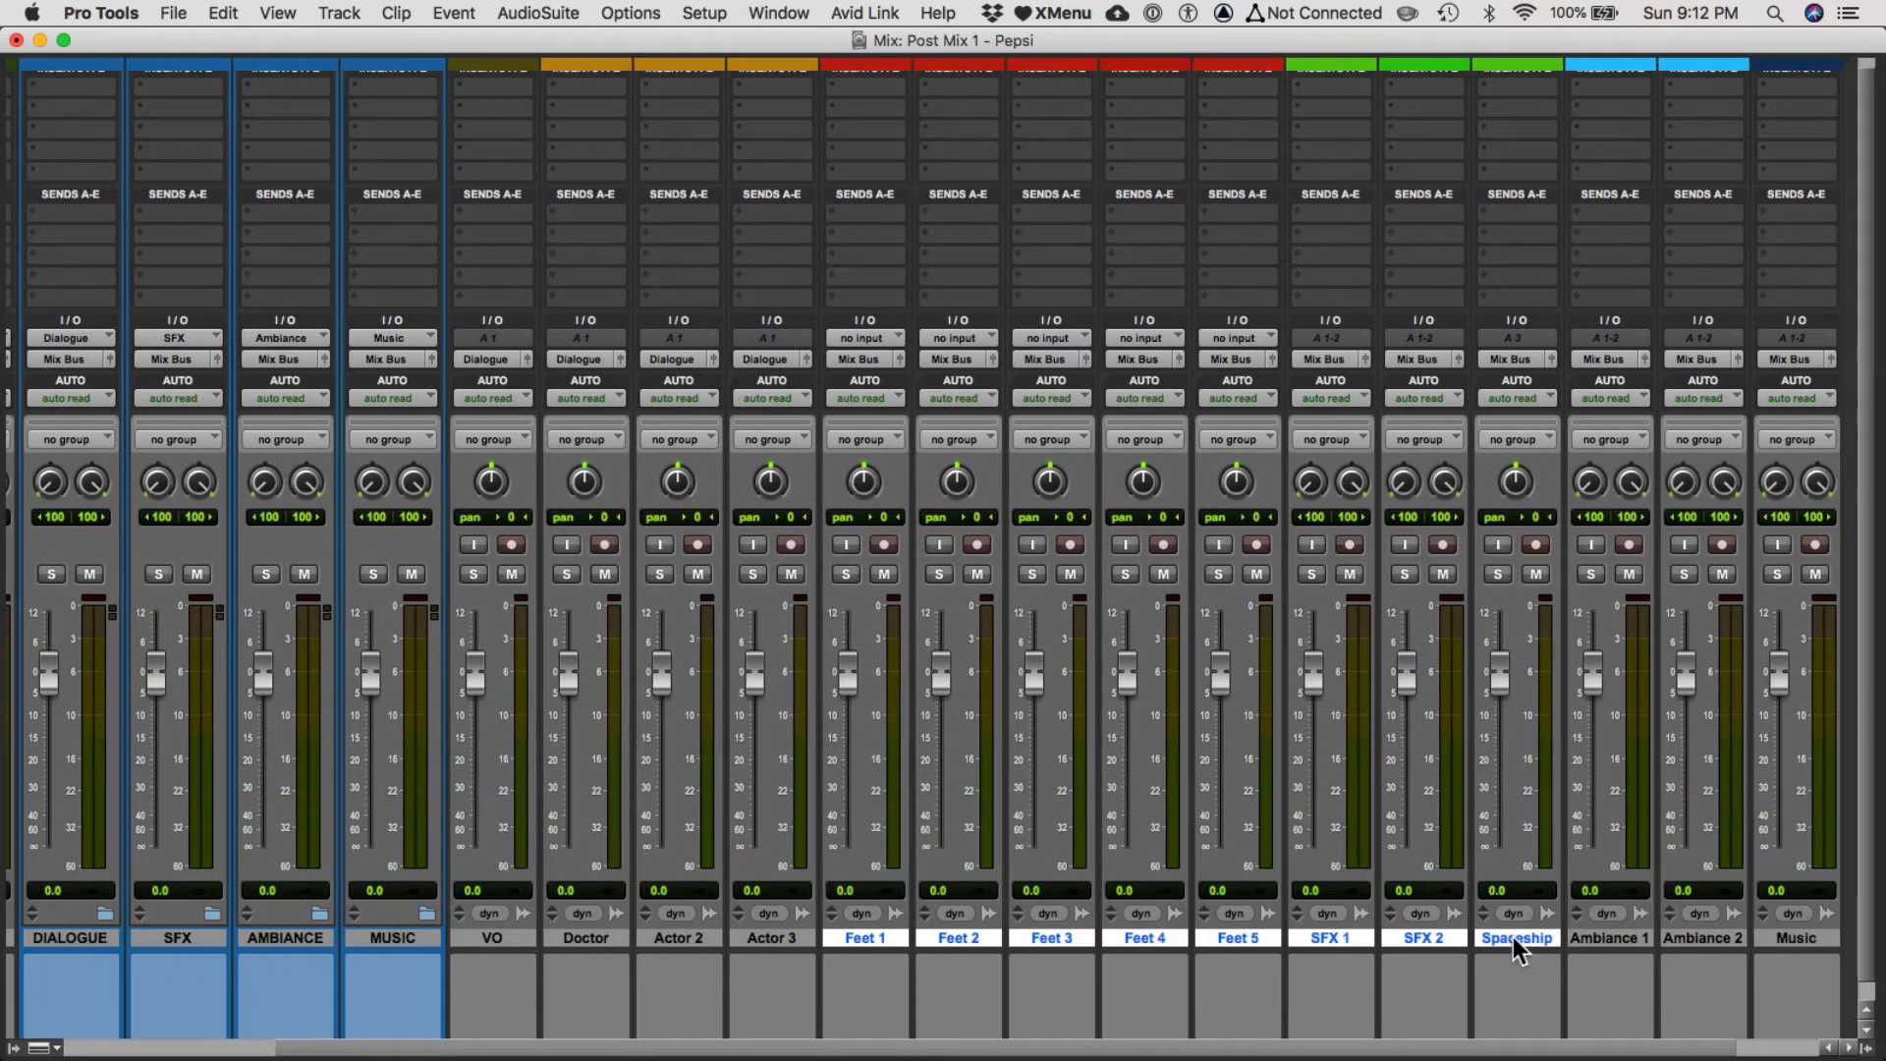
{"action": "left_click", "coordinate": [889, 937]}
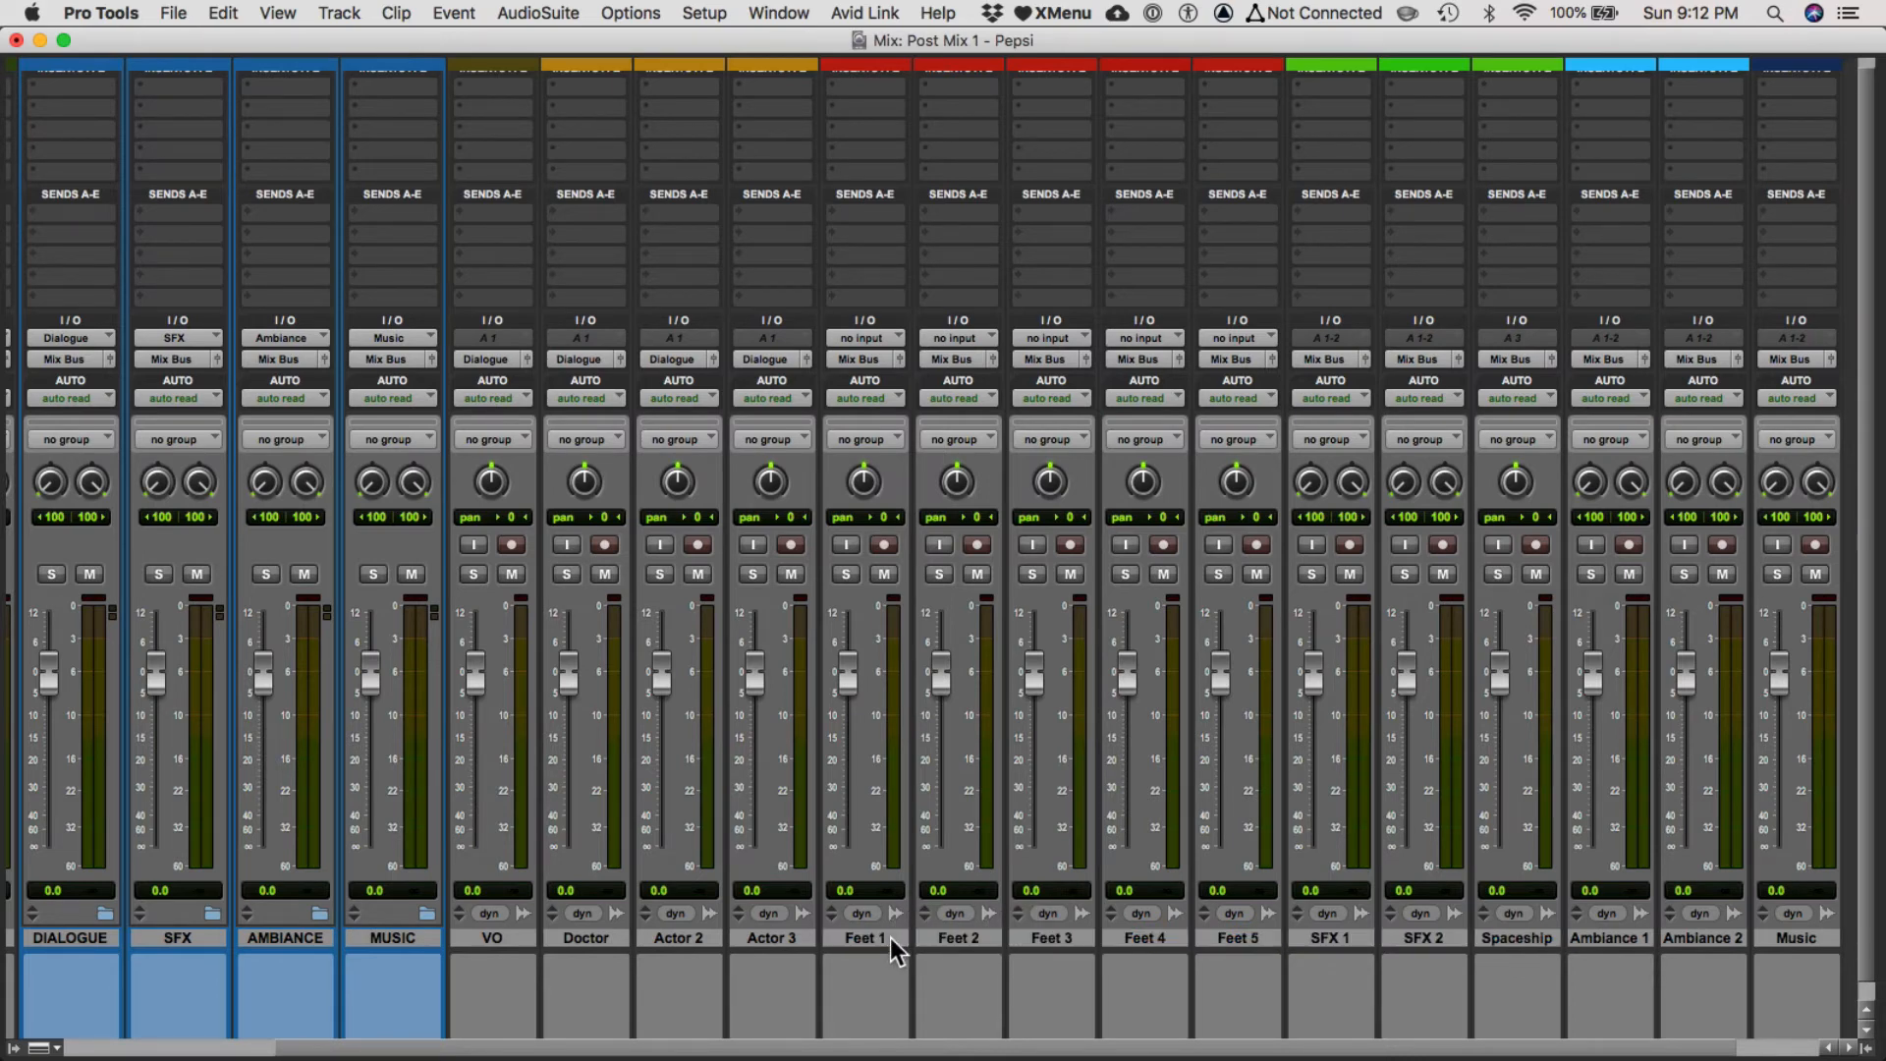
{"action": "left_click", "coordinate": [1517, 939], "text": "shift"}
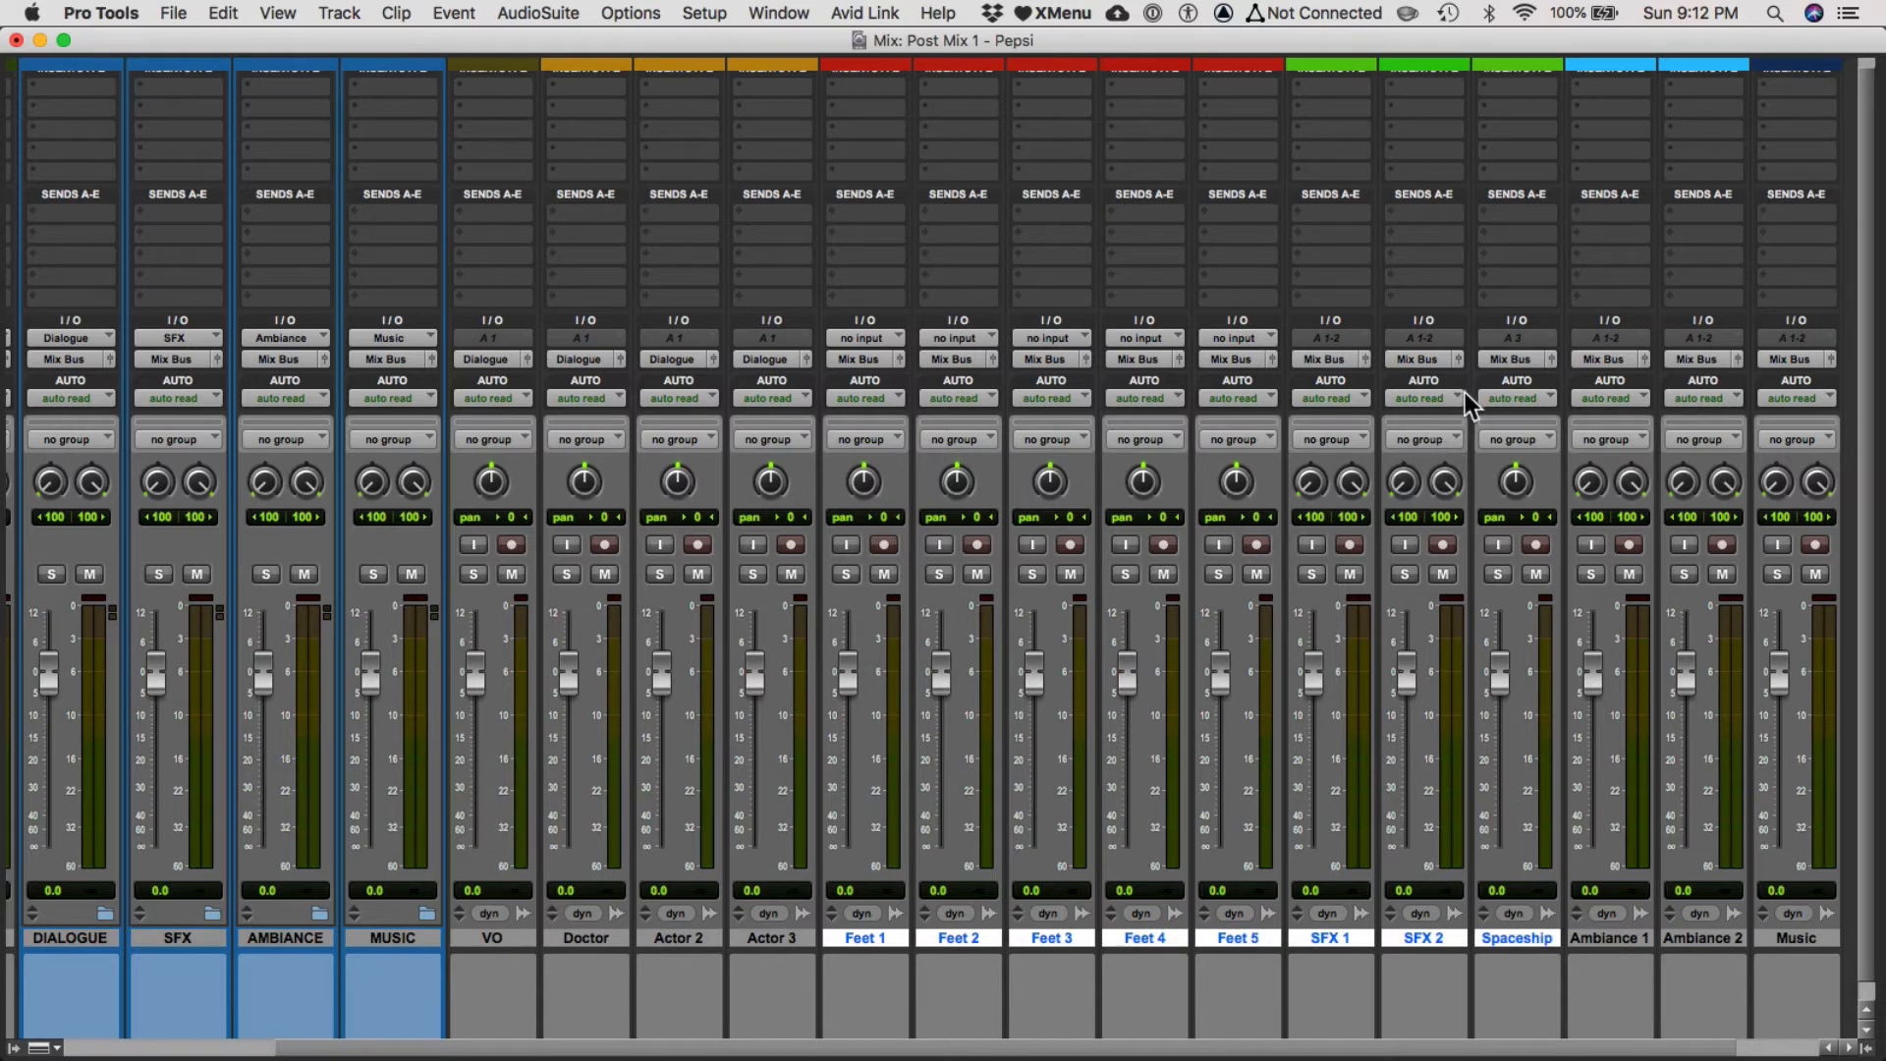
{"action": "left_click", "coordinate": [1515, 359]}
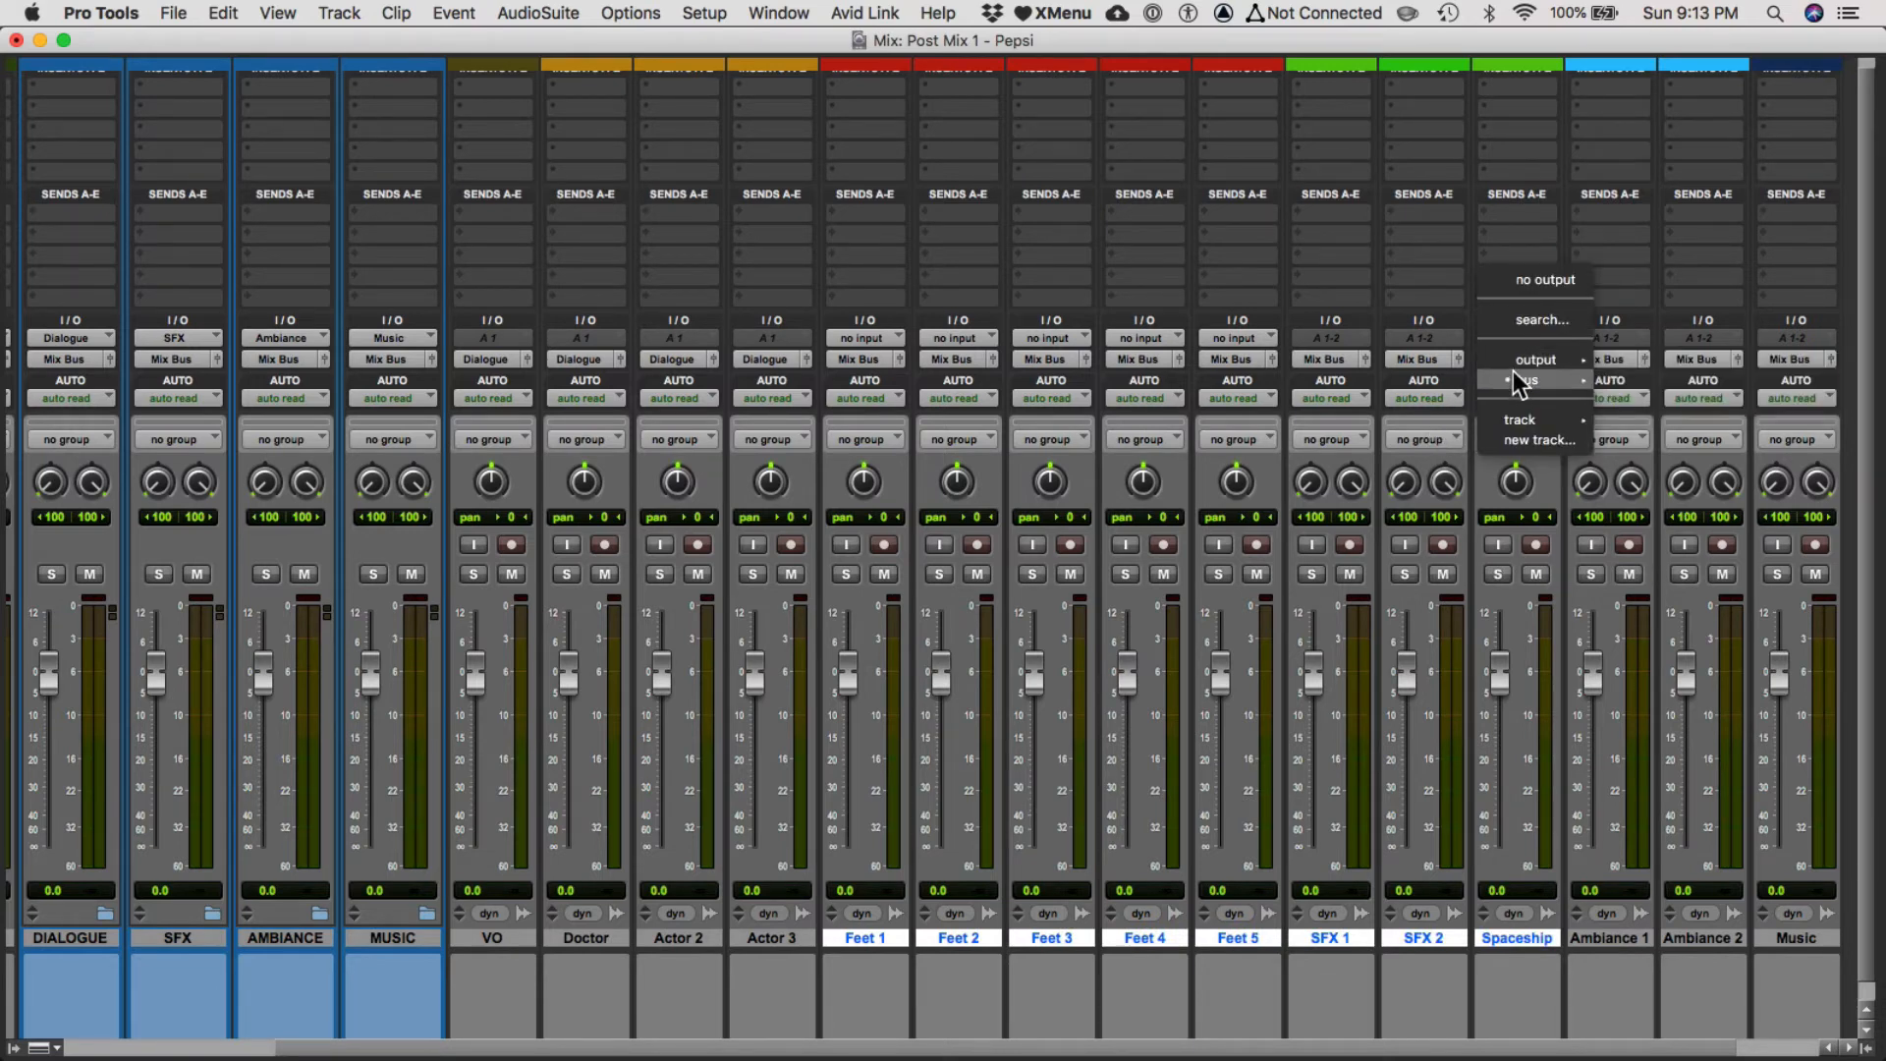
{"action": "mouse_move", "coordinate": [1512, 375]}
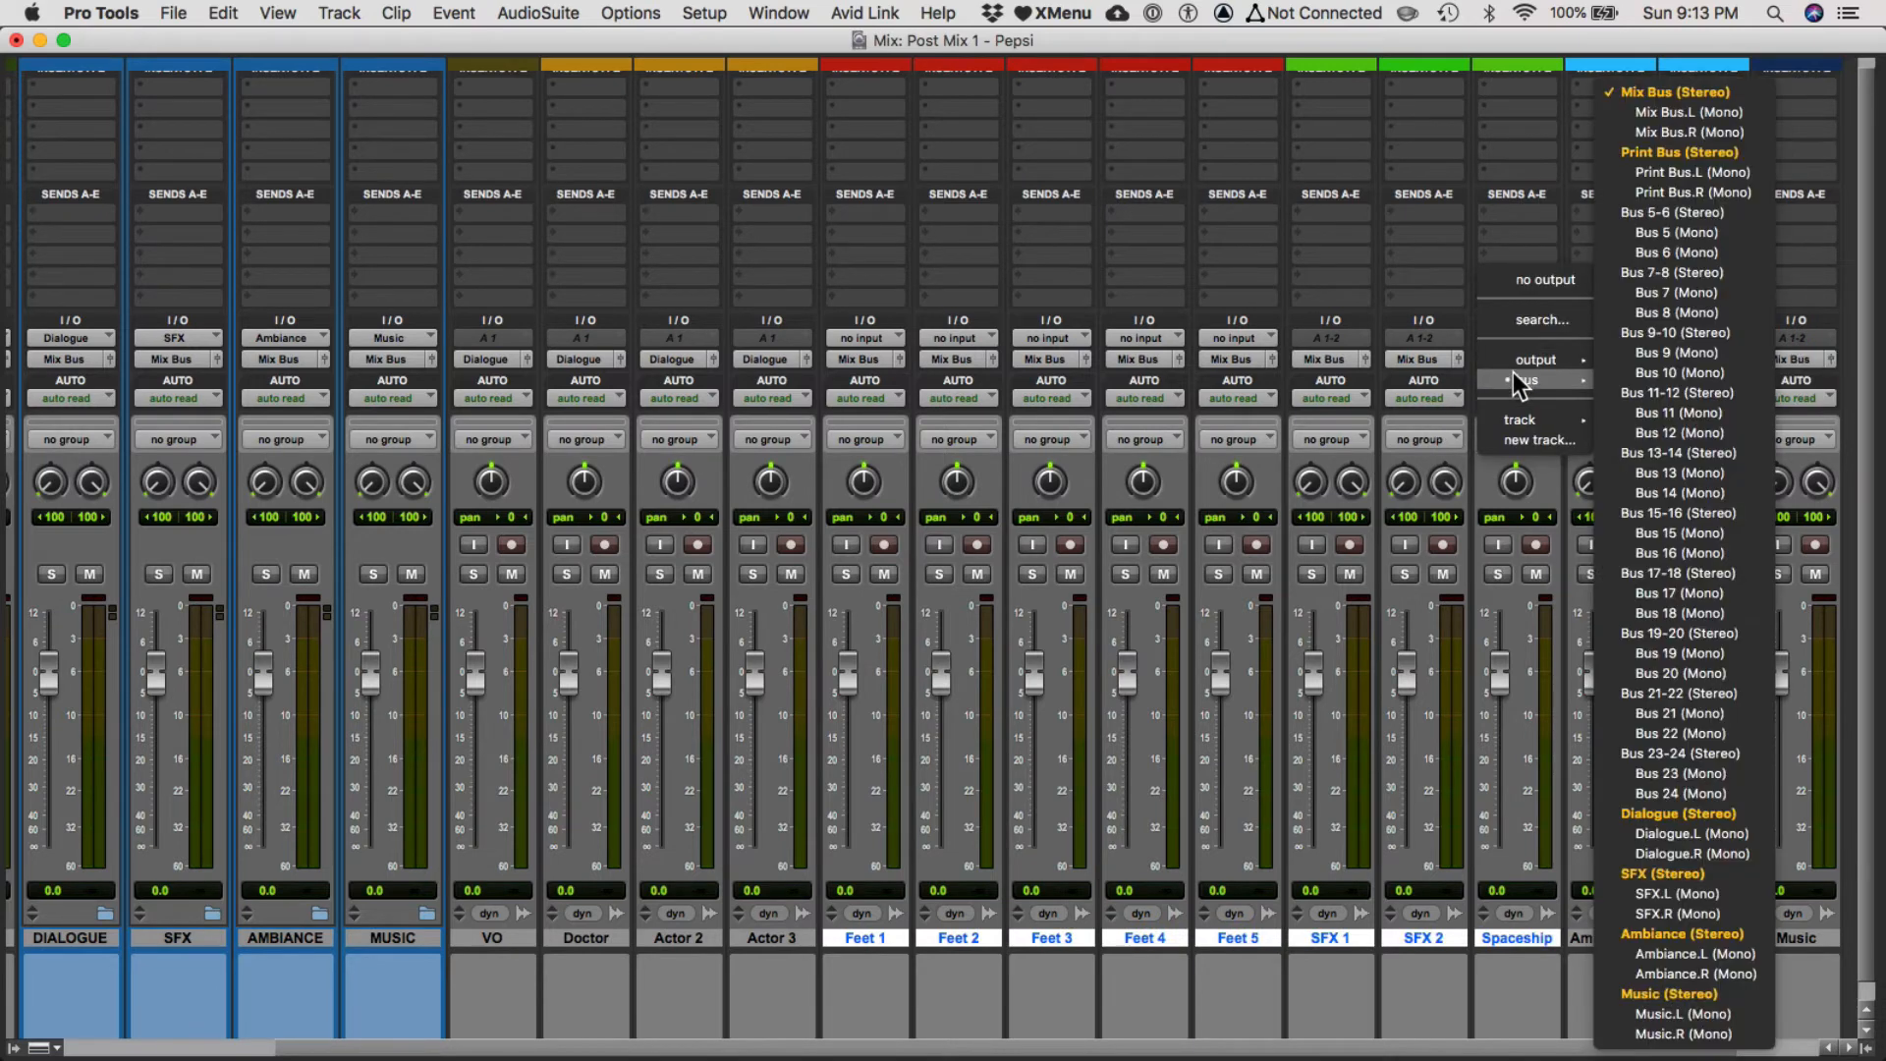
{"action": "left_click", "coordinate": [1719, 878]}
Route the Ambiance 1 and Ambiance 2 tracks' outputs to the Ambiance stereo bus.
{"action": "left_click", "coordinate": [1618, 938]}
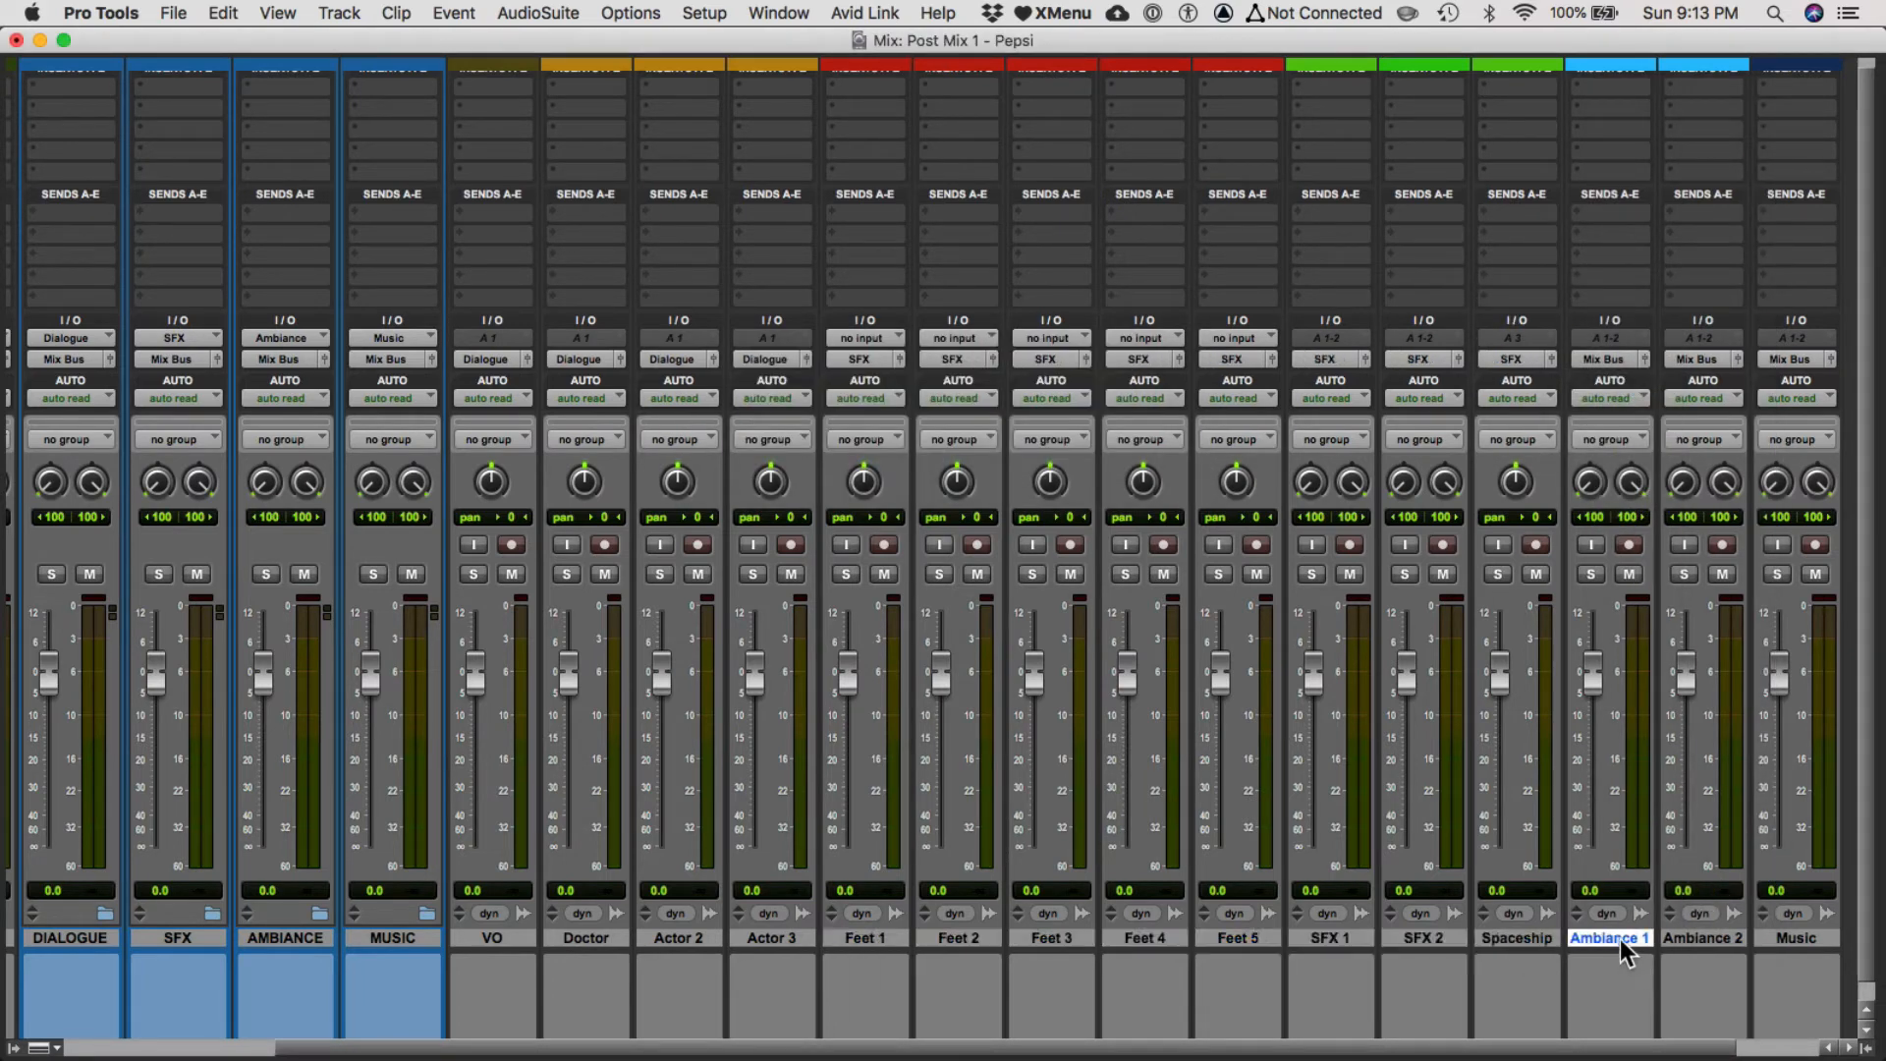
{"action": "left_click", "coordinate": [1603, 356]}
{"action": "mouse_move", "coordinate": [1601, 375]}
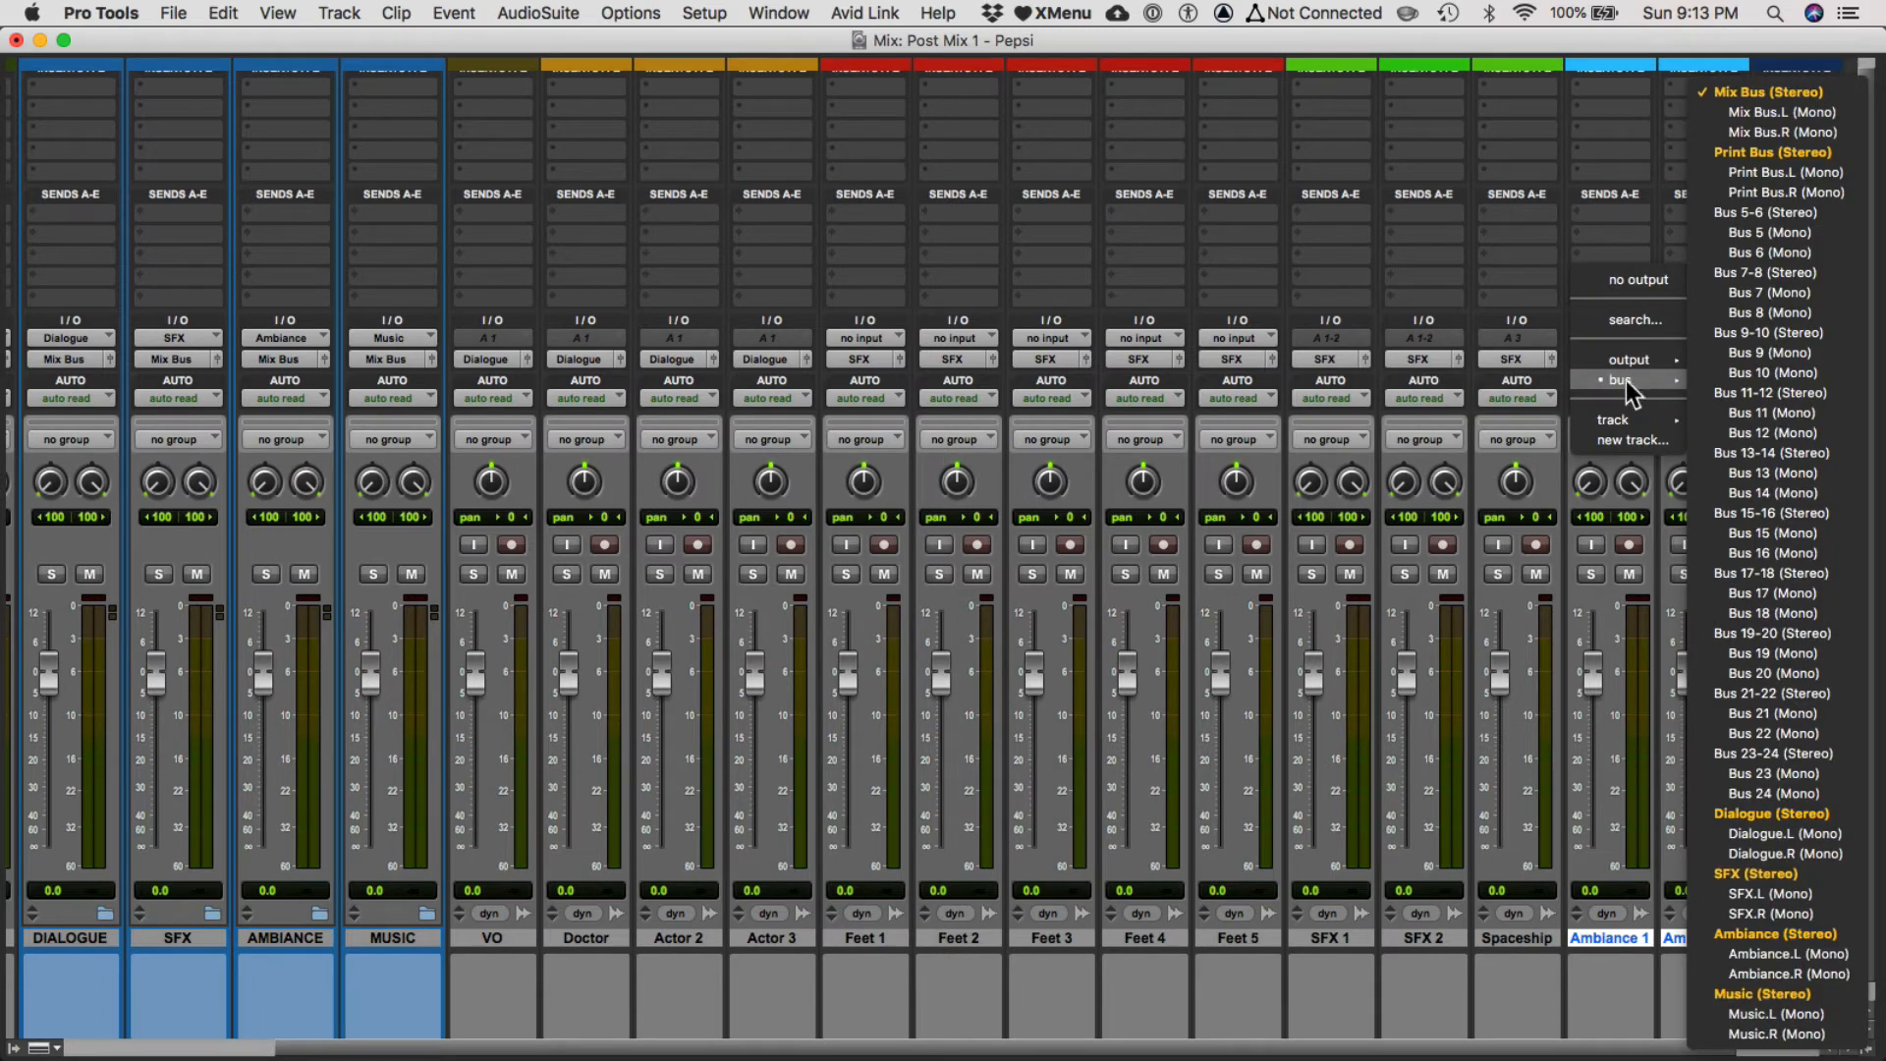
{"action": "left_click", "coordinate": [1770, 935]}
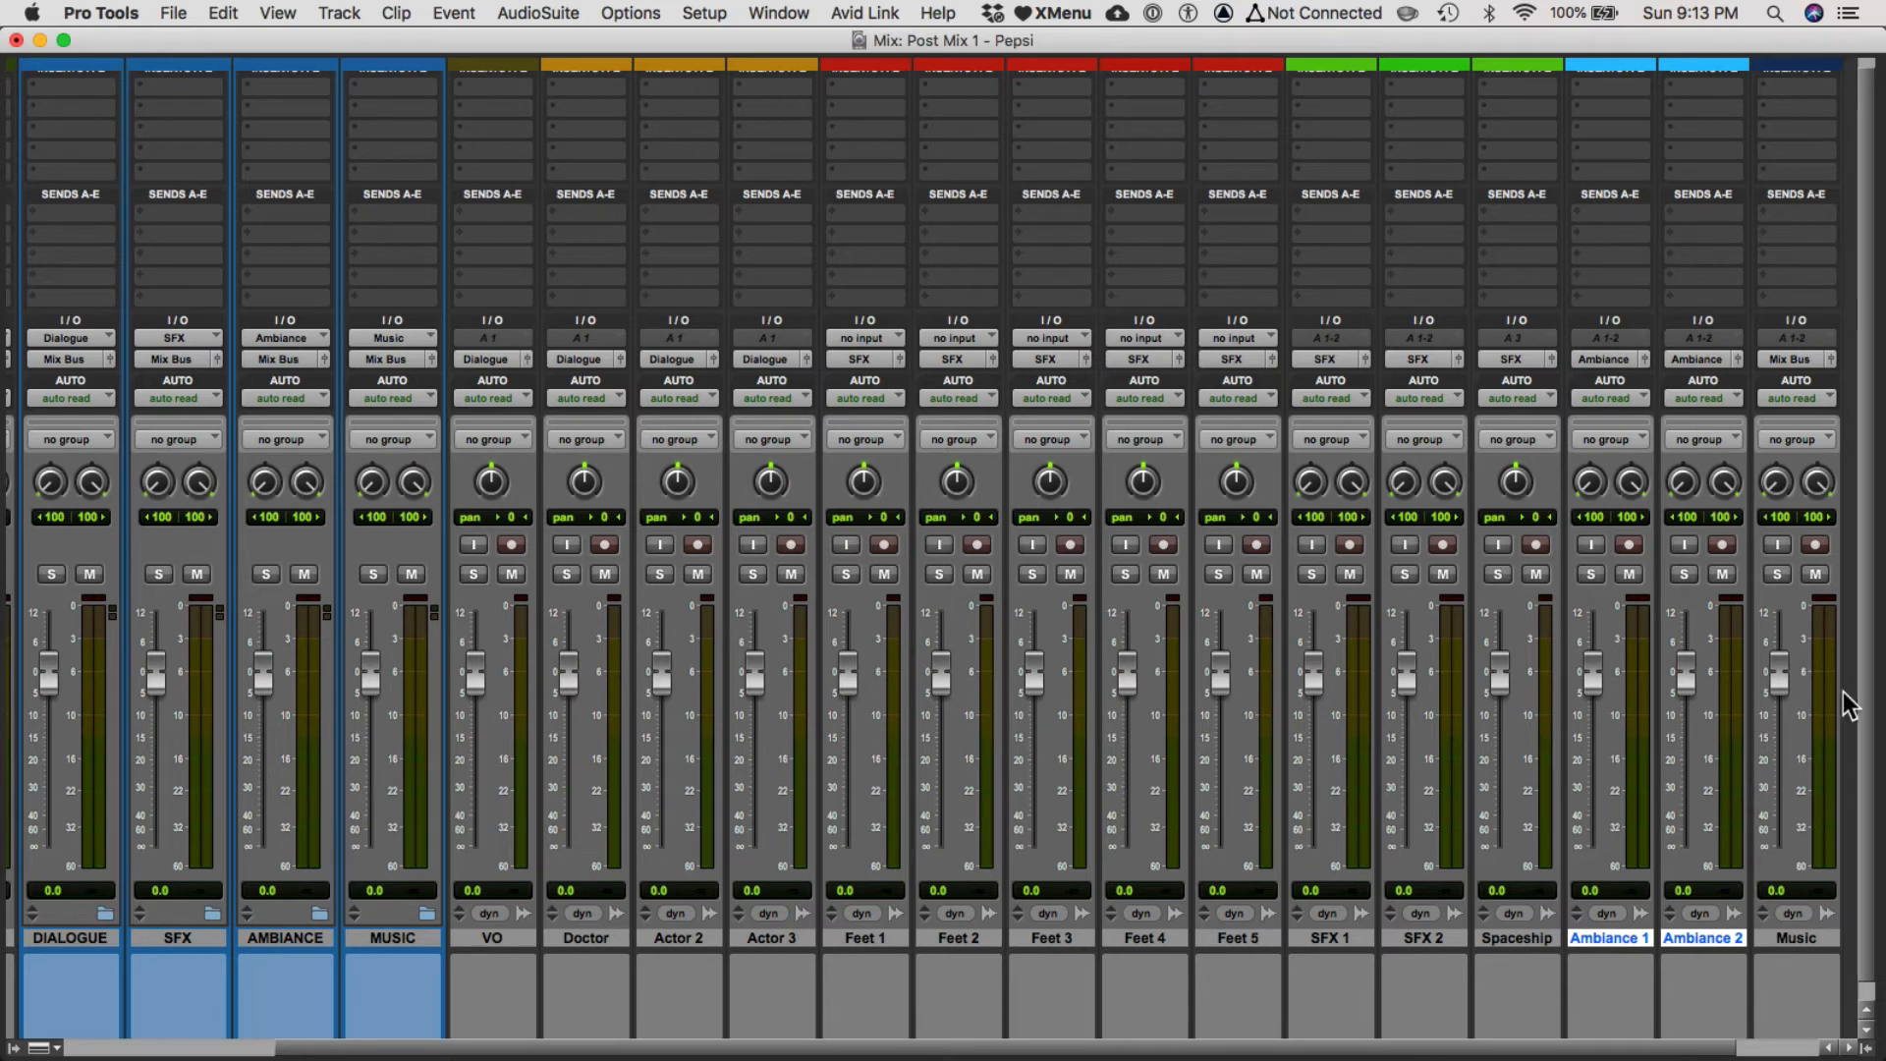
Route the Music track's output to the Music stereo bus.
{"action": "left_click", "coordinate": [1812, 362]}
{"action": "mouse_move", "coordinate": [1706, 377]}
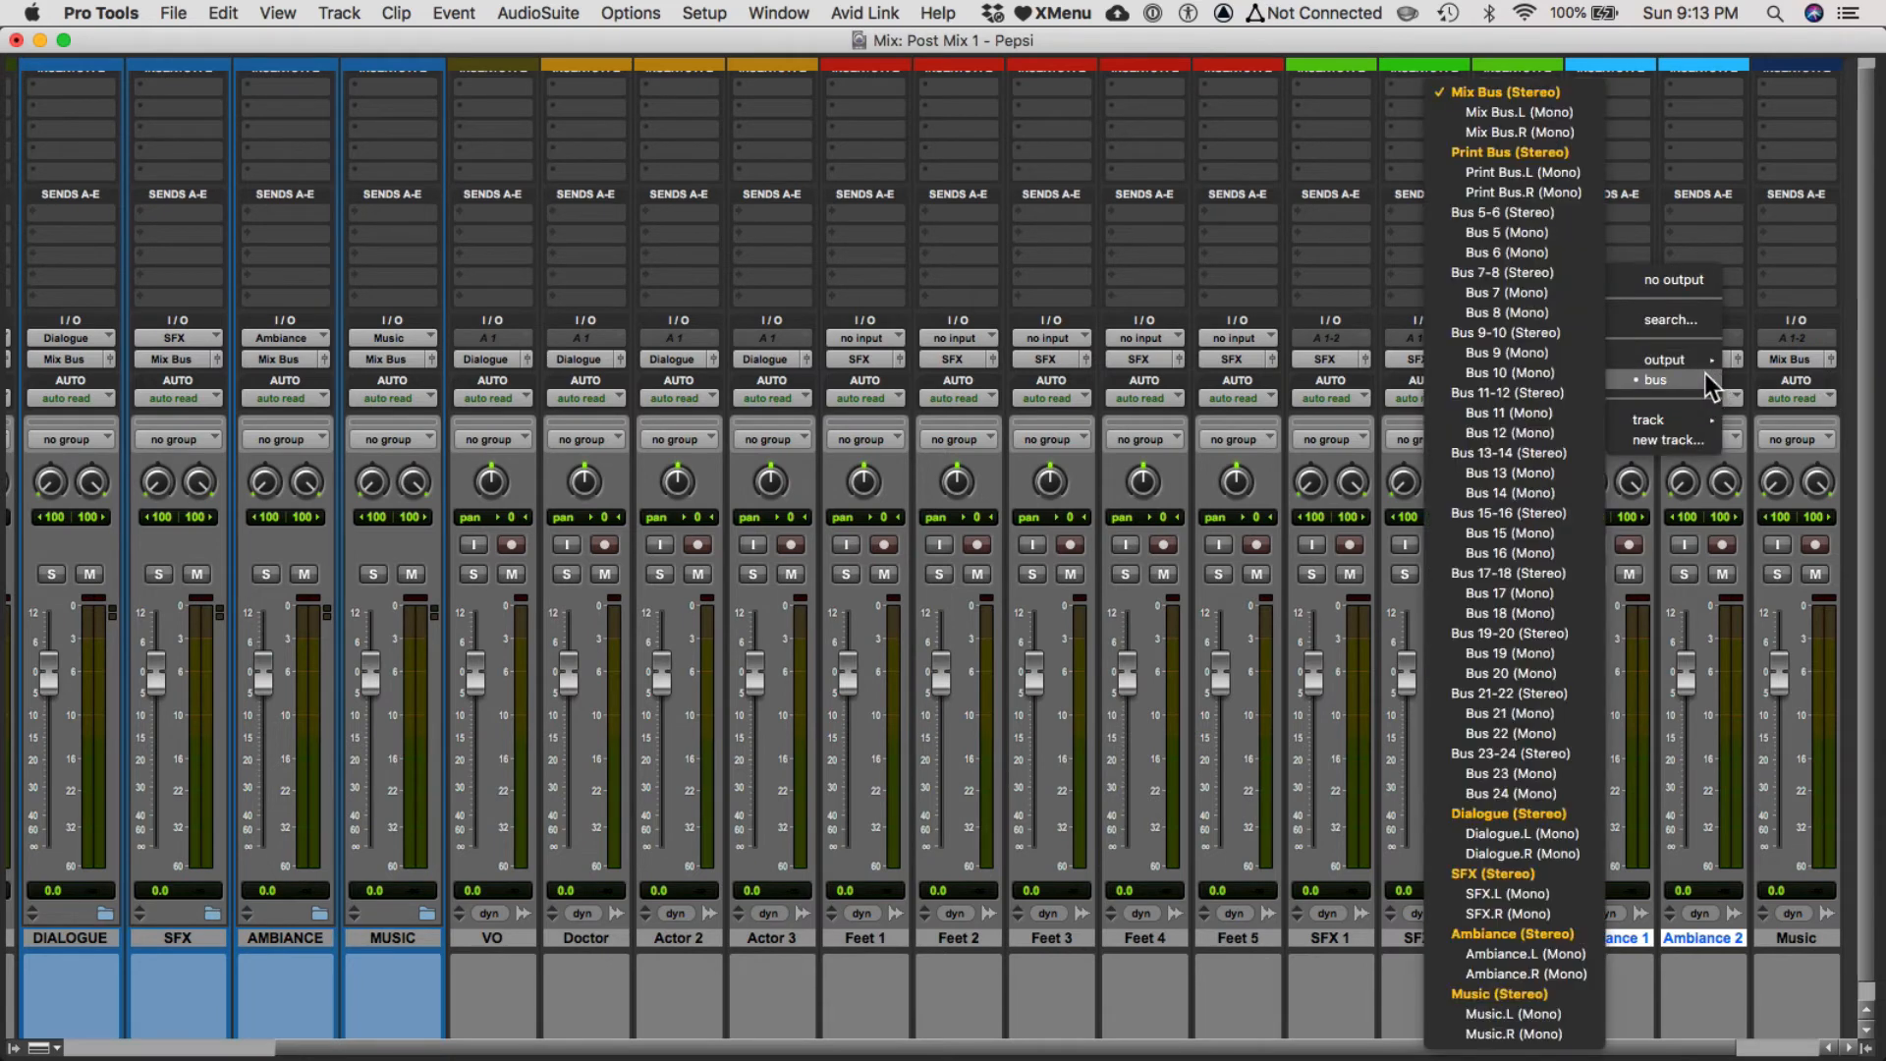
{"action": "left_click", "coordinate": [1506, 994]}
Move the VO, Doctor, Actor 2 and Actor 3 tracks into the DIALOGUE folder track.
{"action": "scroll", "coordinate": [1524, 916], "scroll_direction": "down", "scroll_amount": 1}
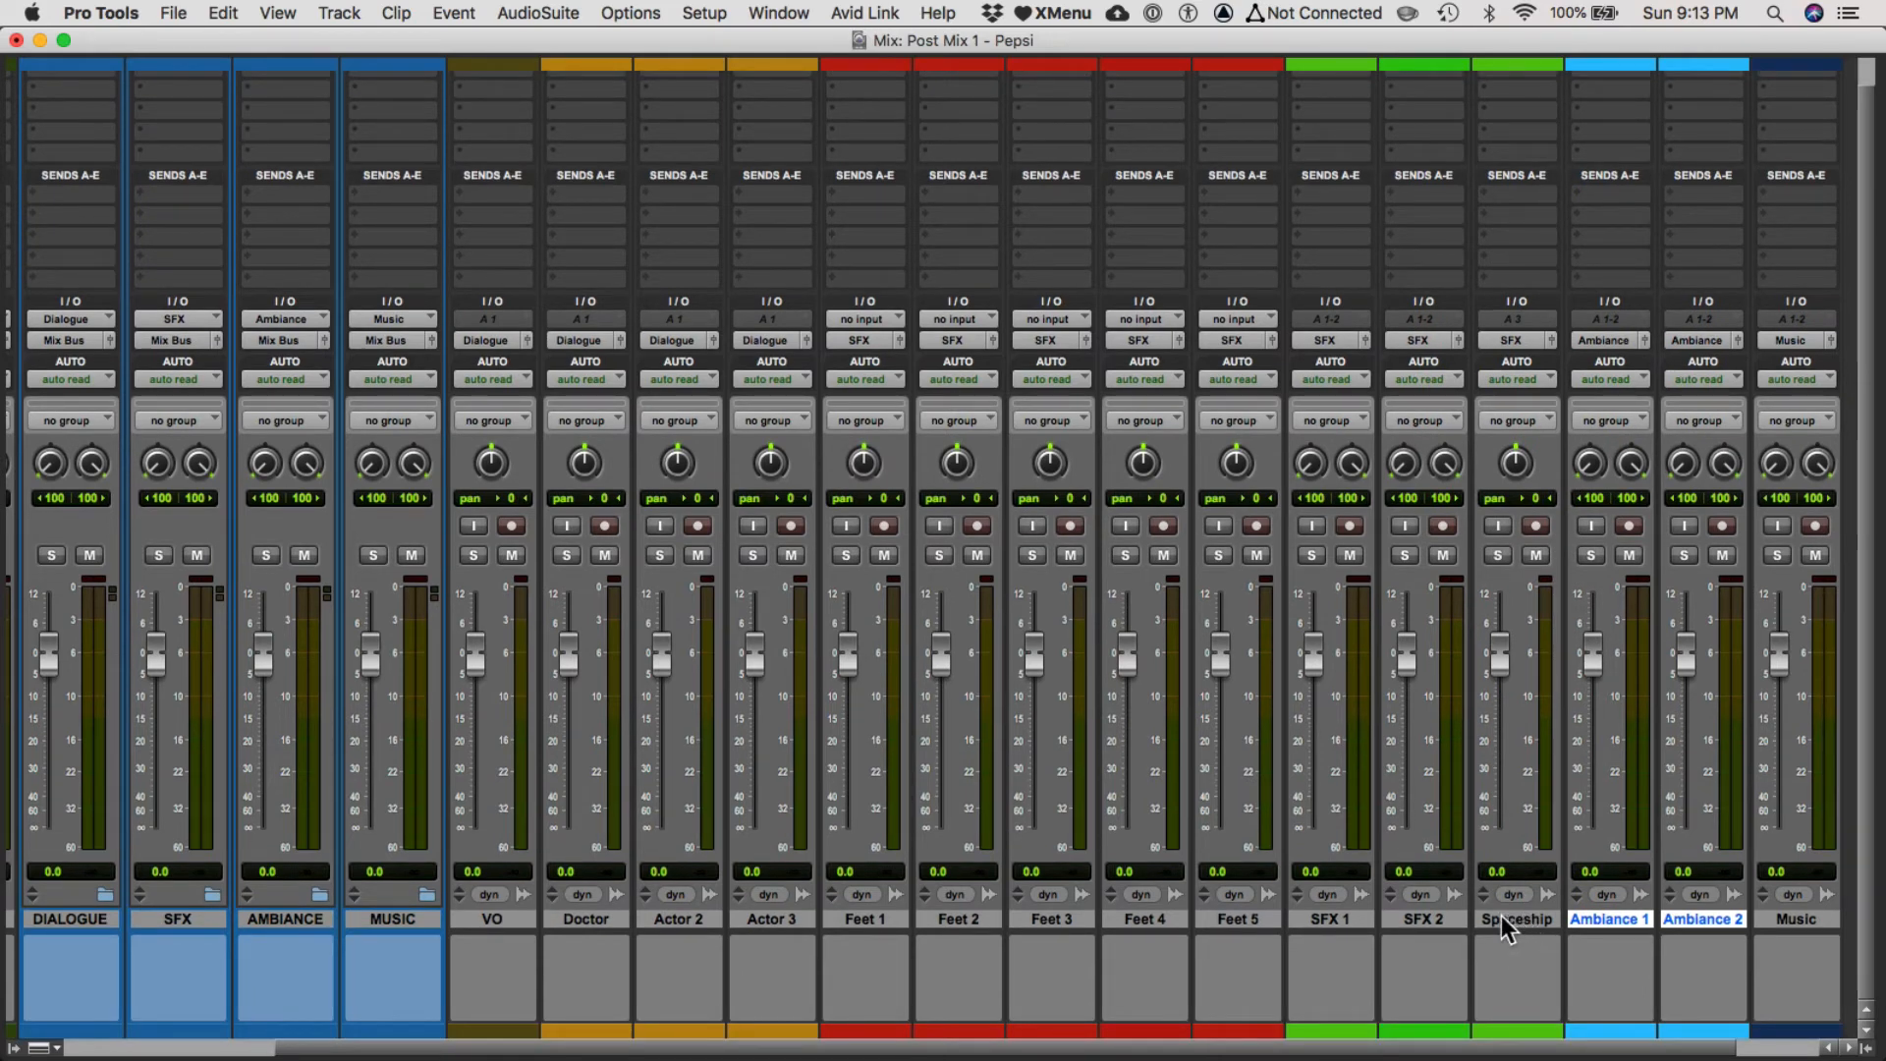
{"action": "left_click", "coordinate": [501, 918]}
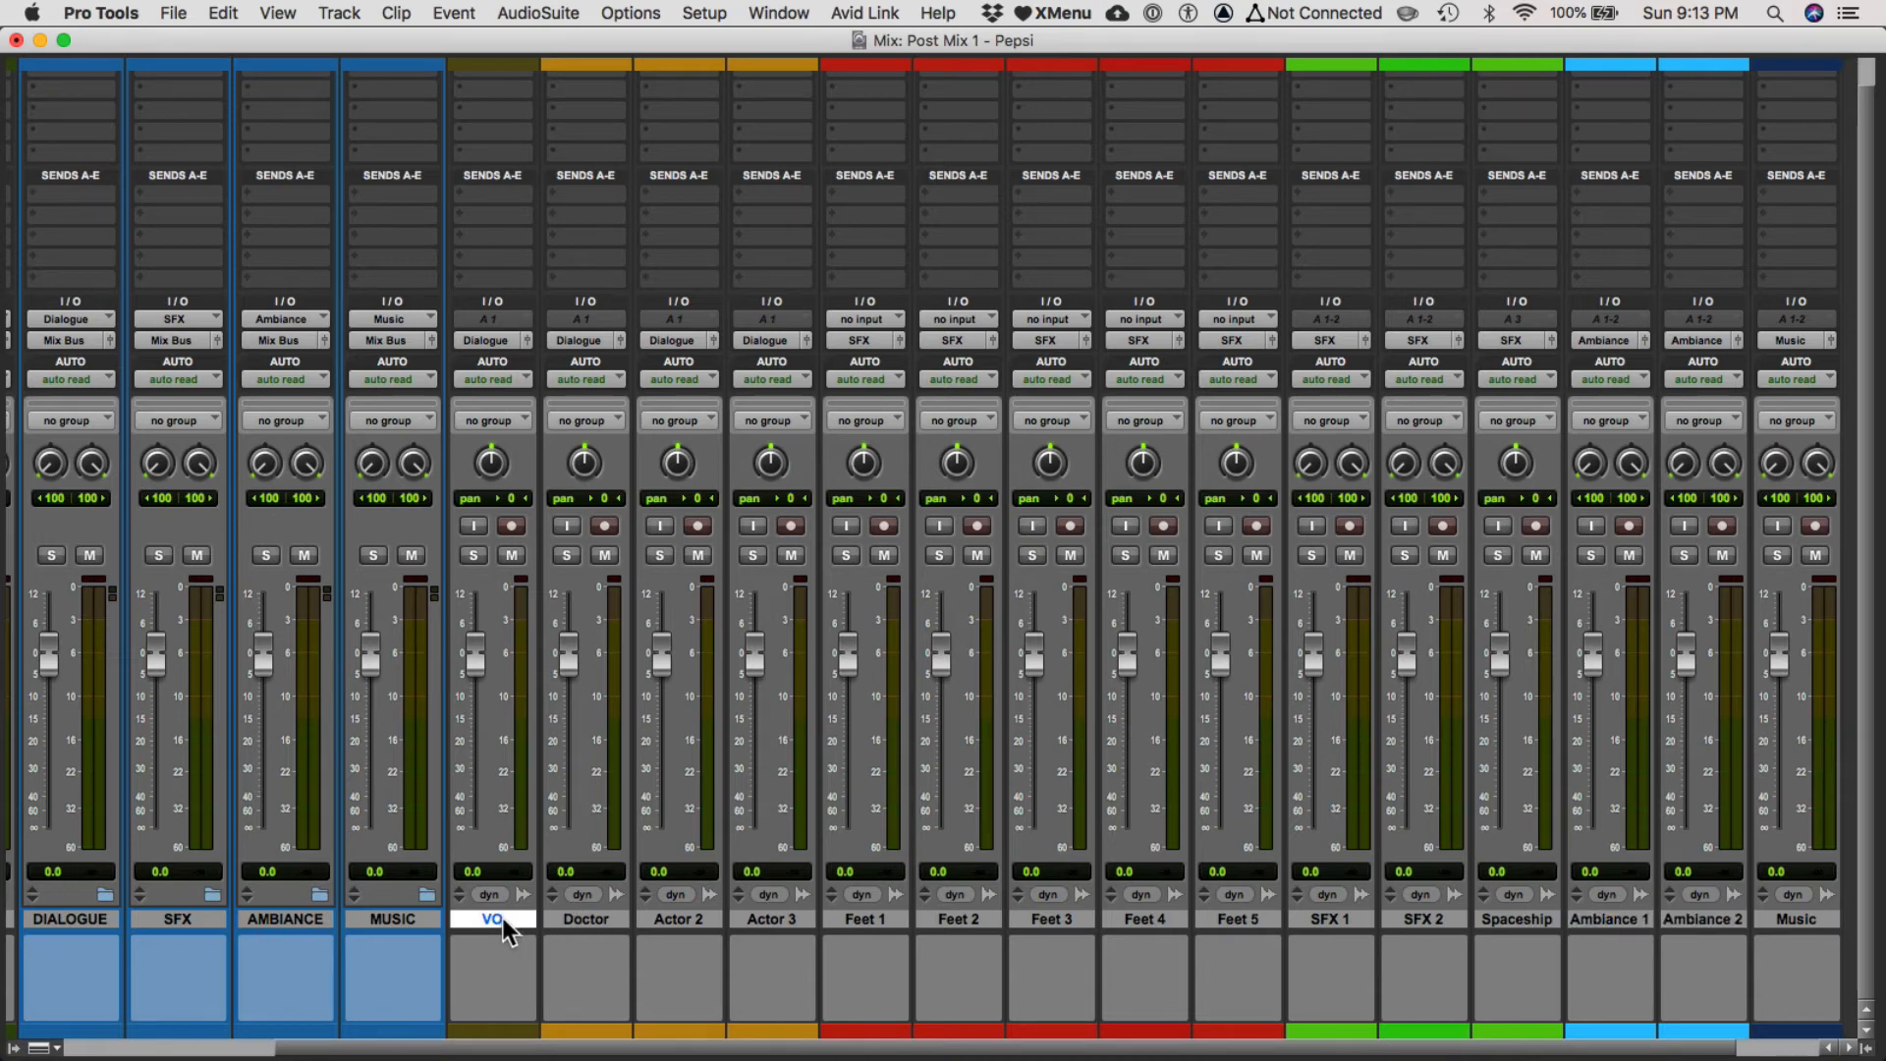
{"action": "key", "text": "super+equal"}
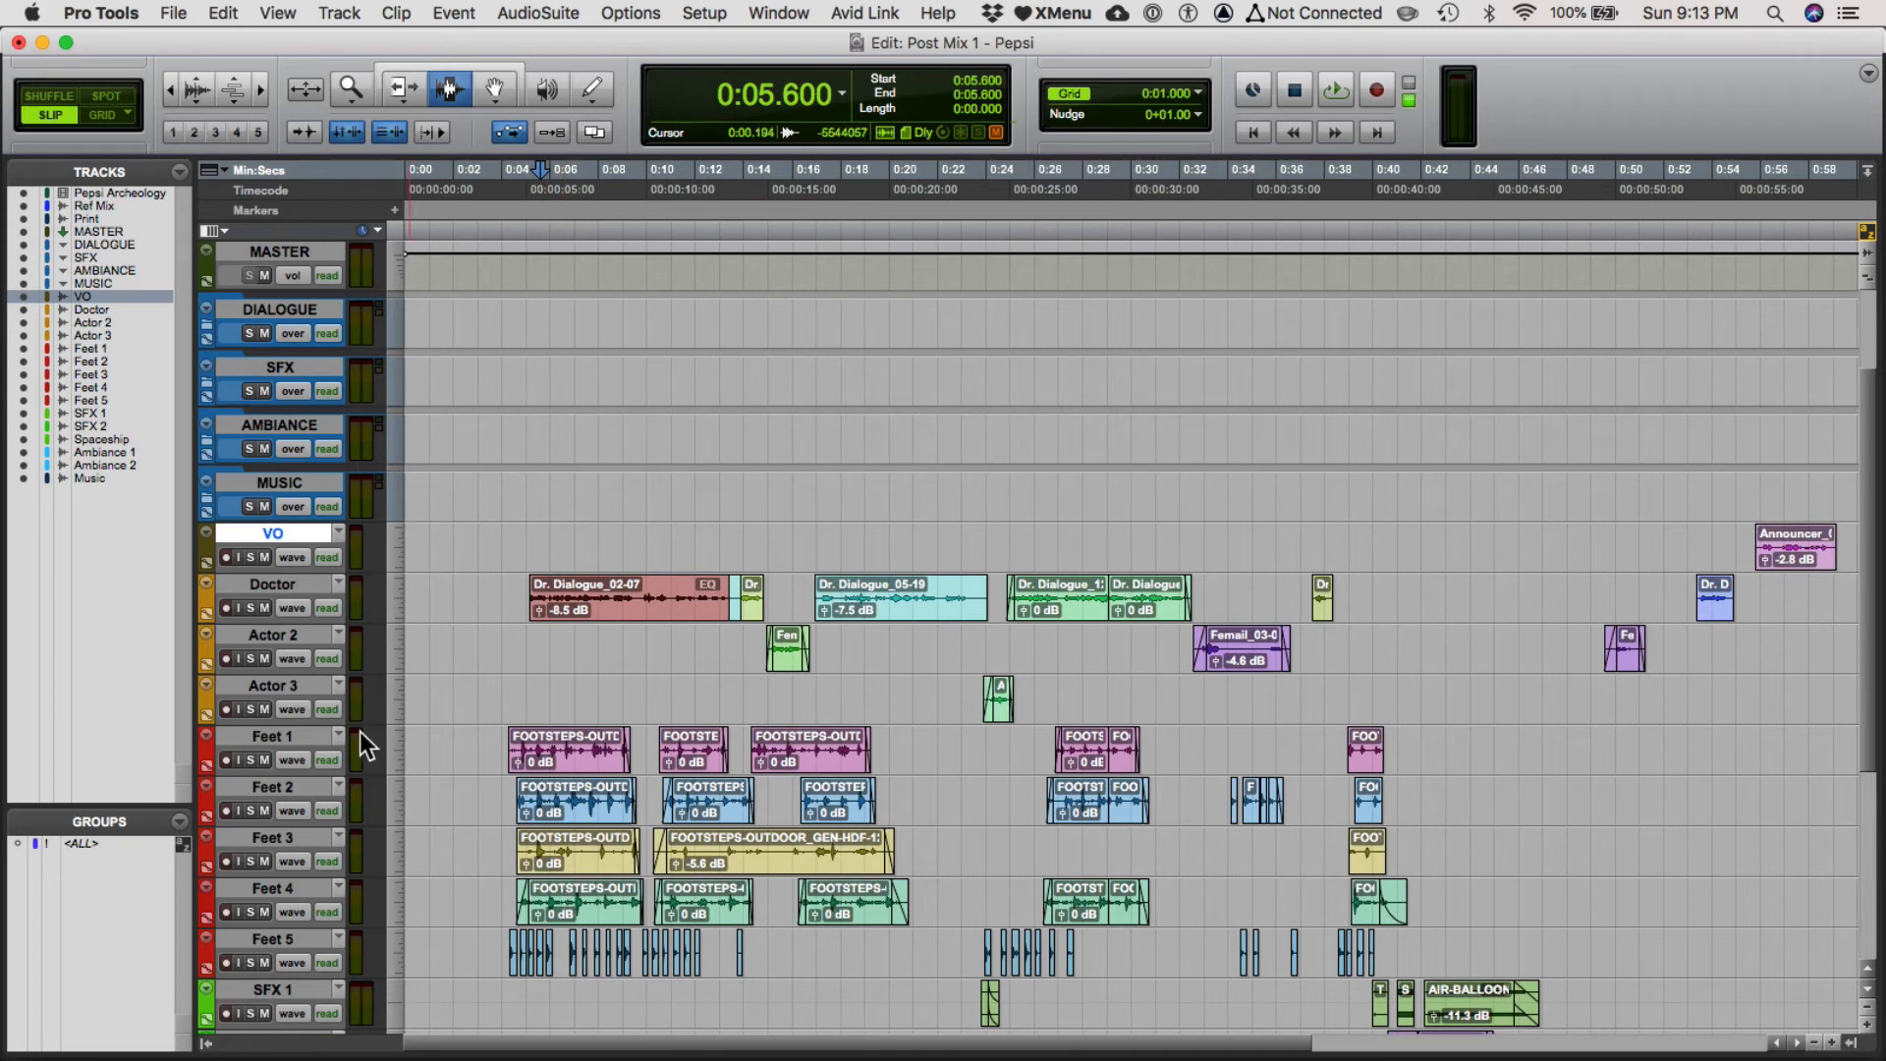
{"action": "left_click", "coordinate": [274, 685], "text": "shift"}
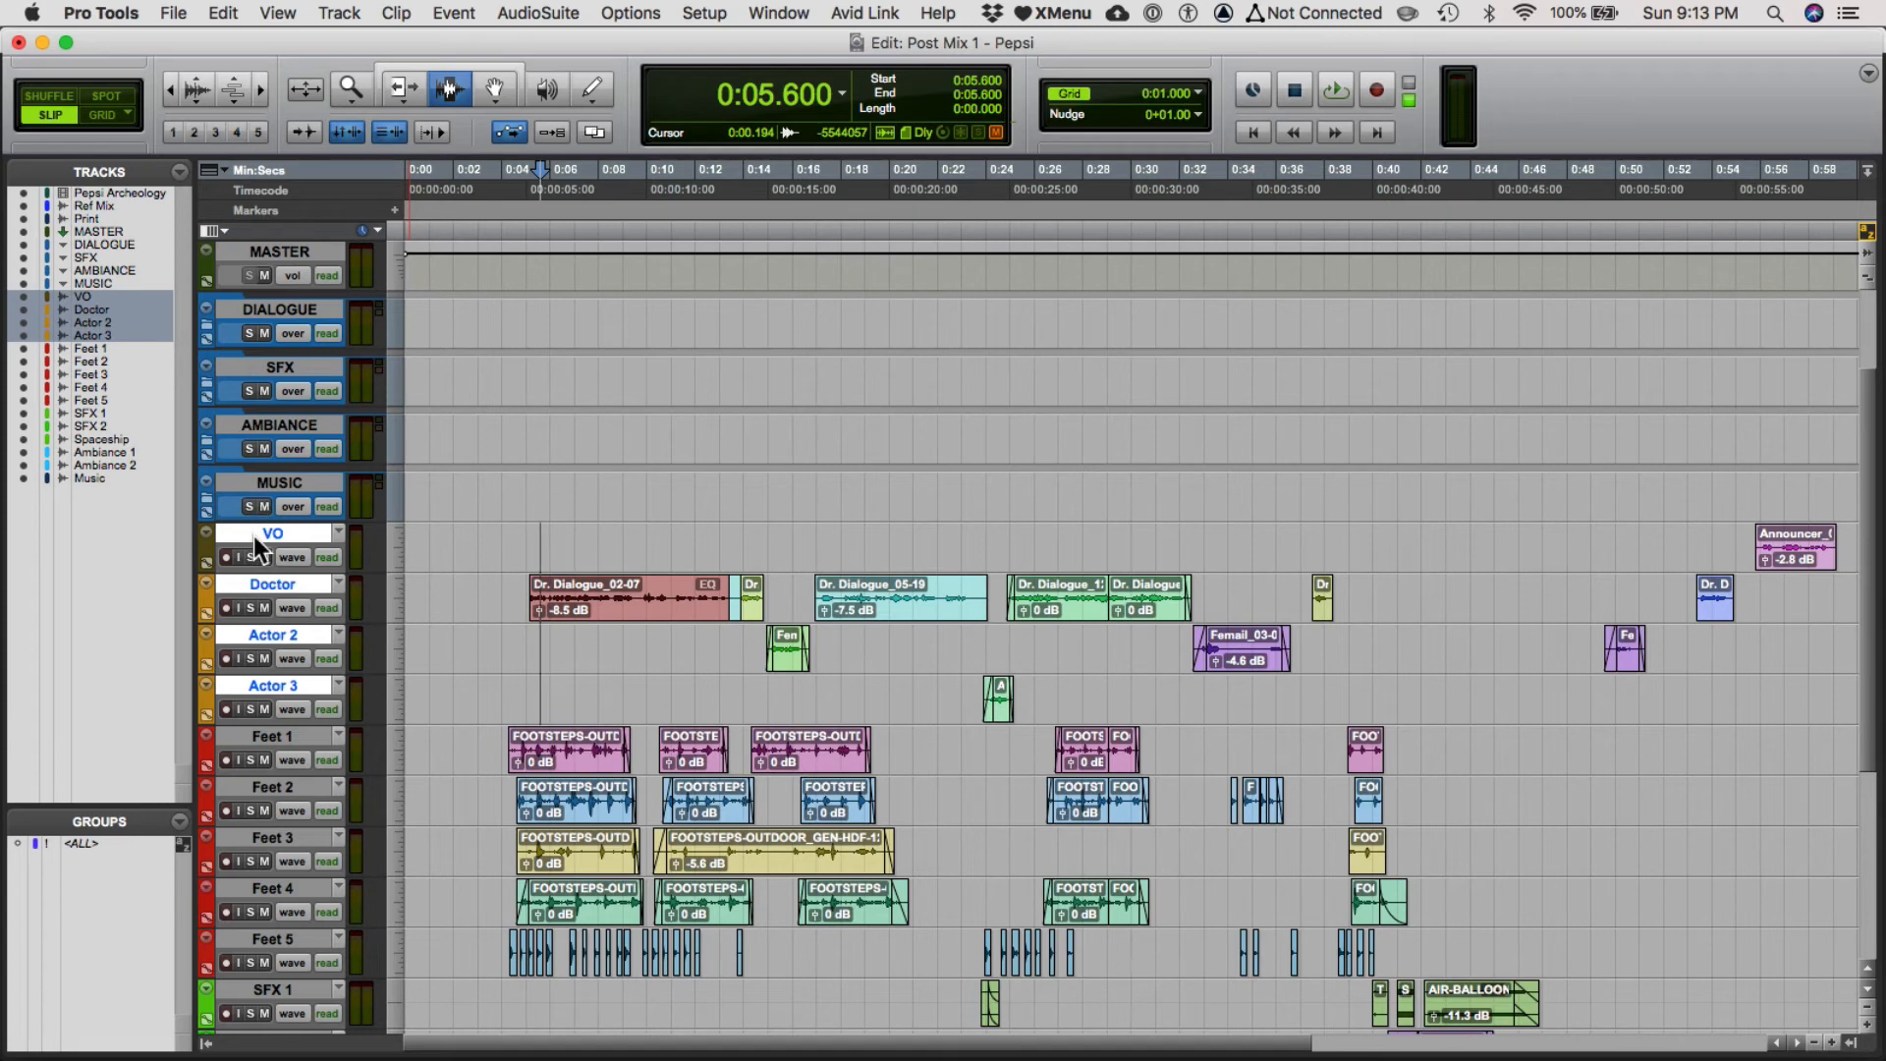
{"action": "left_click_drag", "start_coordinate": [253, 535], "coordinate": [324, 331]}
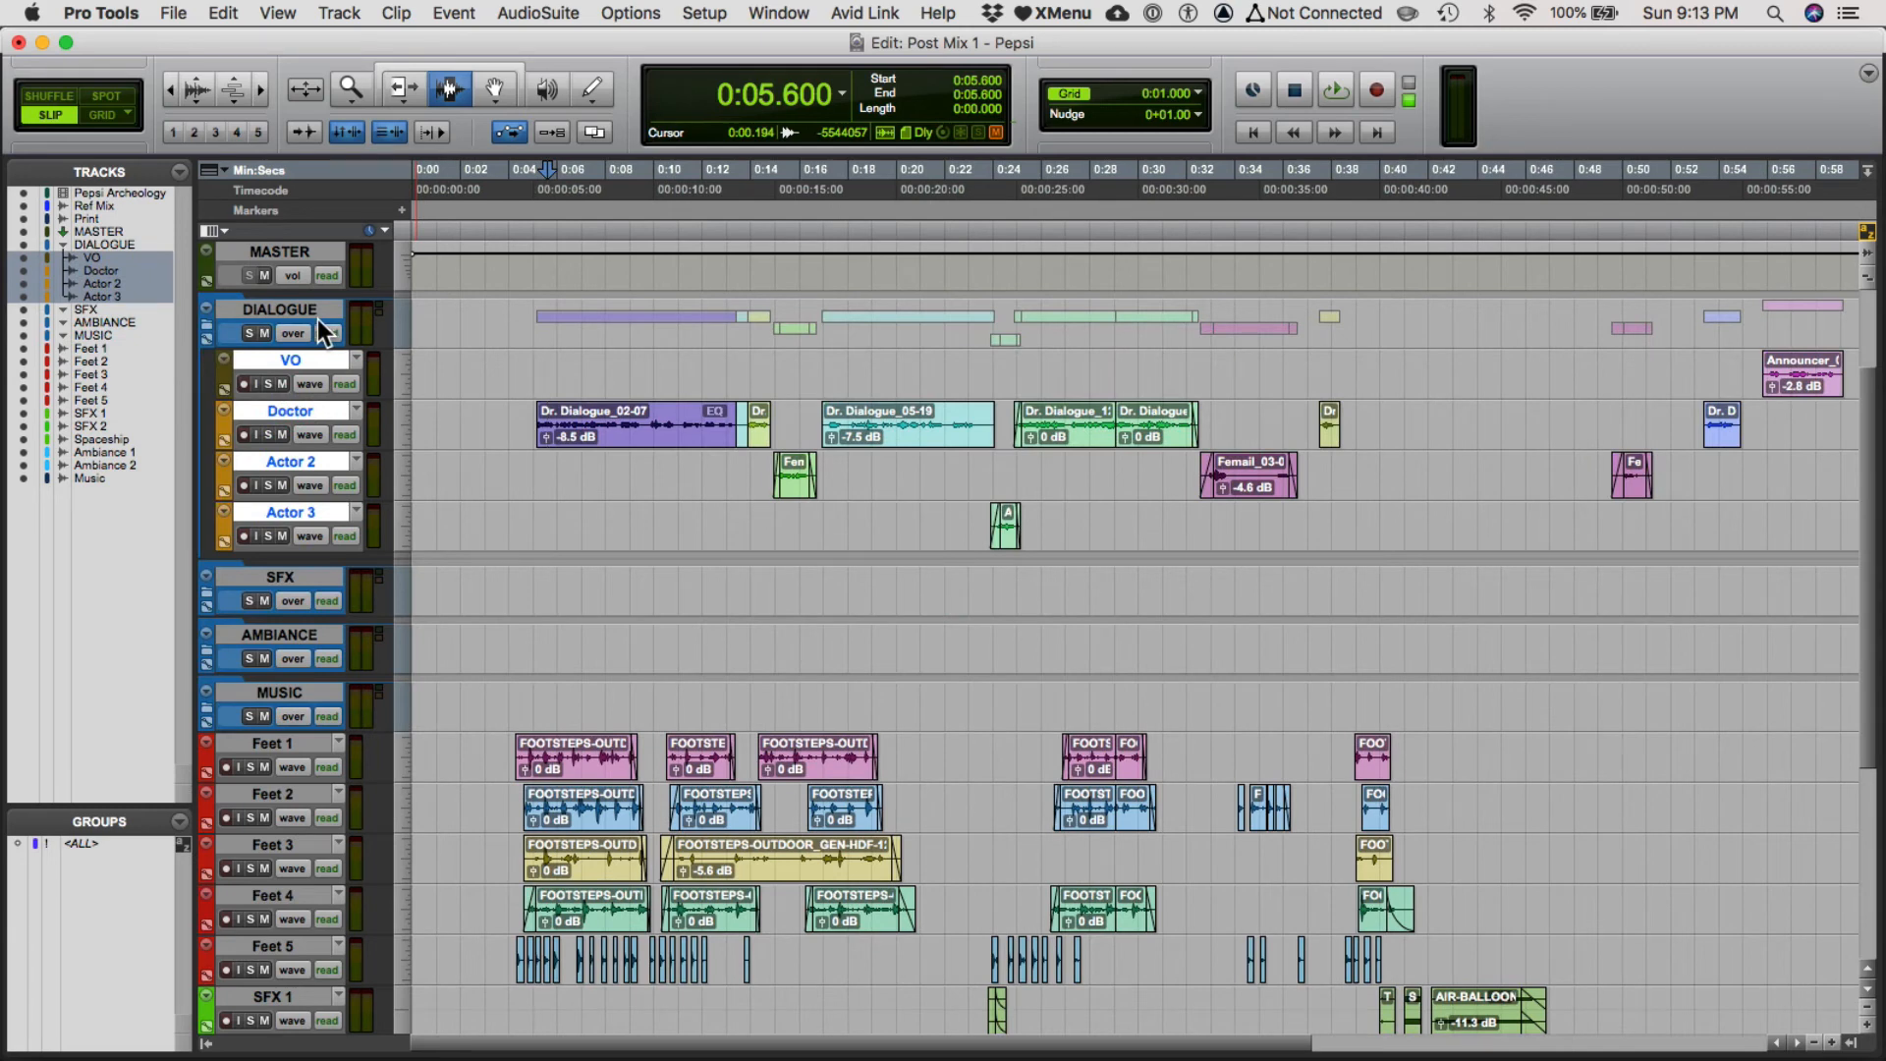
Collapse the DIALOGUE folder track to hide its member tracks.
{"action": "key", "text": "super+equal"}
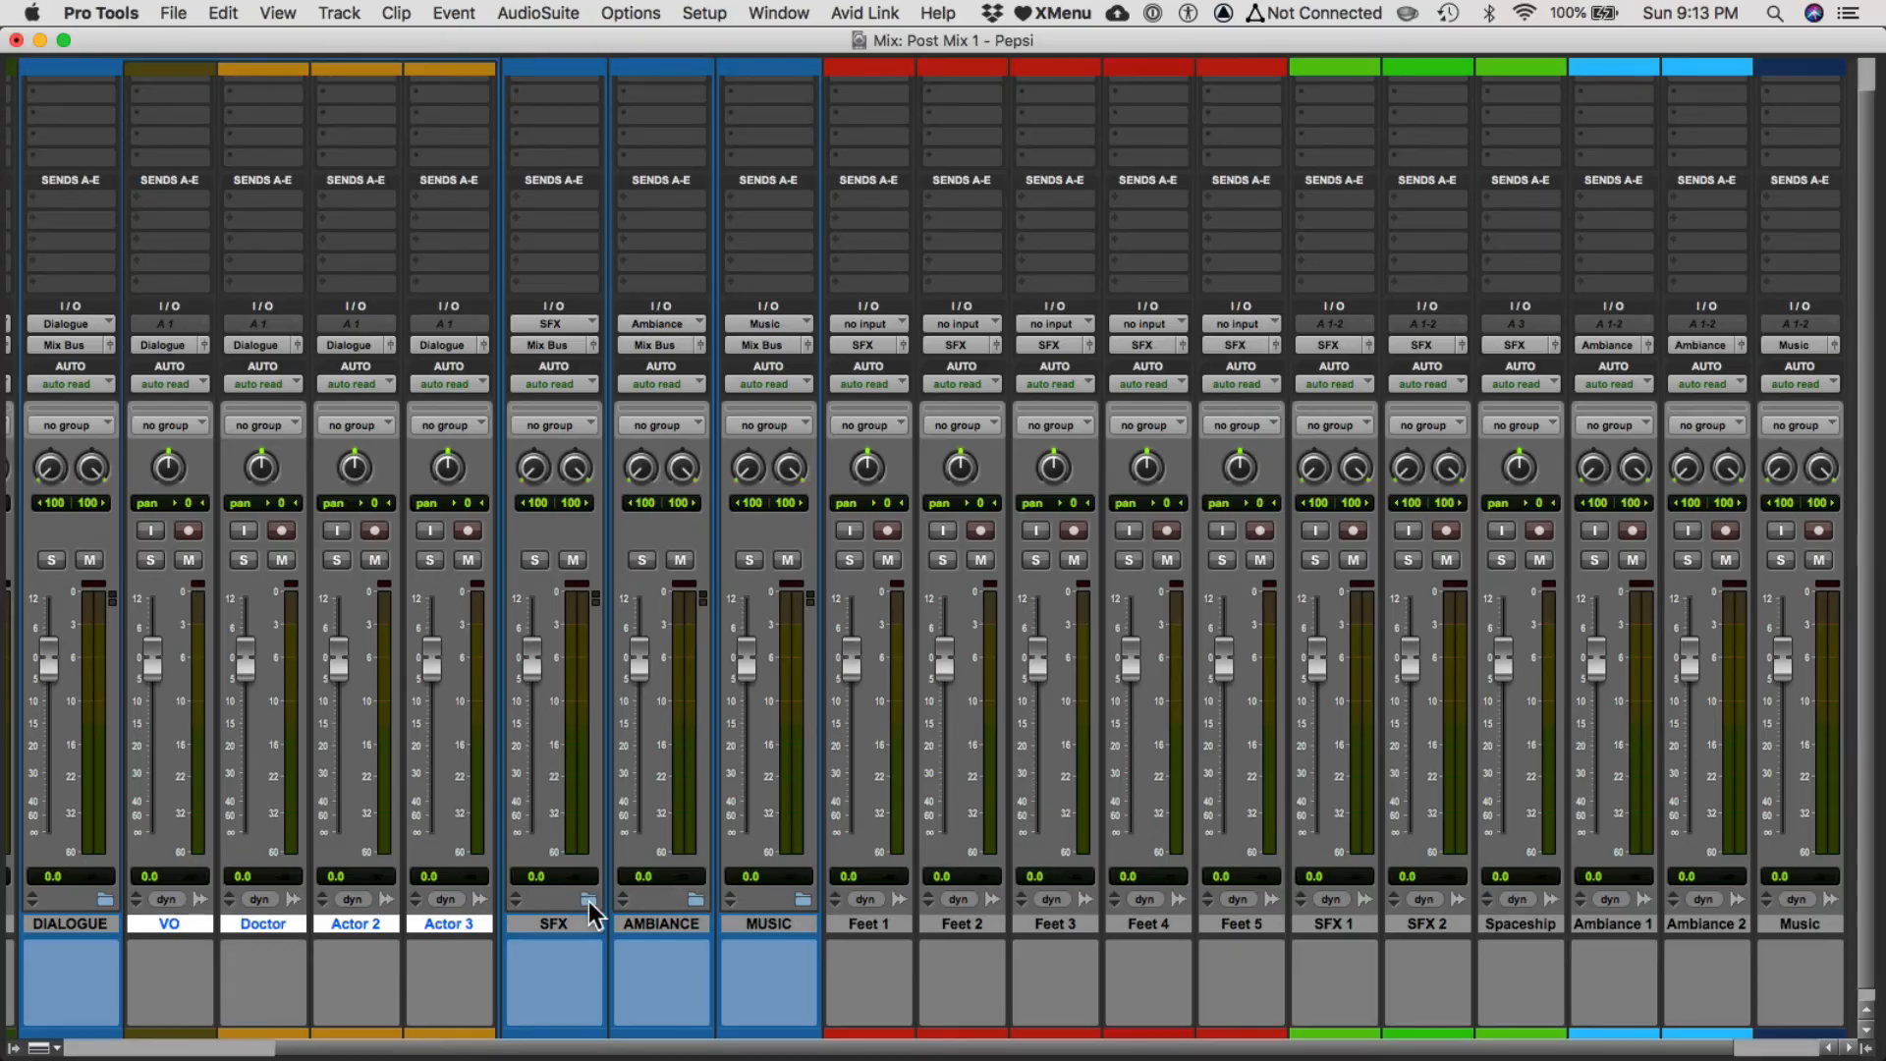
{"action": "key", "text": "super+equal"}
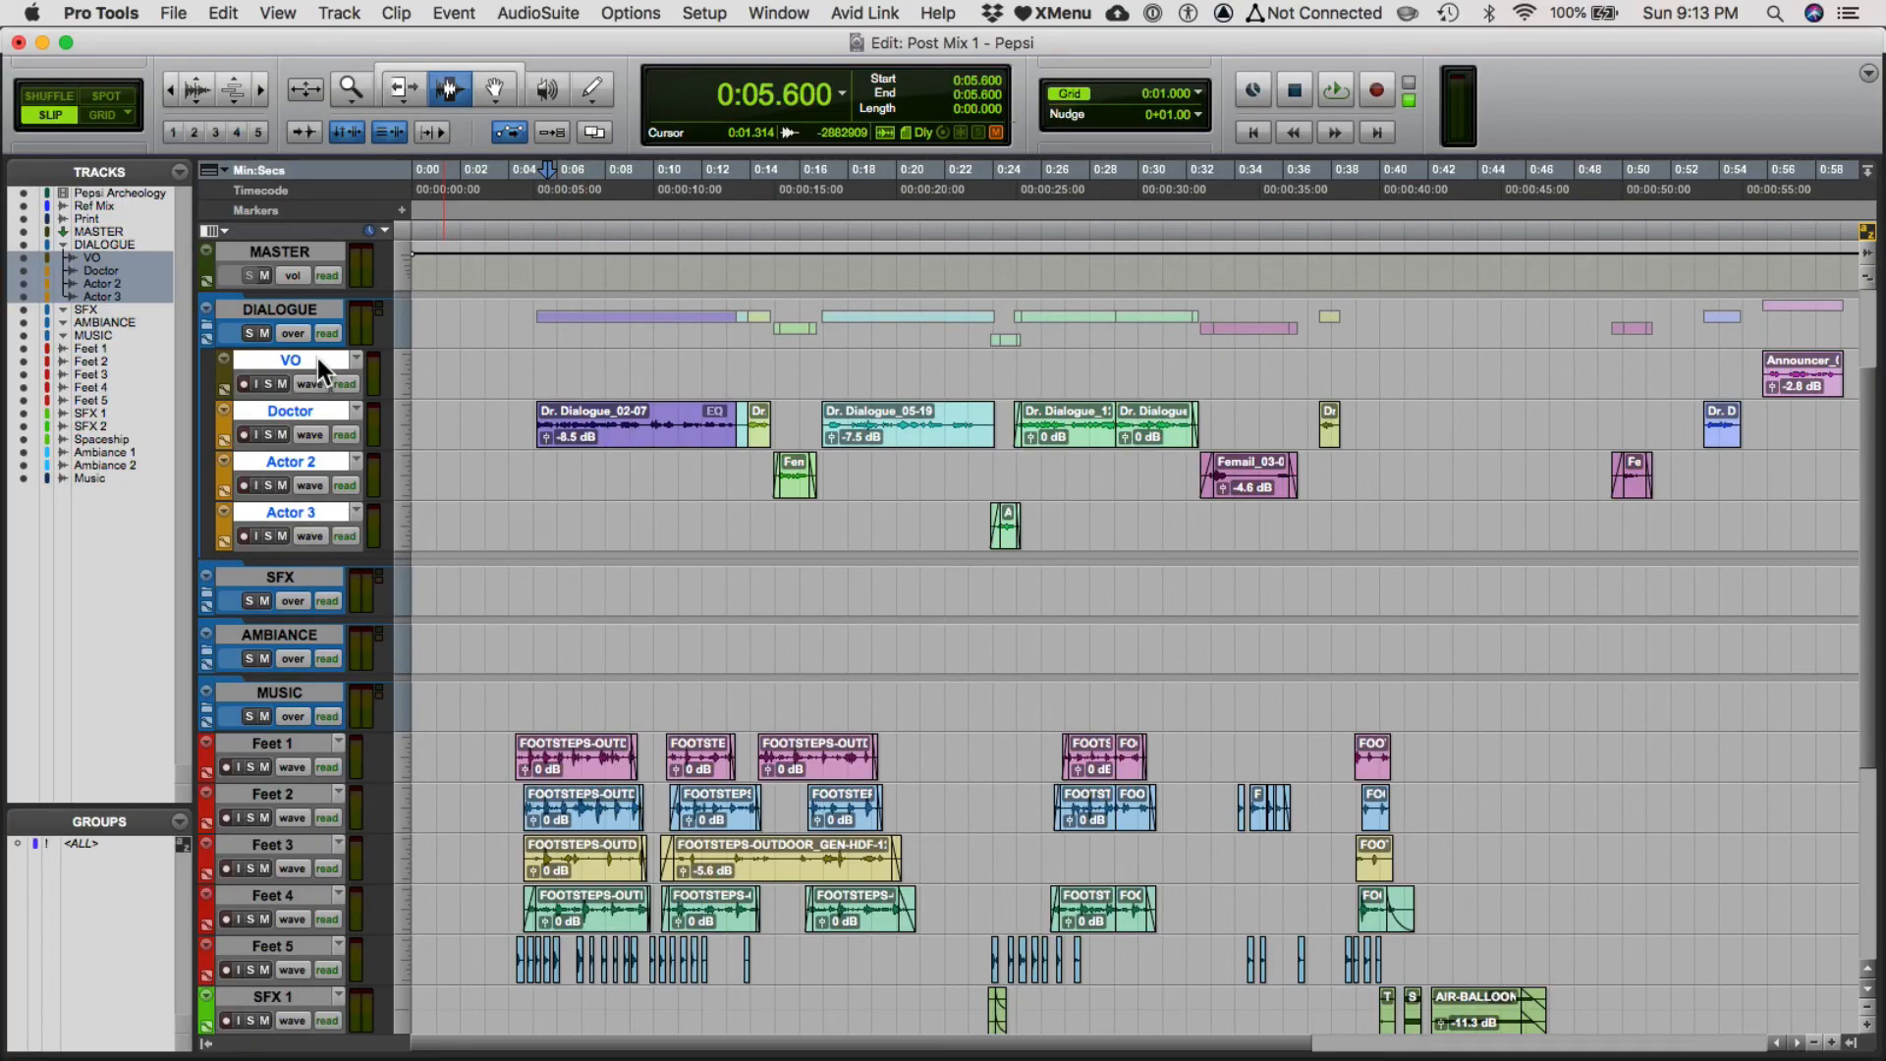
{"action": "left_click_drag", "start_coordinate": [315, 361], "coordinate": [262, 349]}
{"action": "left_click", "coordinate": [206, 327]}
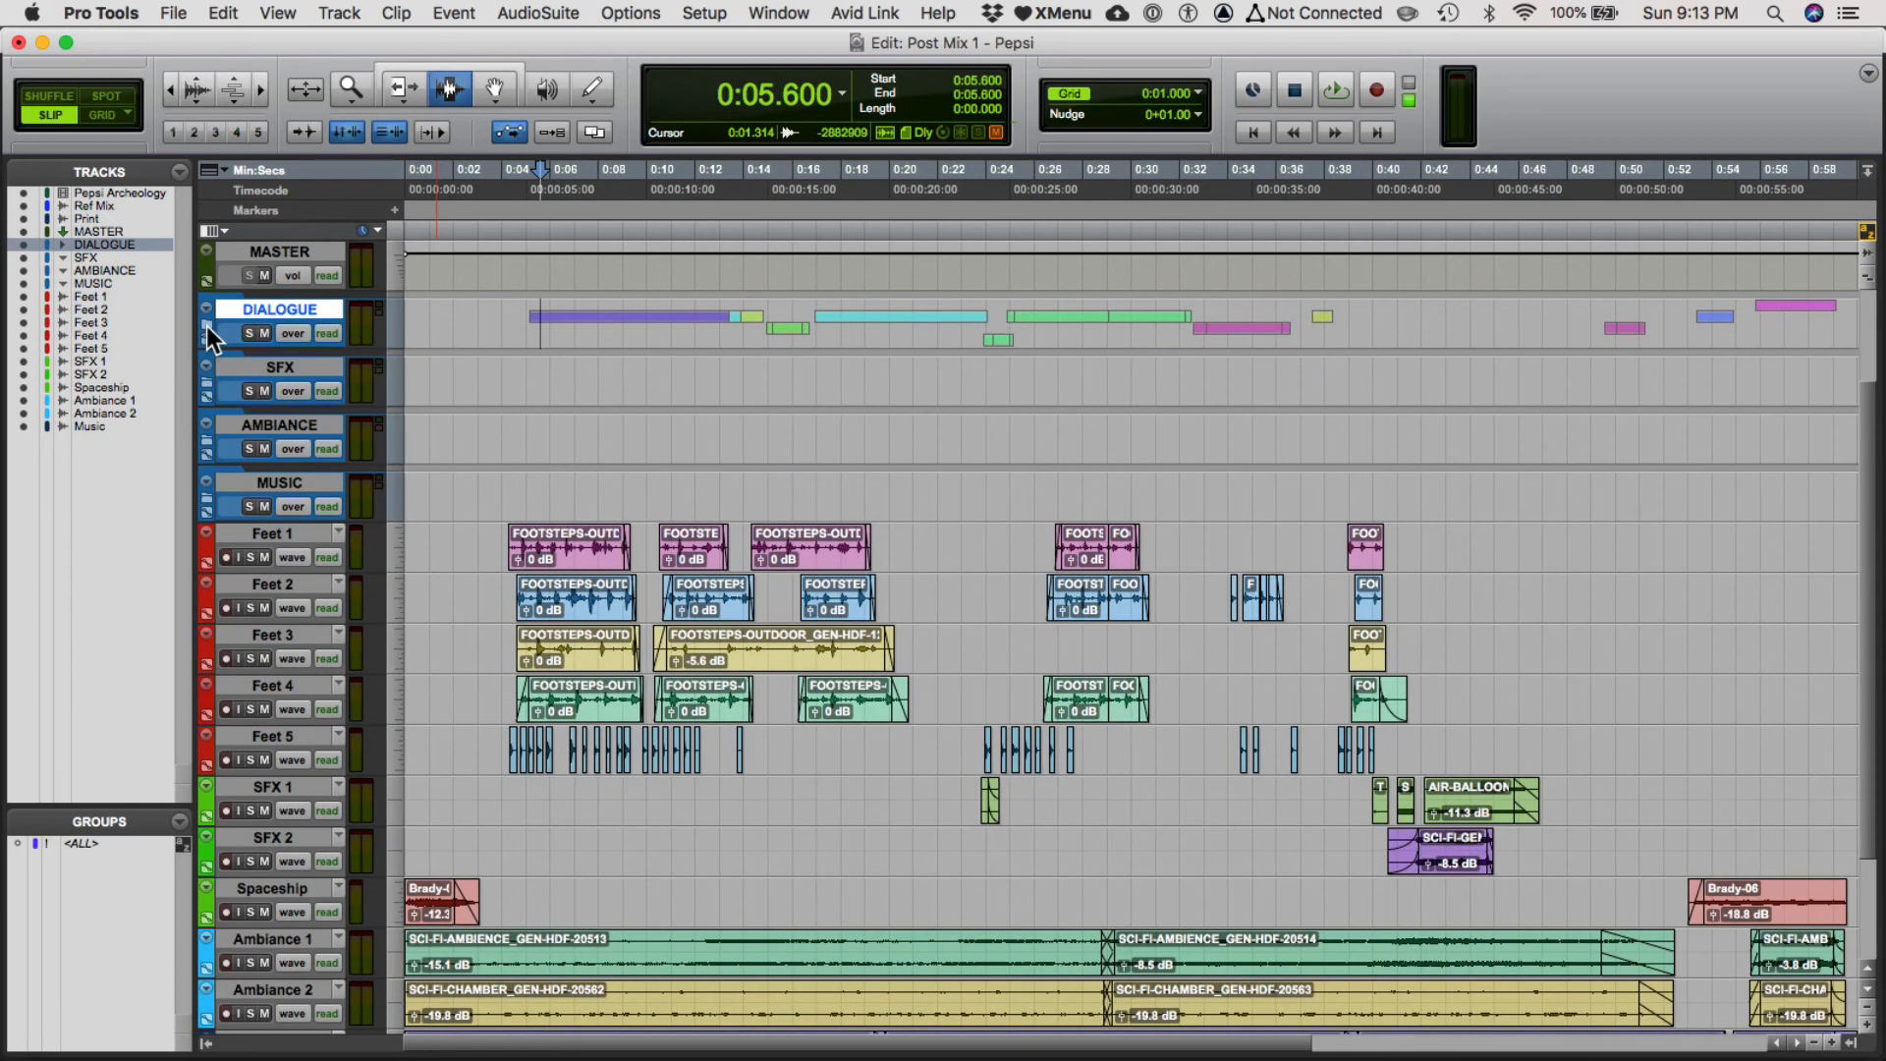
Move the Feet 1–5, SFX 1, SFX 2 and Spaceship tracks into the SFX folder track.
{"action": "left_click", "coordinate": [206, 326]}
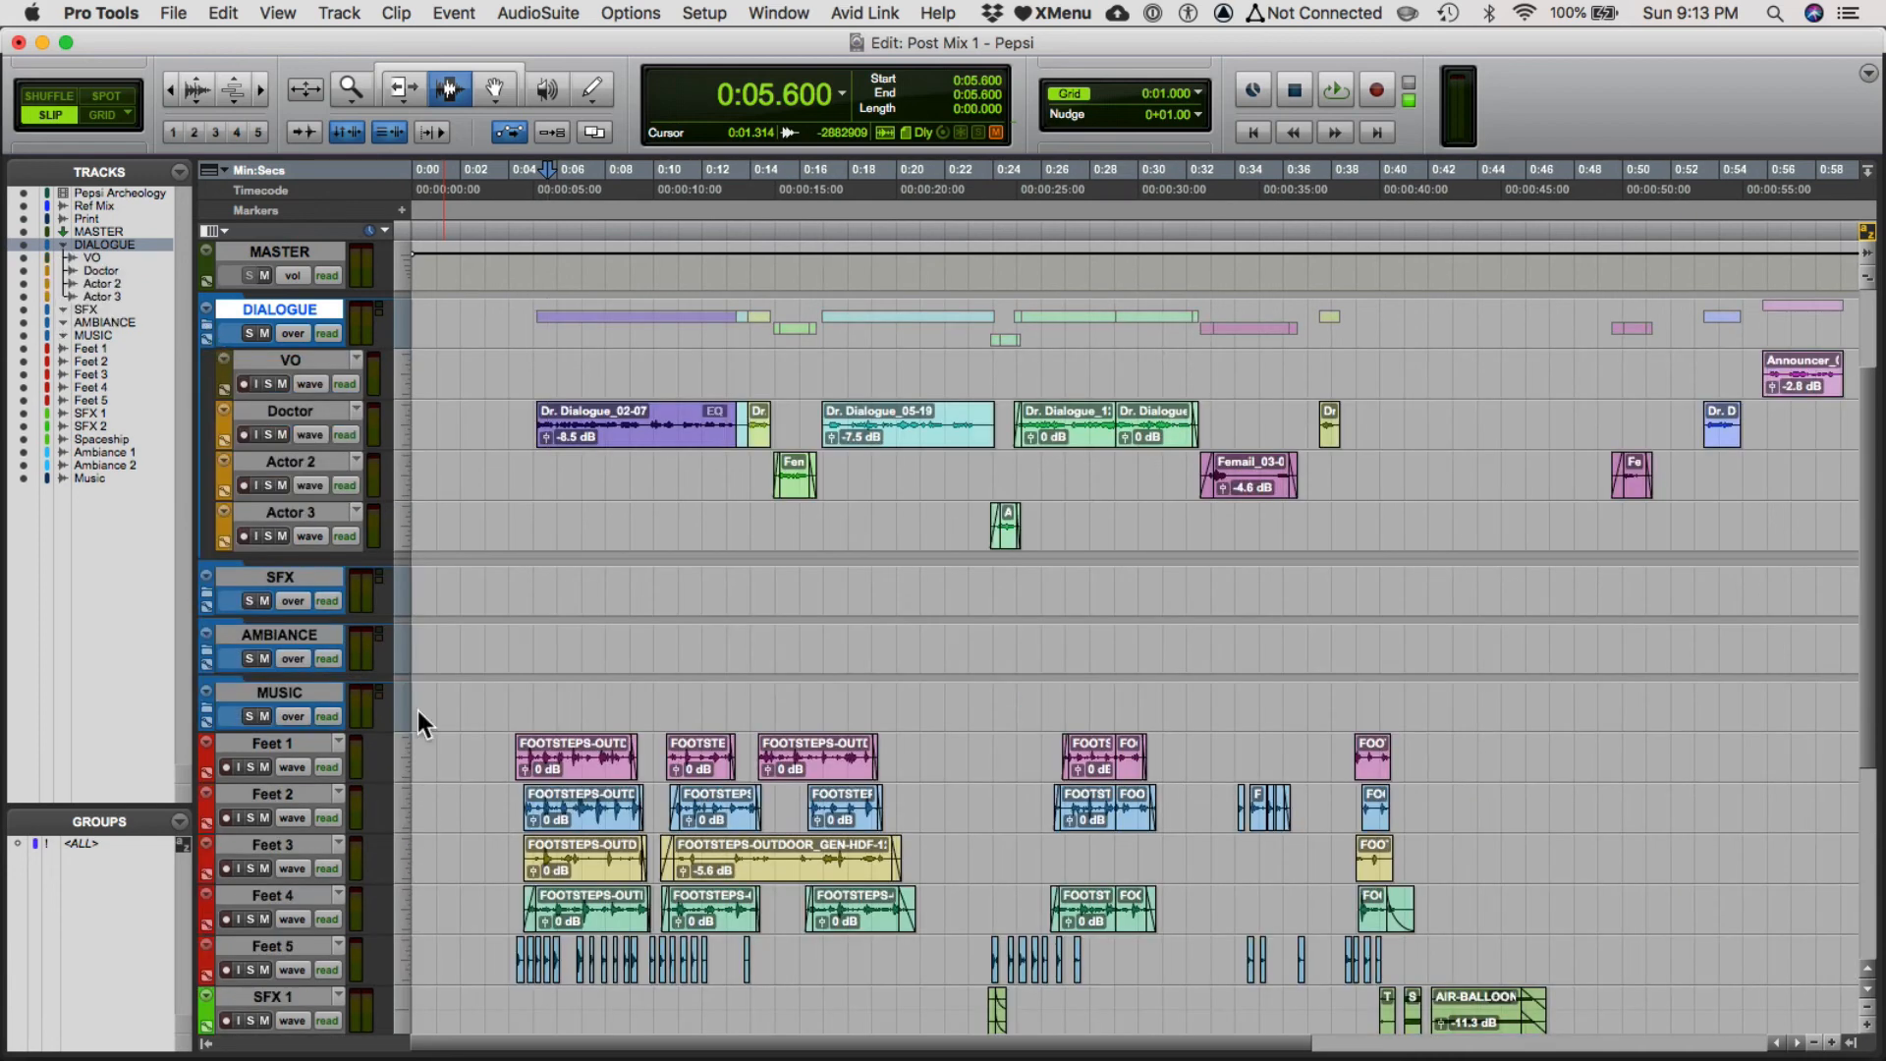
{"action": "left_click_drag", "start_coordinate": [455, 751], "coordinate": [462, 972]}
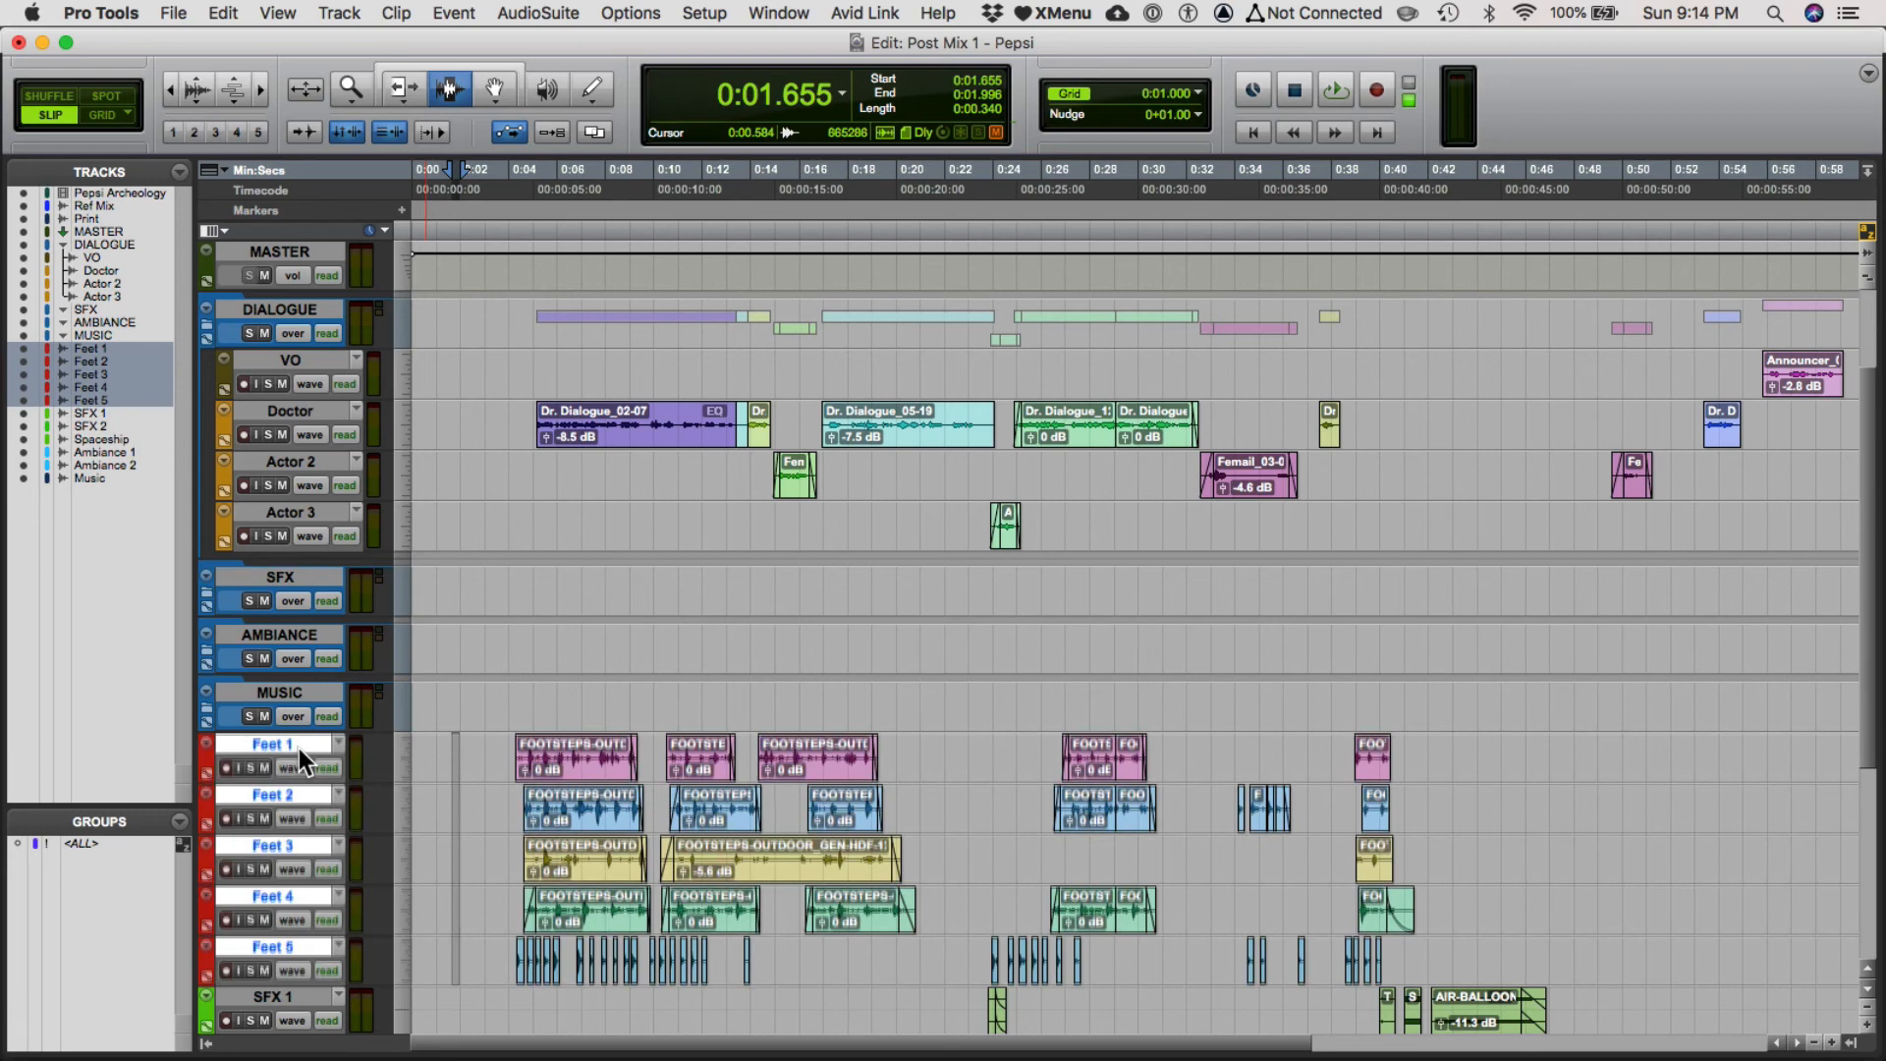
{"action": "scroll", "coordinate": [324, 758], "scroll_direction": "down", "scroll_amount": 1}
{"action": "scroll", "coordinate": [324, 769], "scroll_direction": "down", "scroll_amount": 1}
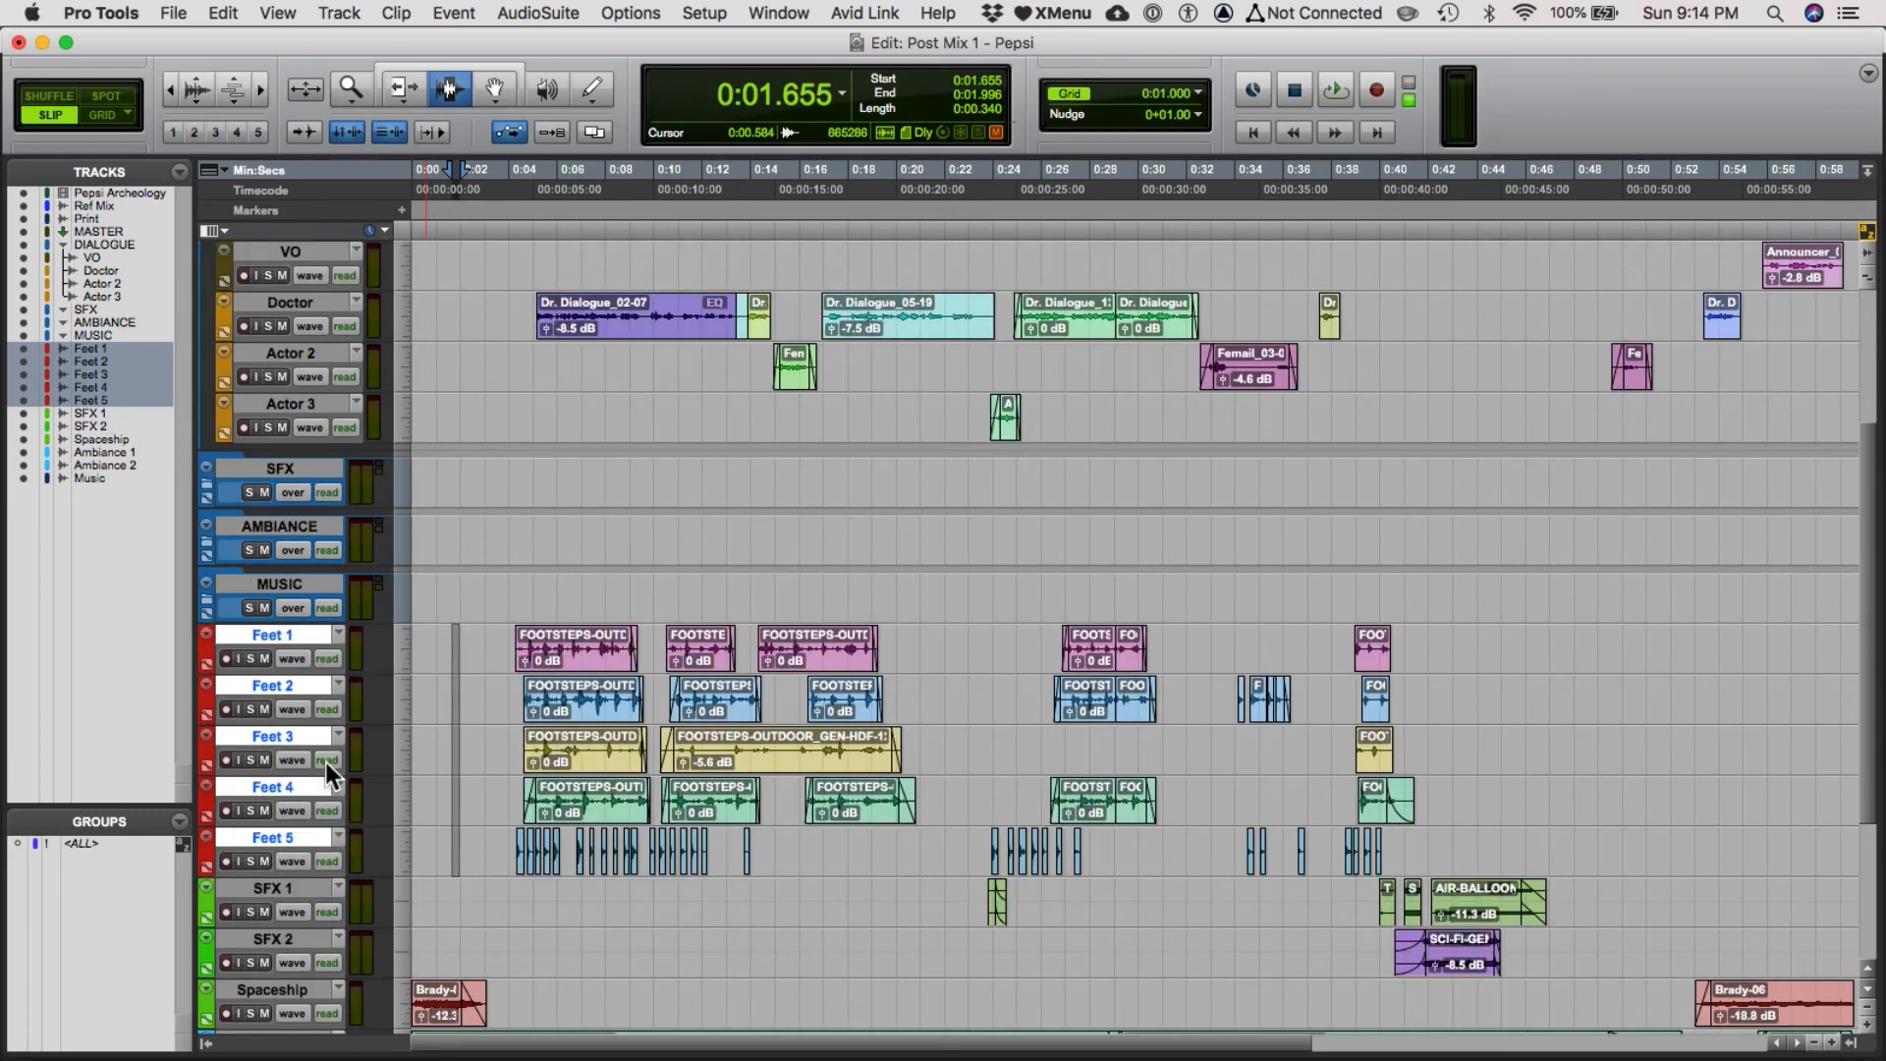
{"action": "left_click", "coordinate": [269, 888], "text": "shift"}
{"action": "left_click", "coordinate": [265, 941], "text": "shift"}
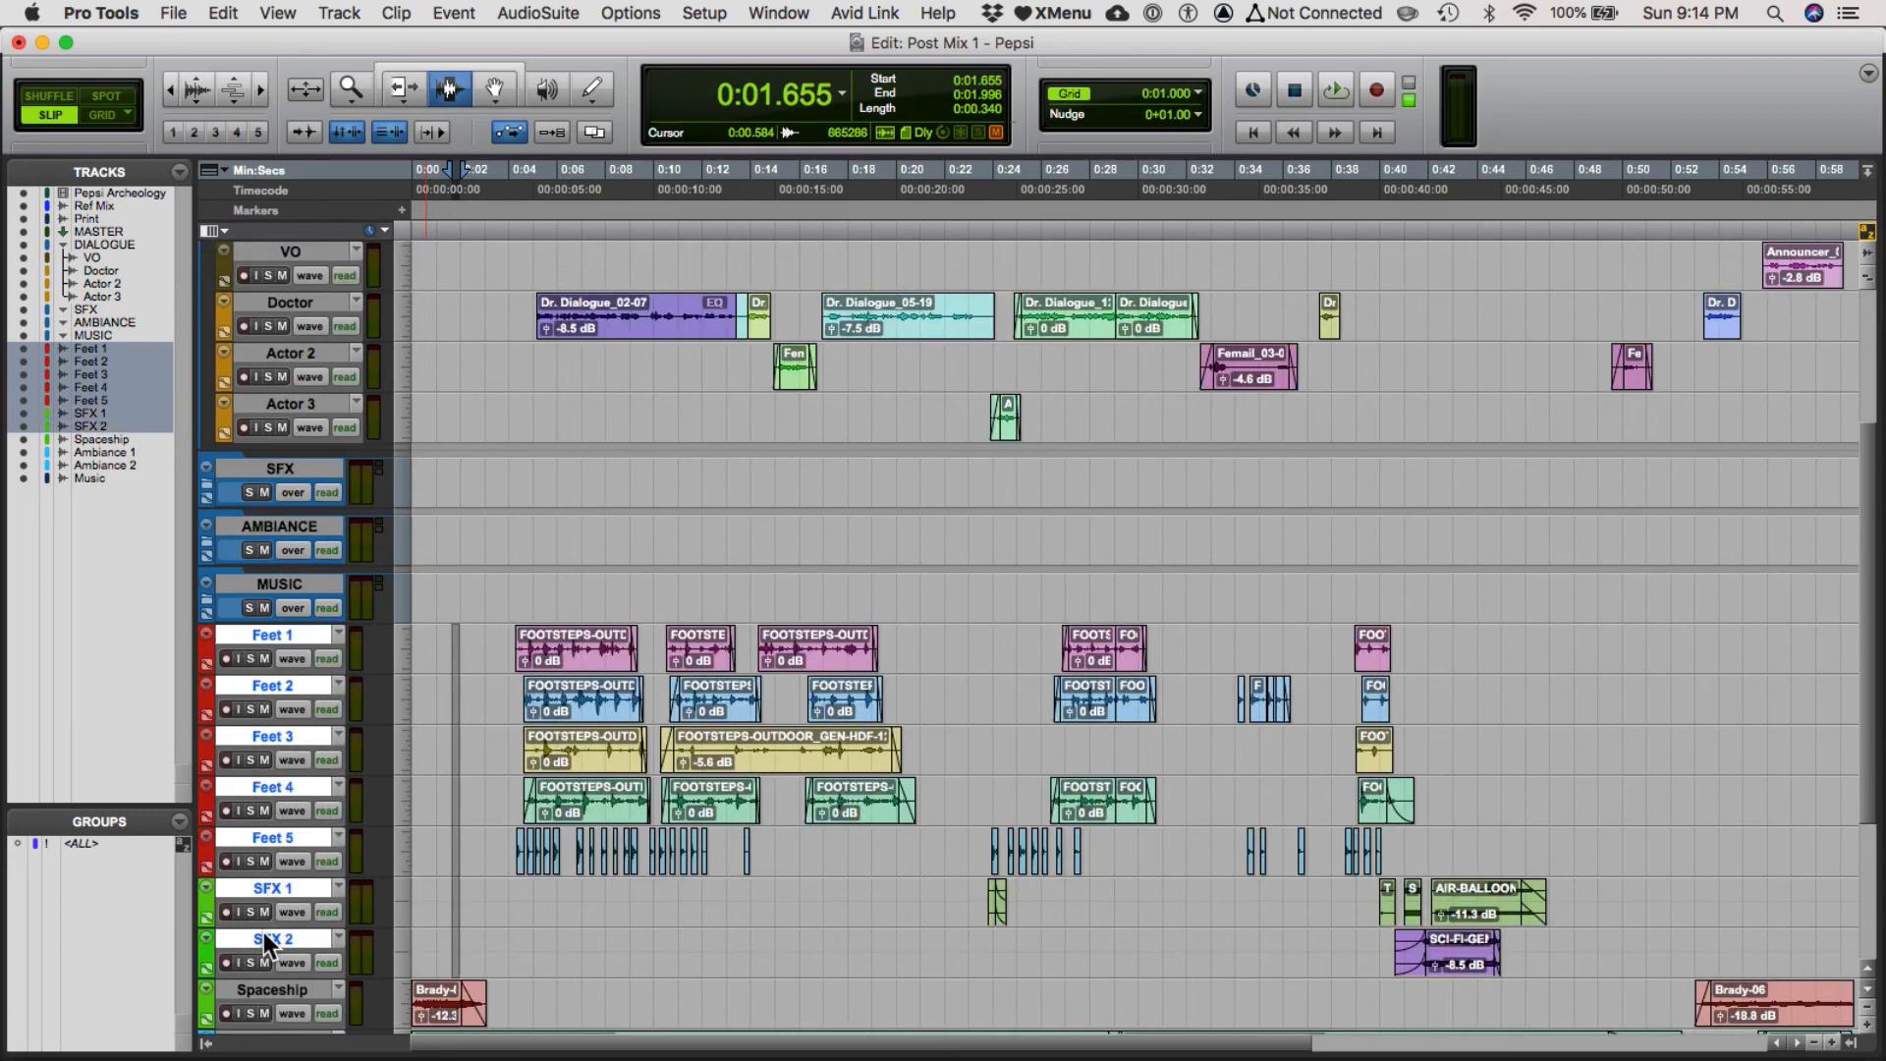
{"action": "left_click", "coordinate": [263, 990], "text": "shift"}
{"action": "scroll", "coordinate": [263, 988], "scroll_direction": "down", "scroll_amount": 2}
{"action": "scroll", "coordinate": [258, 935], "scroll_direction": "up", "scroll_amount": 1}
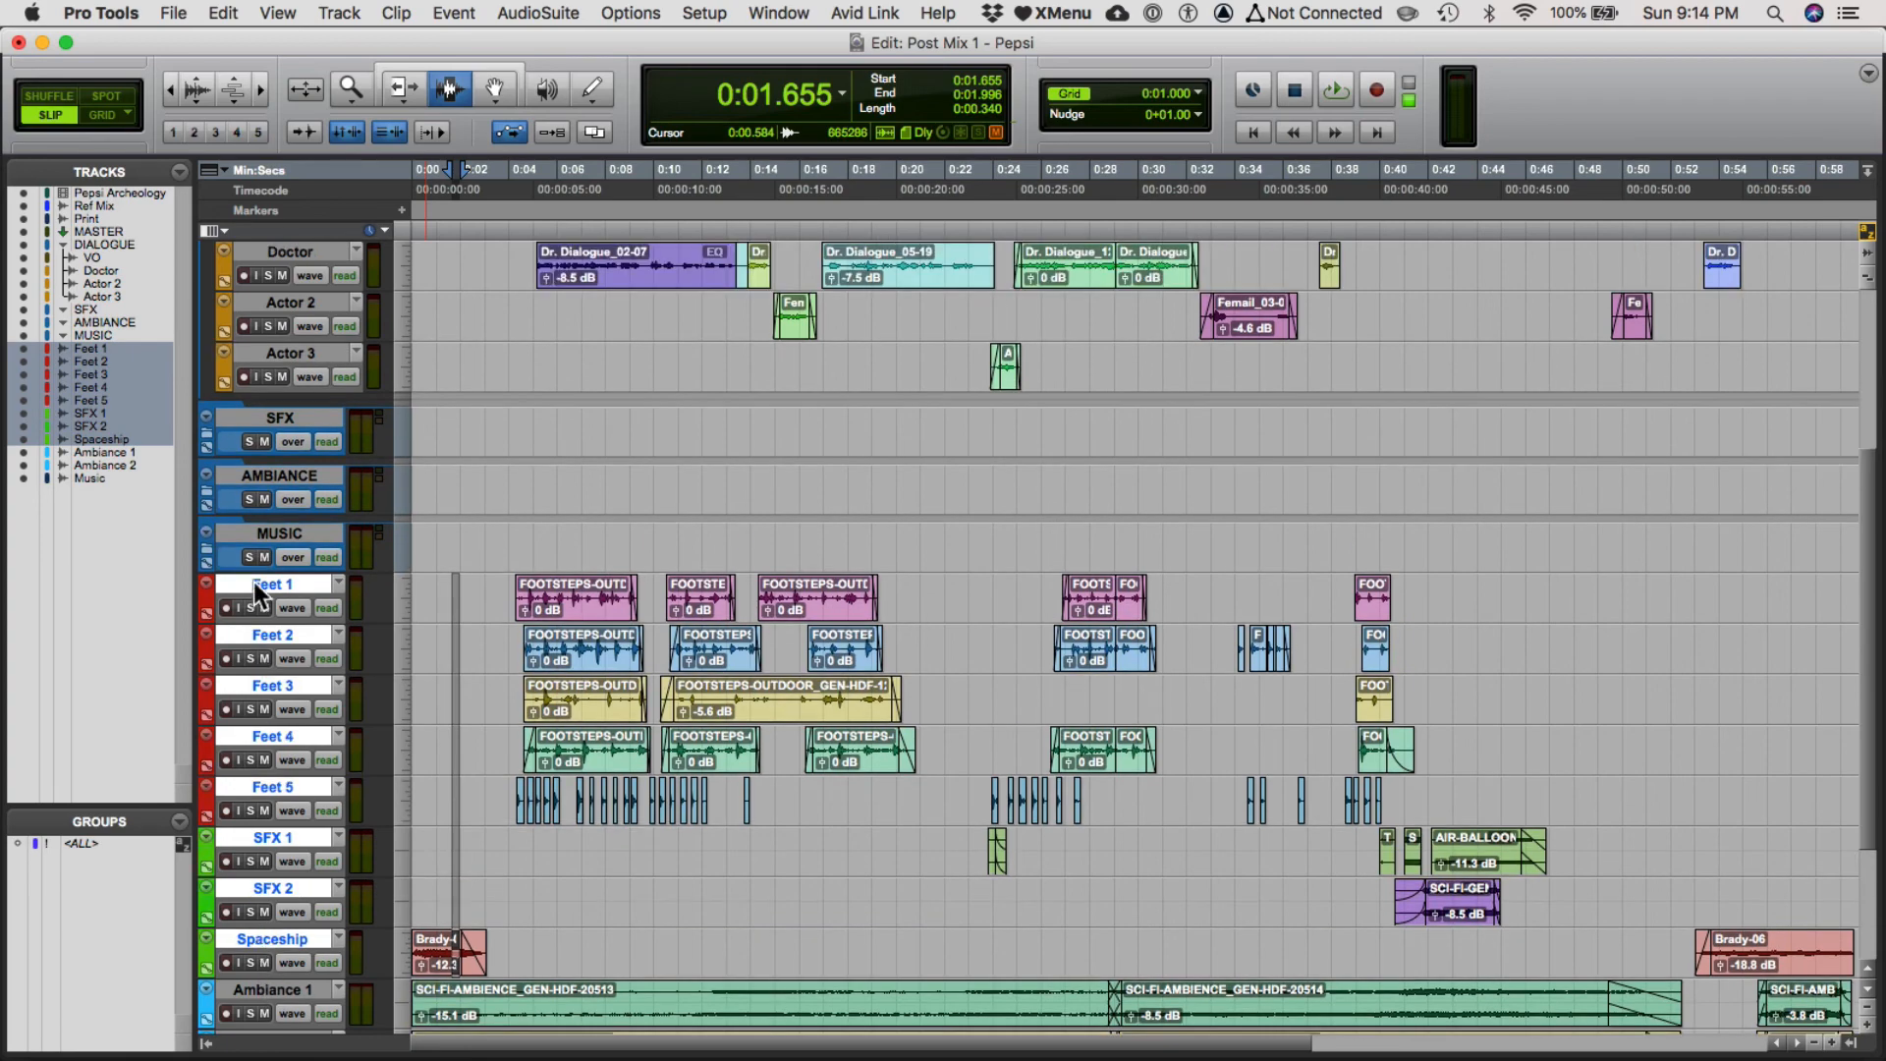
{"action": "left_click_drag", "start_coordinate": [267, 585], "coordinate": [308, 430]}
Move the Ambiance 1 and Ambiance 2 tracks into the AMBIANCE folder in the mixer.
{"action": "key", "text": "super+equal"}
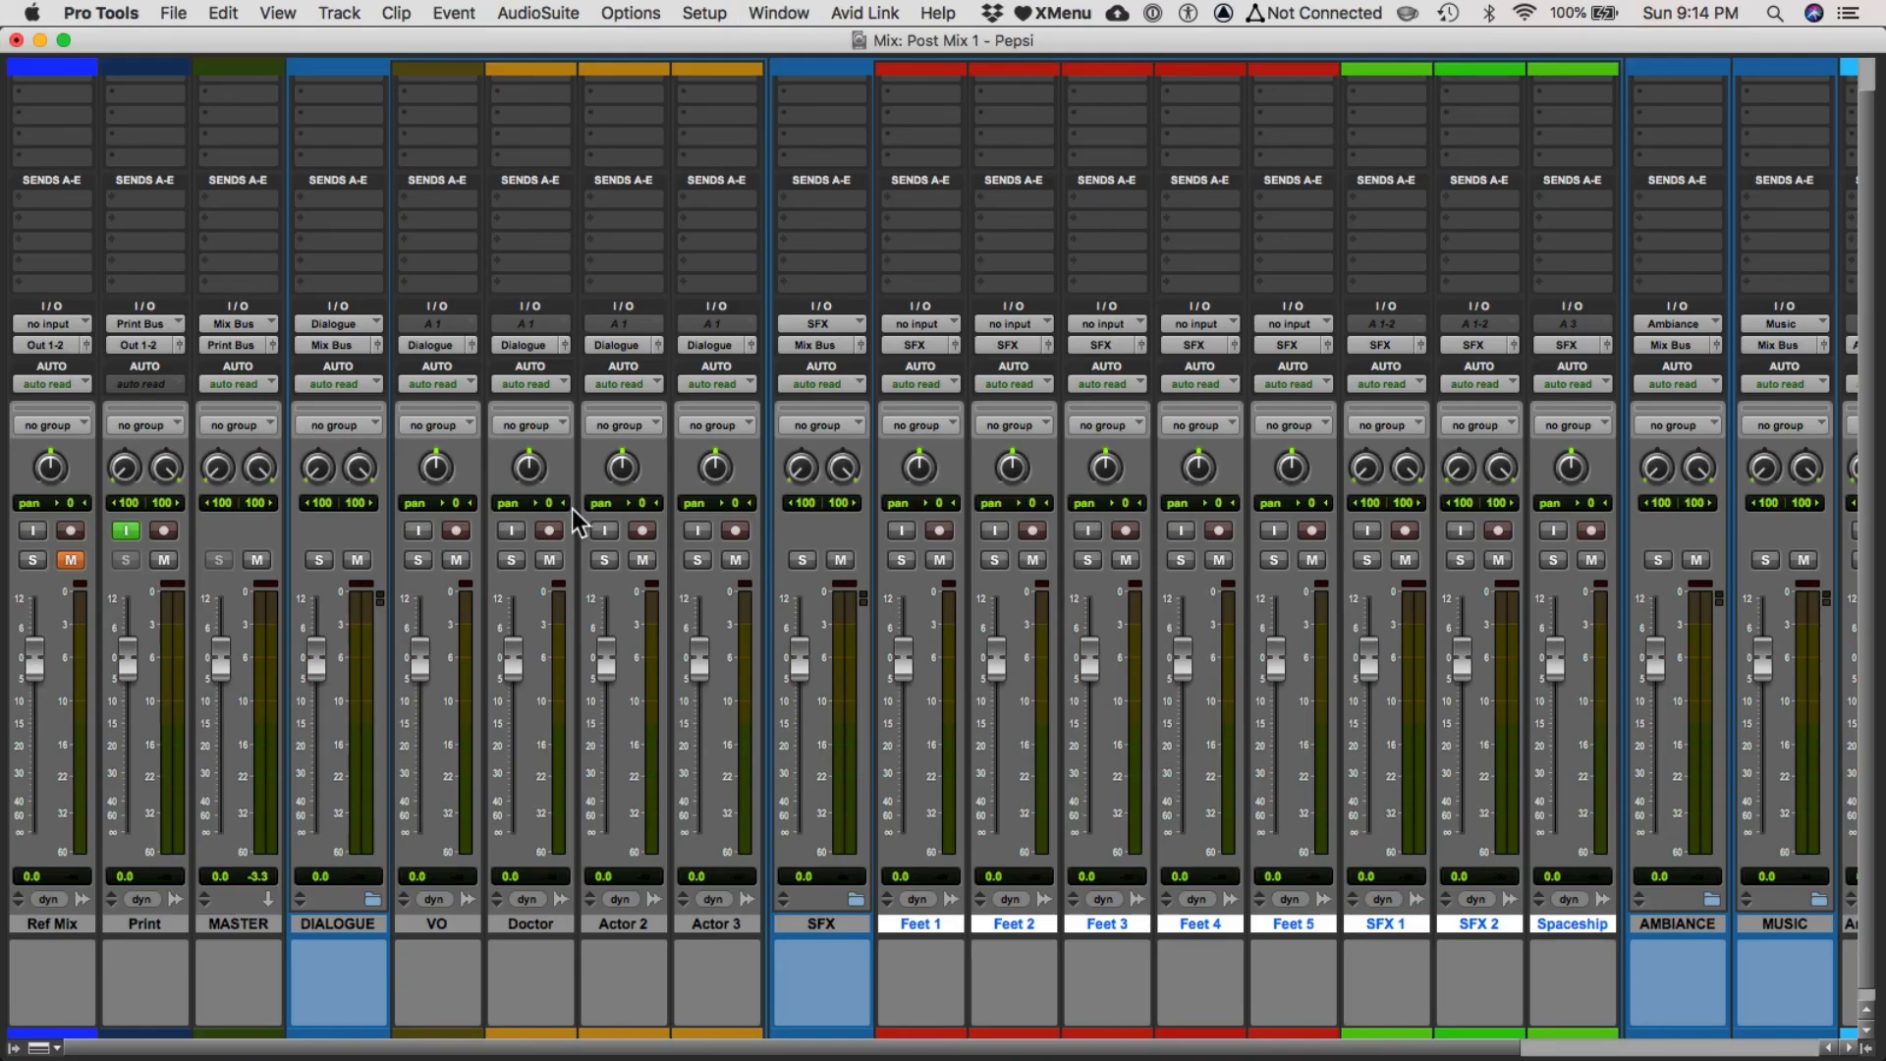
{"action": "scroll", "coordinate": [1044, 732], "scroll_direction": "right", "scroll_amount": 3}
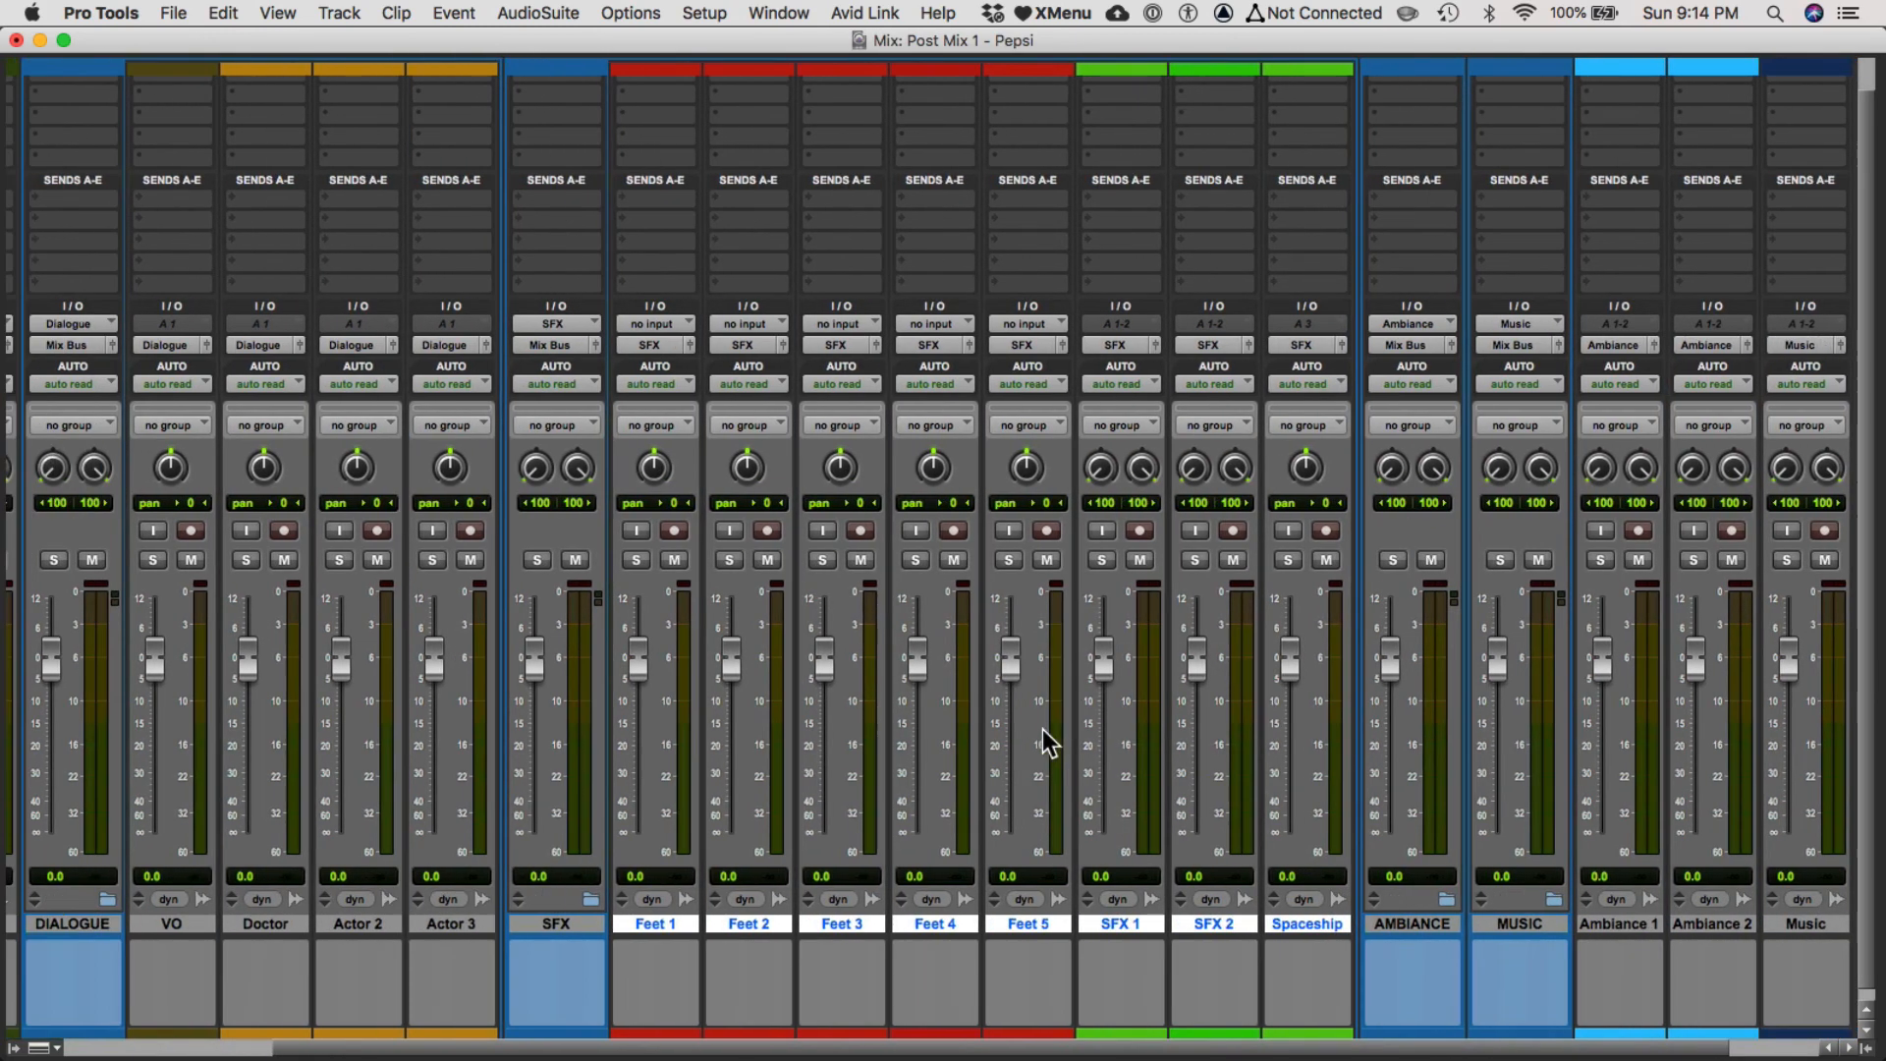
{"action": "scroll", "coordinate": [1042, 733], "scroll_direction": "right", "scroll_amount": 1}
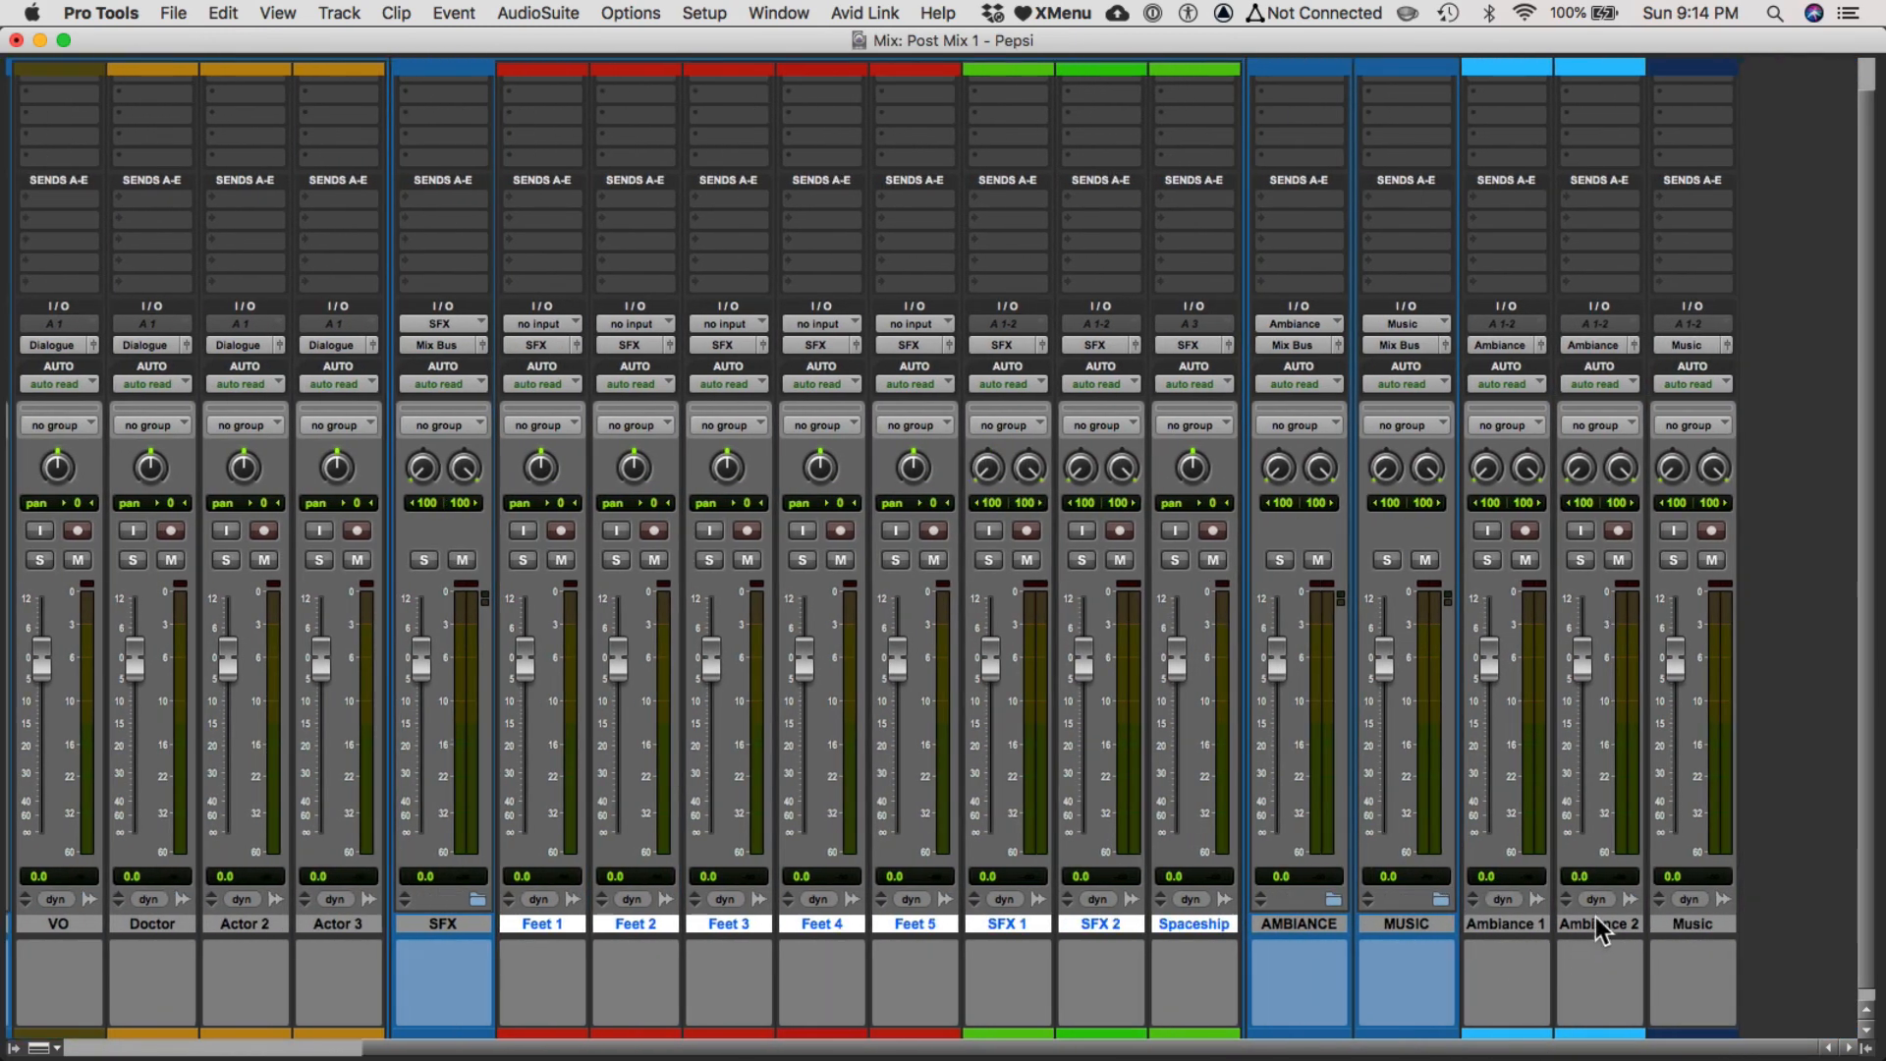
{"action": "left_click", "coordinate": [1593, 922]}
{"action": "left_click", "coordinate": [1526, 924], "text": "shift"}
{"action": "left_click_drag", "start_coordinate": [1526, 924], "coordinate": [1330, 933]}
Move the Music track into the MUSIC folder in the mixer.
{"action": "left_click_drag", "start_coordinate": [1736, 927], "coordinate": [1609, 925]}
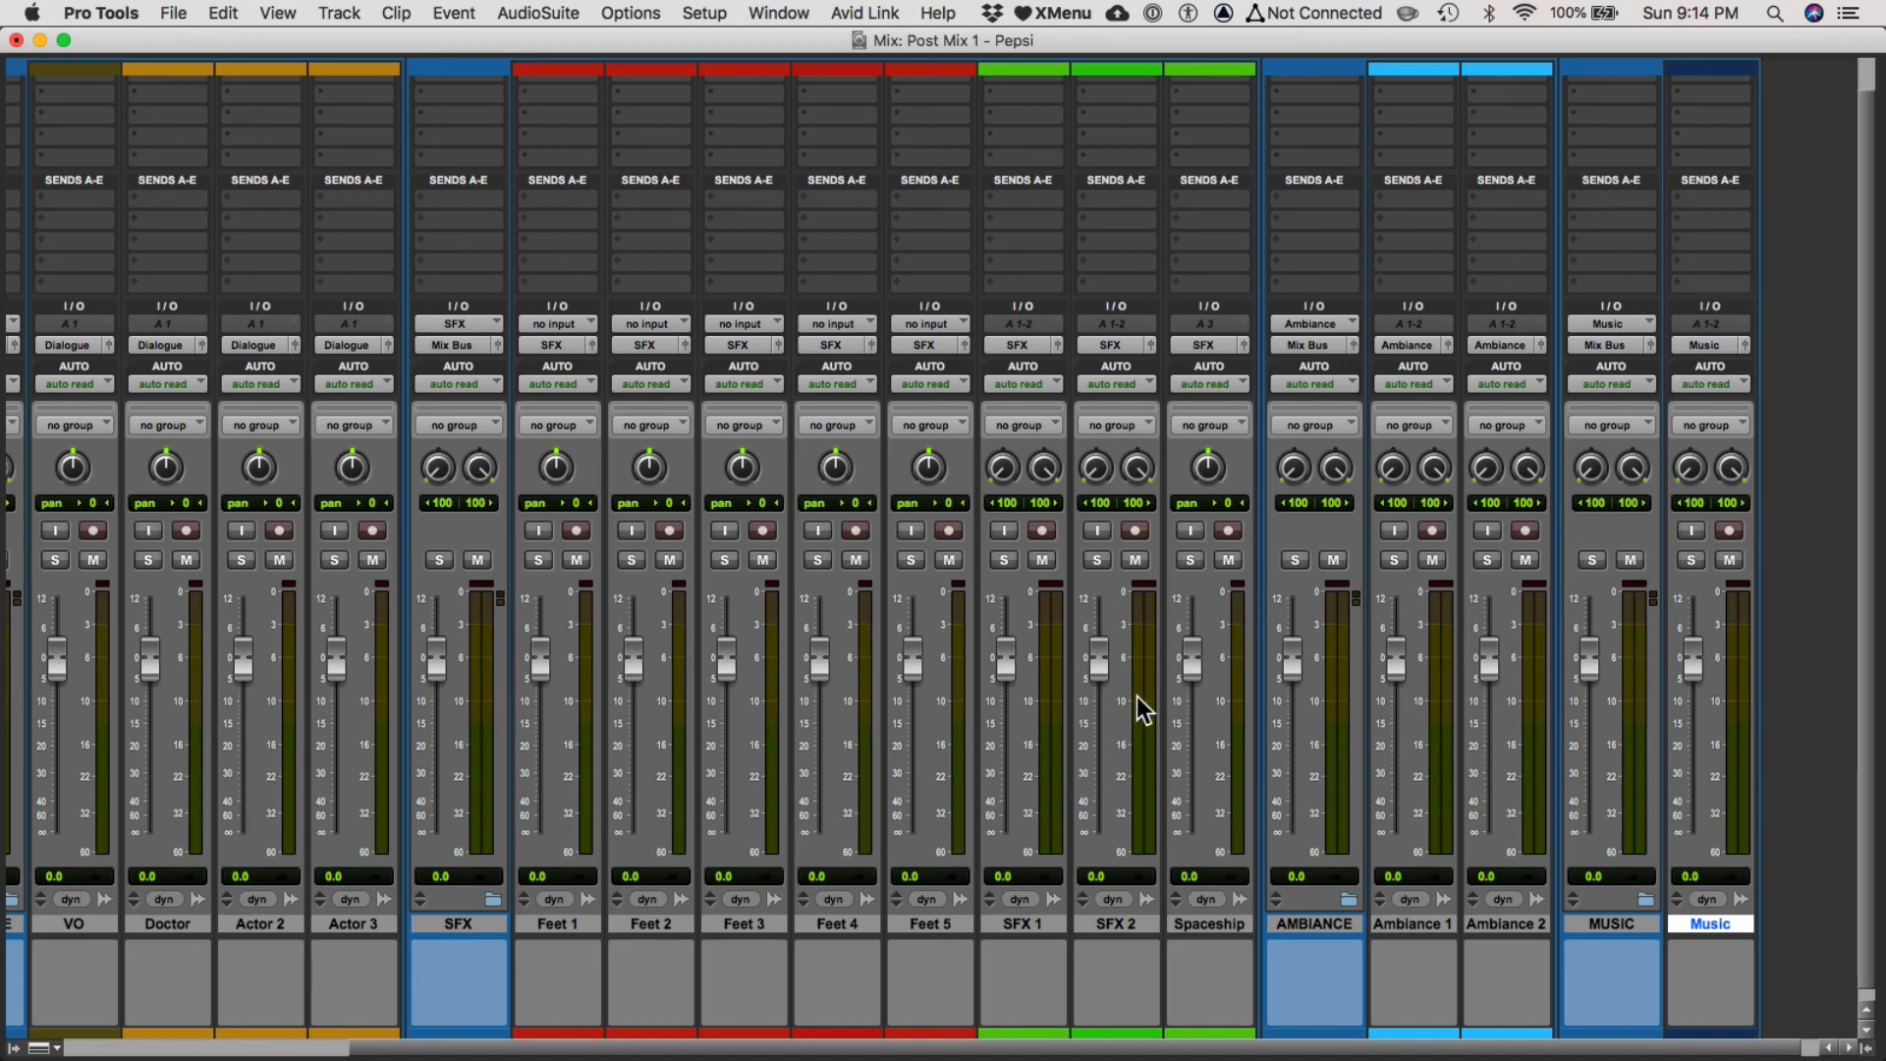
{"action": "key", "text": "super+equal"}
{"action": "key", "text": "super+equal"}
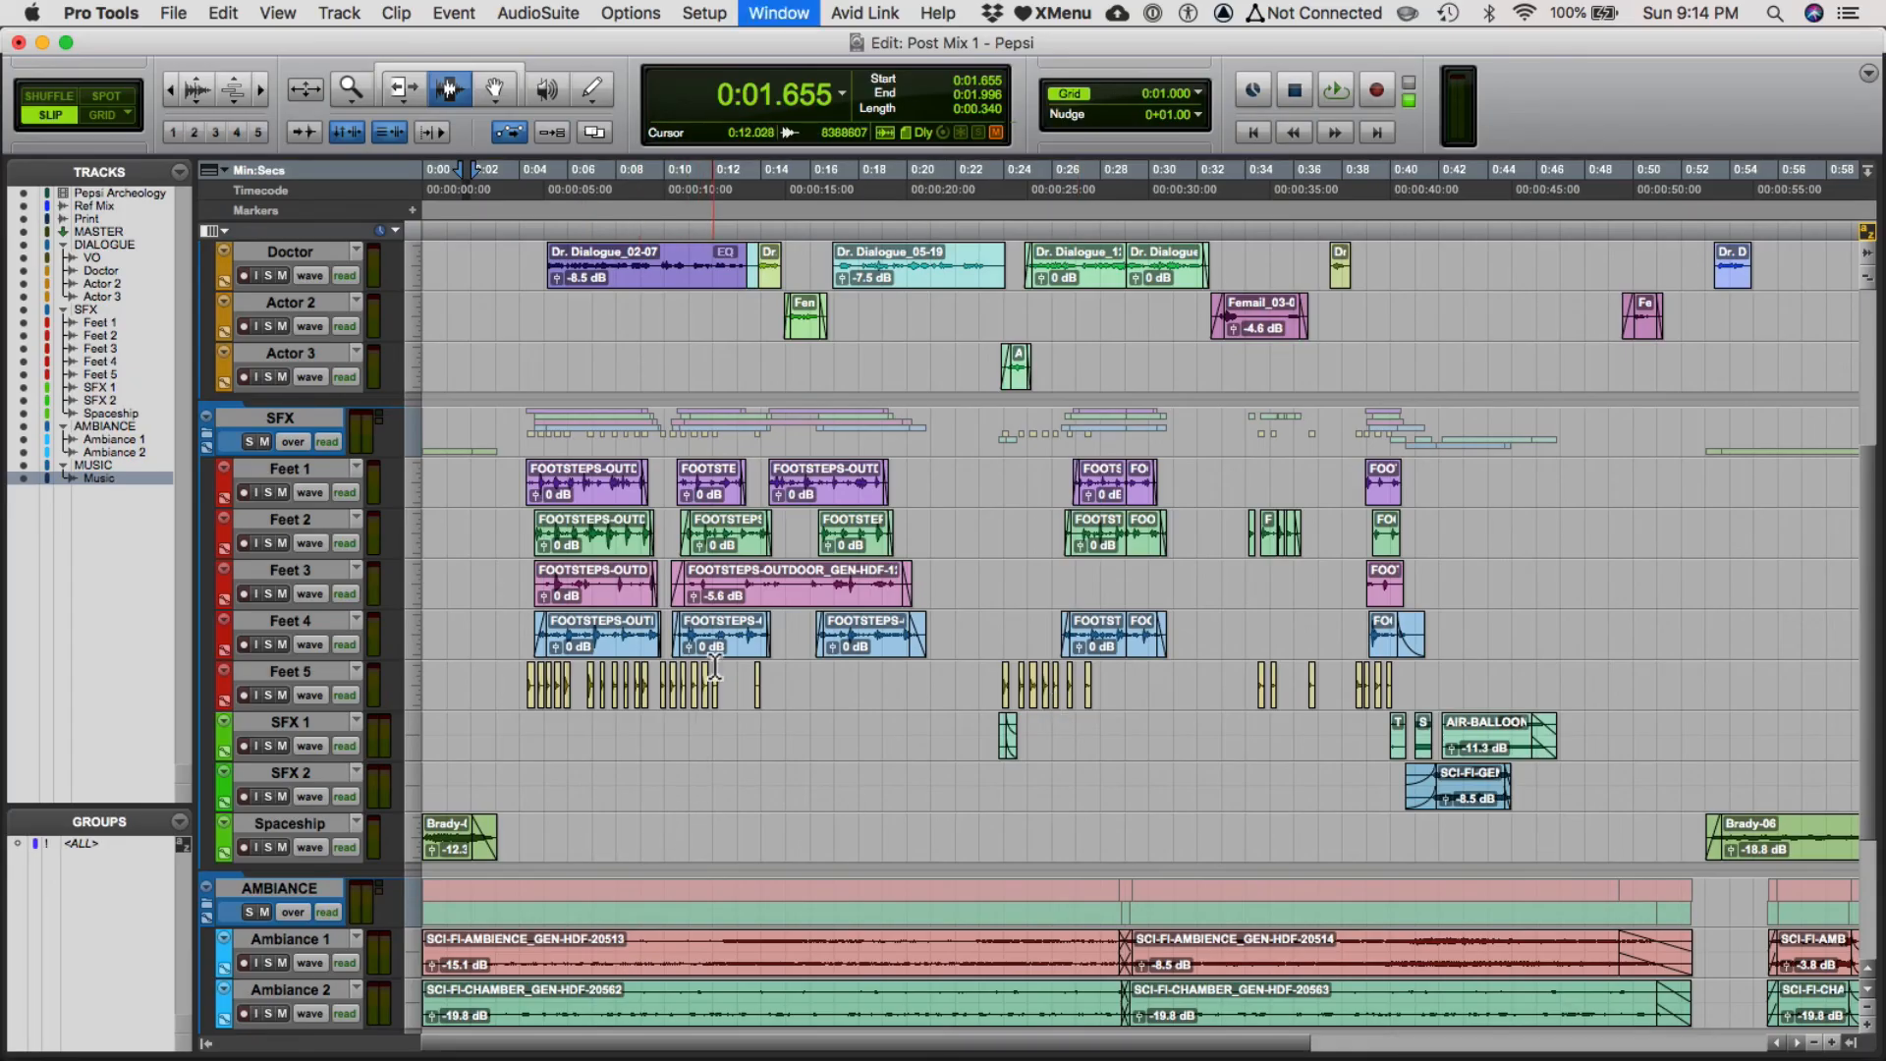
{"action": "scroll", "coordinate": [644, 772], "scroll_direction": "left", "scroll_amount": 4}
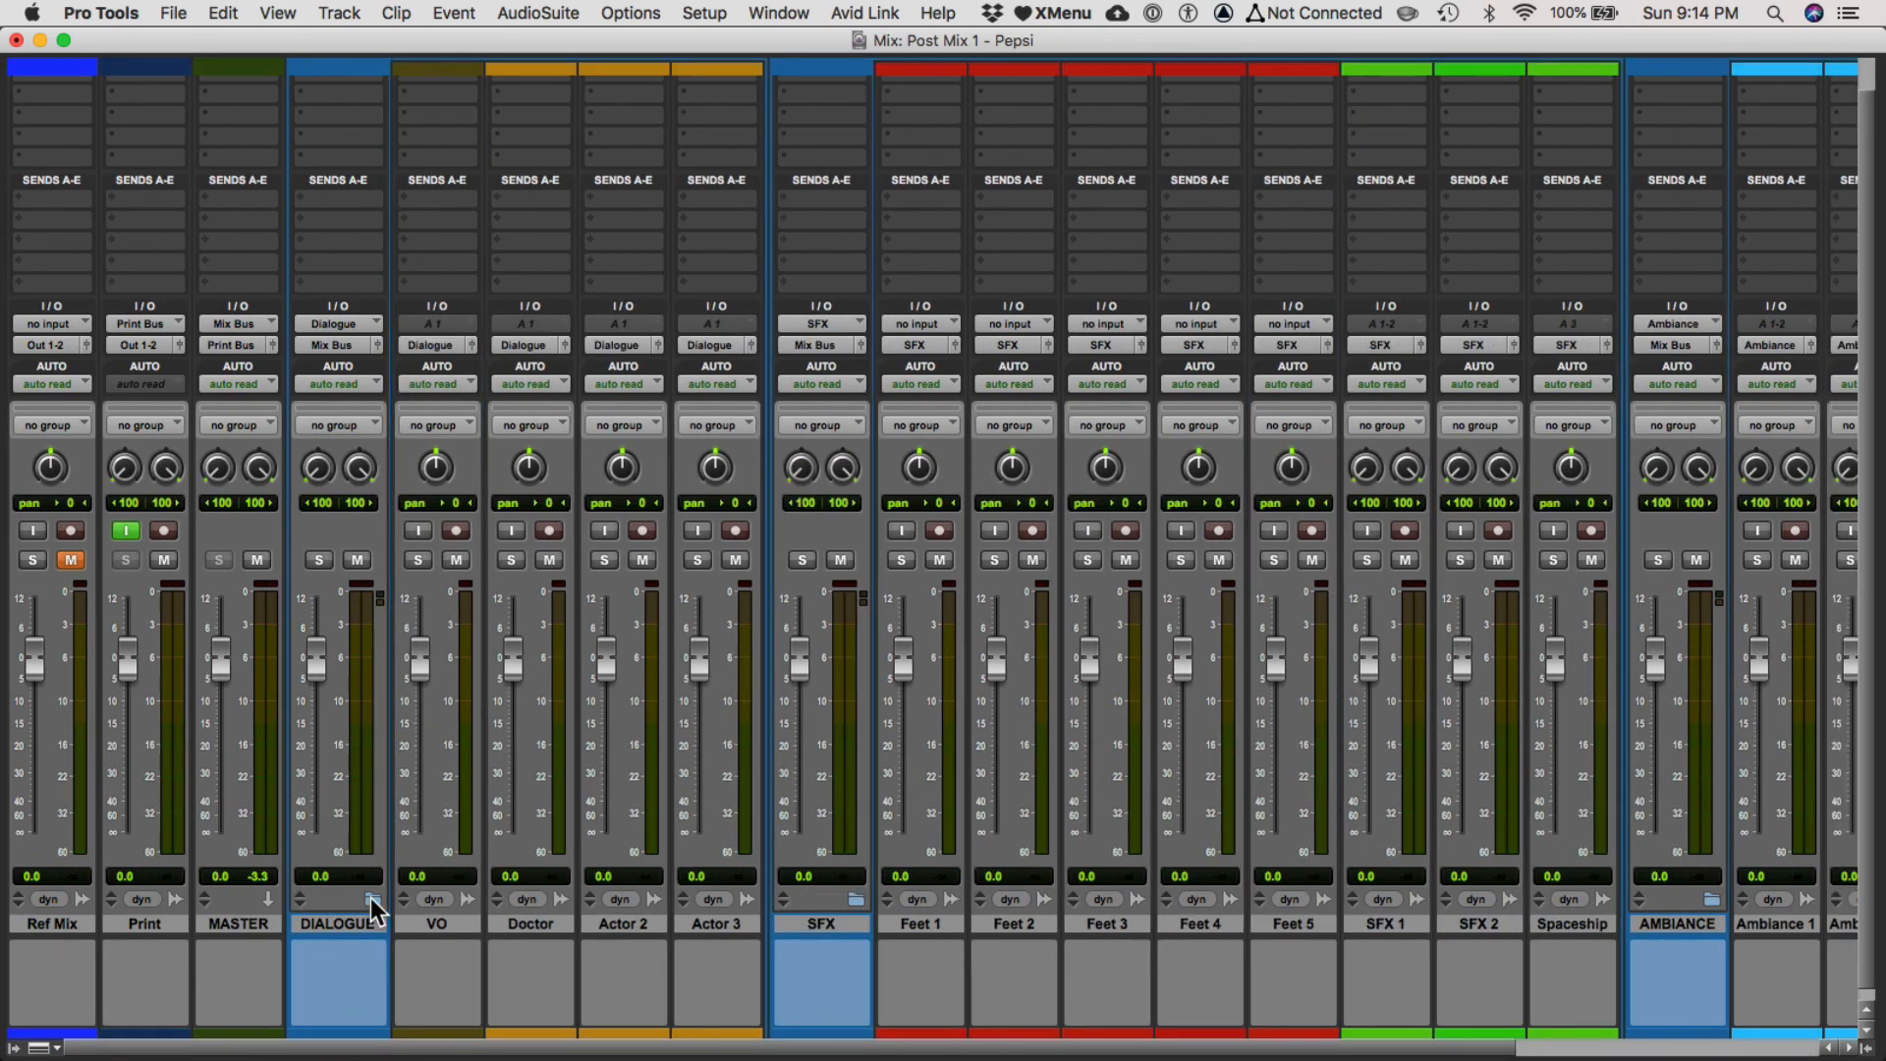
Collapse the DIALOGUE, SFX, AMBIANCE and MUSIC folder tracks in the mixer.
{"action": "left_click", "coordinate": [371, 900]}
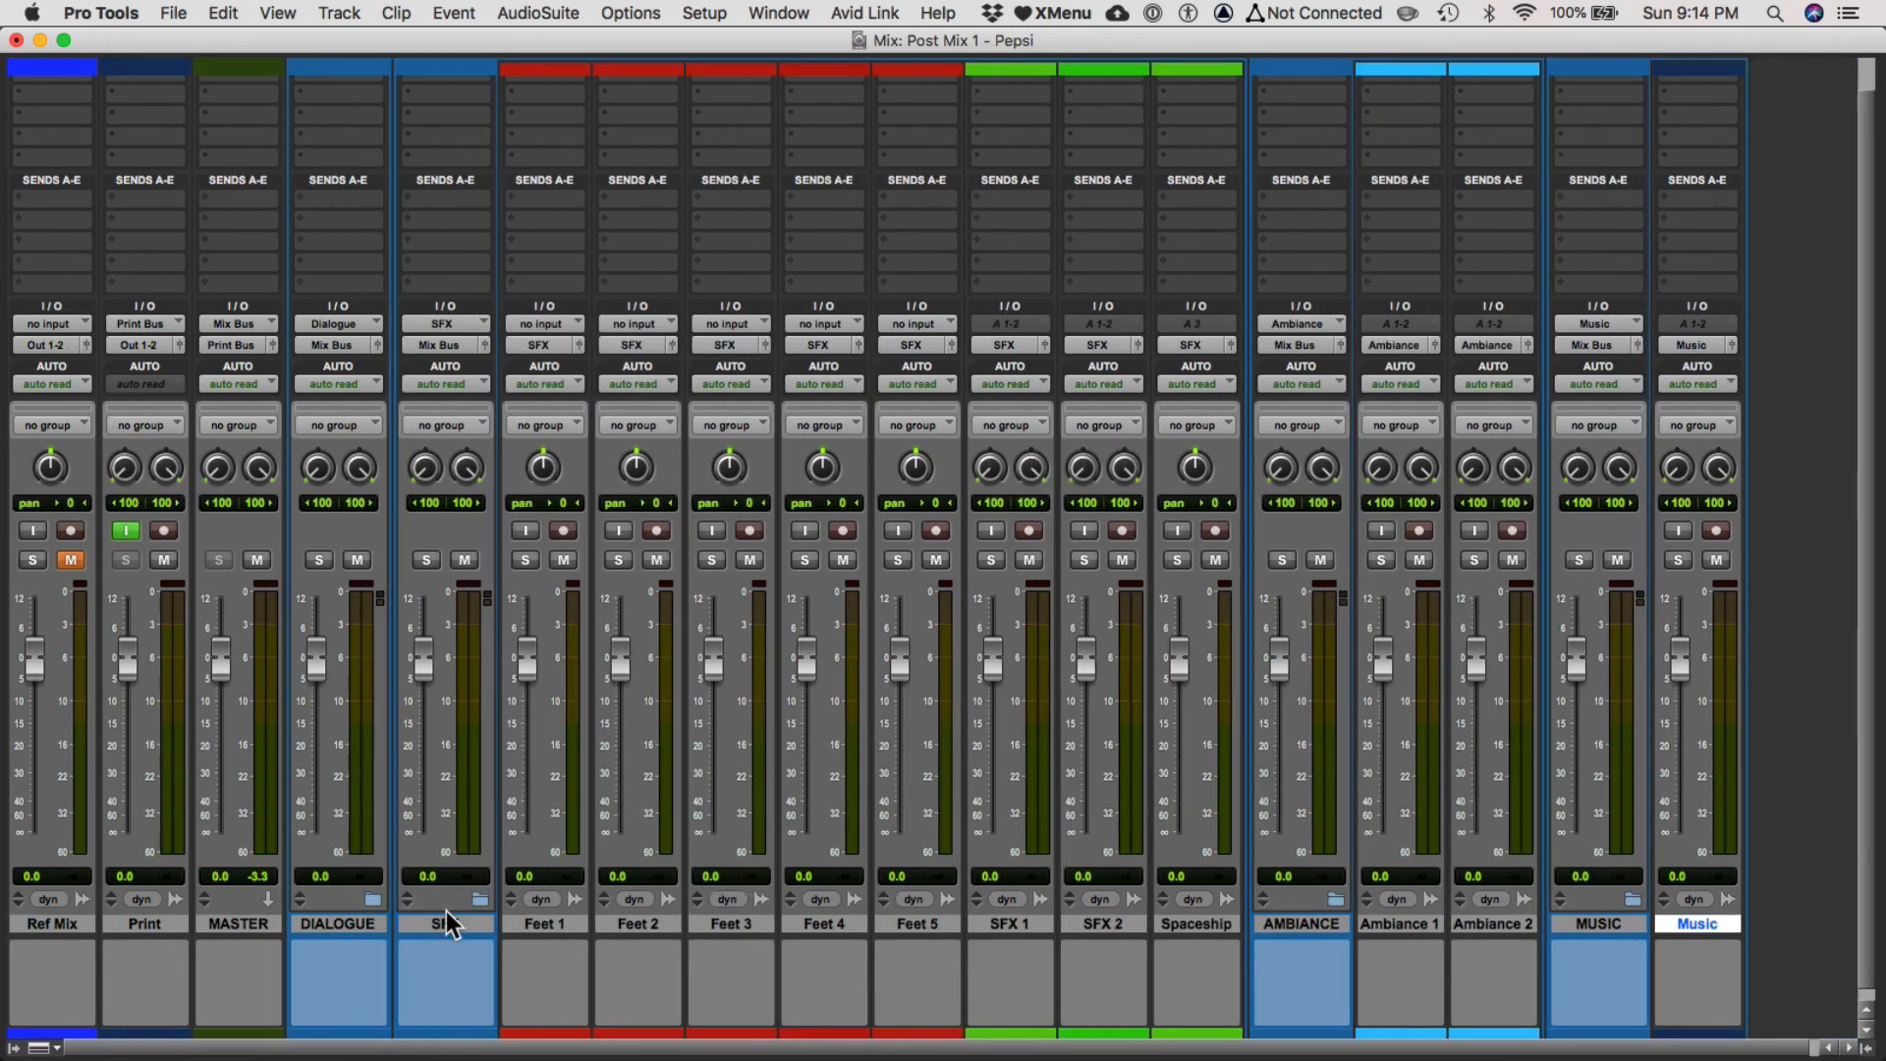
{"action": "left_click", "coordinate": [479, 900]}
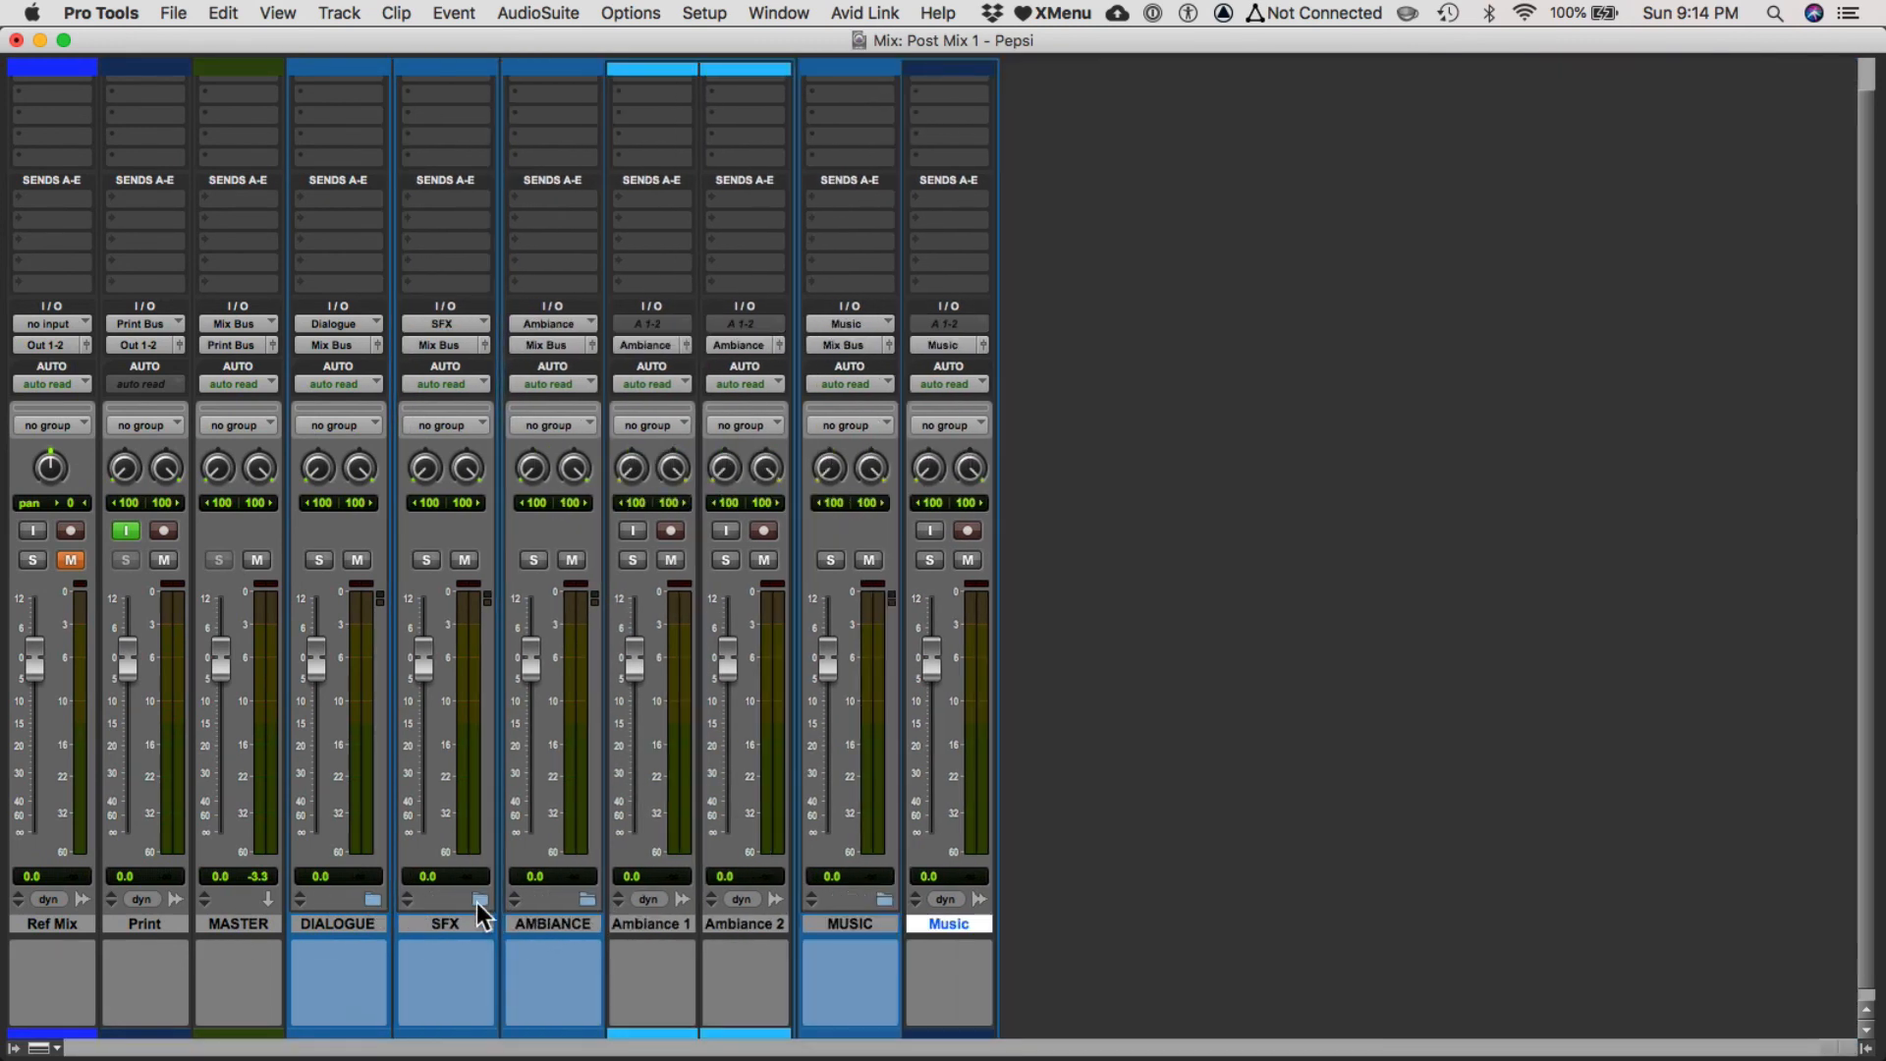
{"action": "left_click", "coordinate": [588, 897]}
{"action": "left_click", "coordinate": [694, 894]}
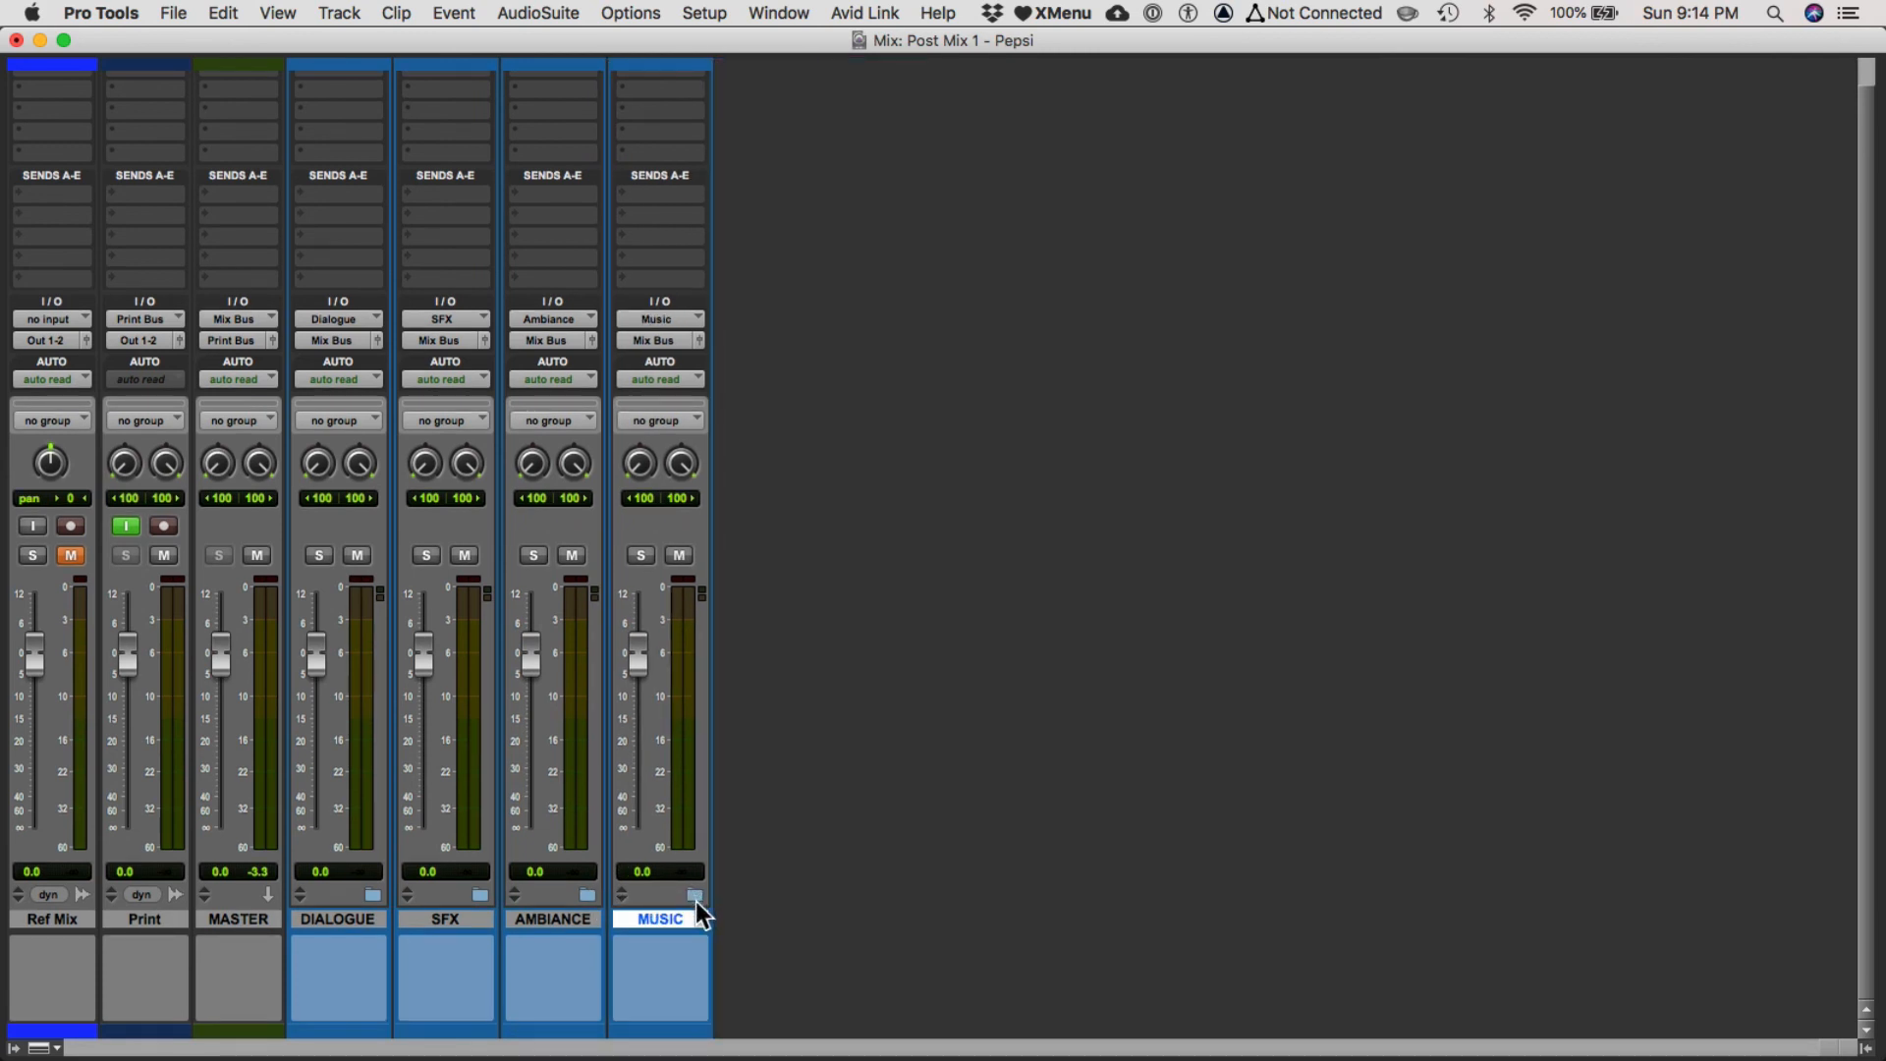
Expand the MUSIC folder track in the edit window to show its member track.
{"action": "key", "text": "super+equal"}
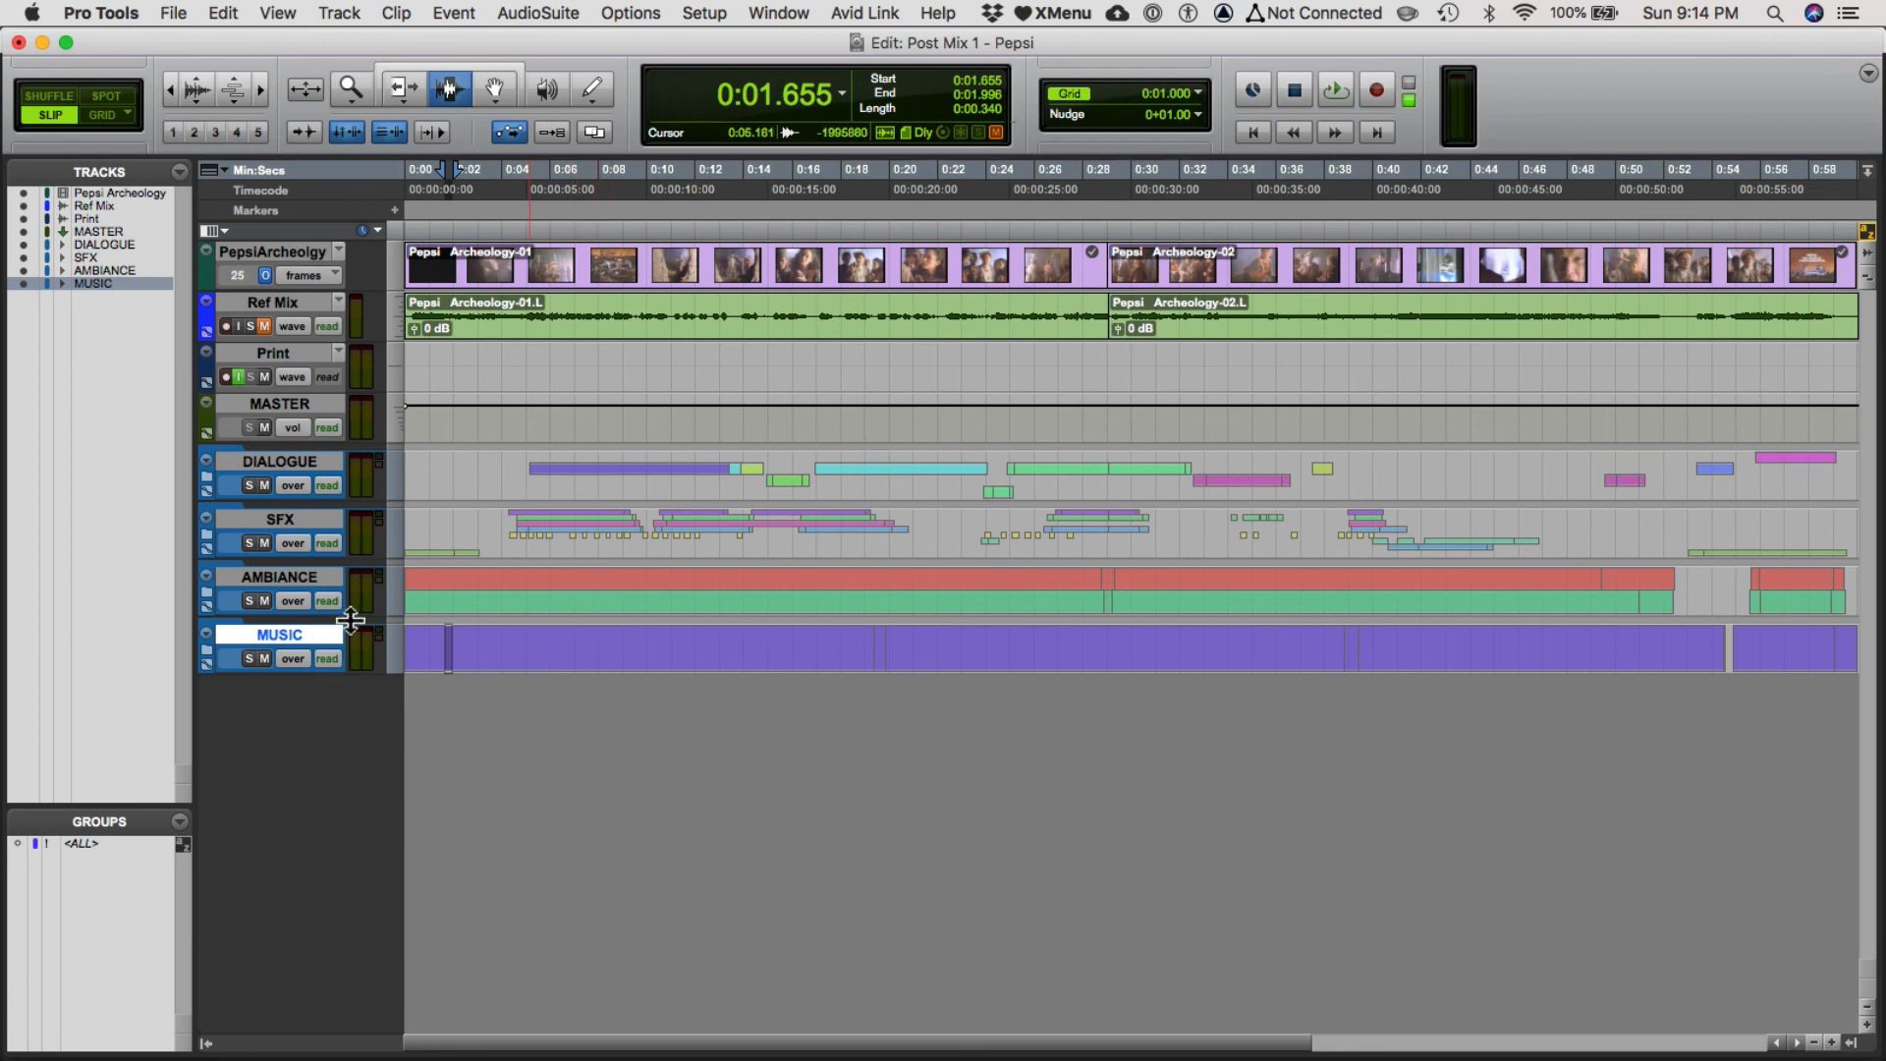
{"action": "left_click", "coordinate": [202, 649]}
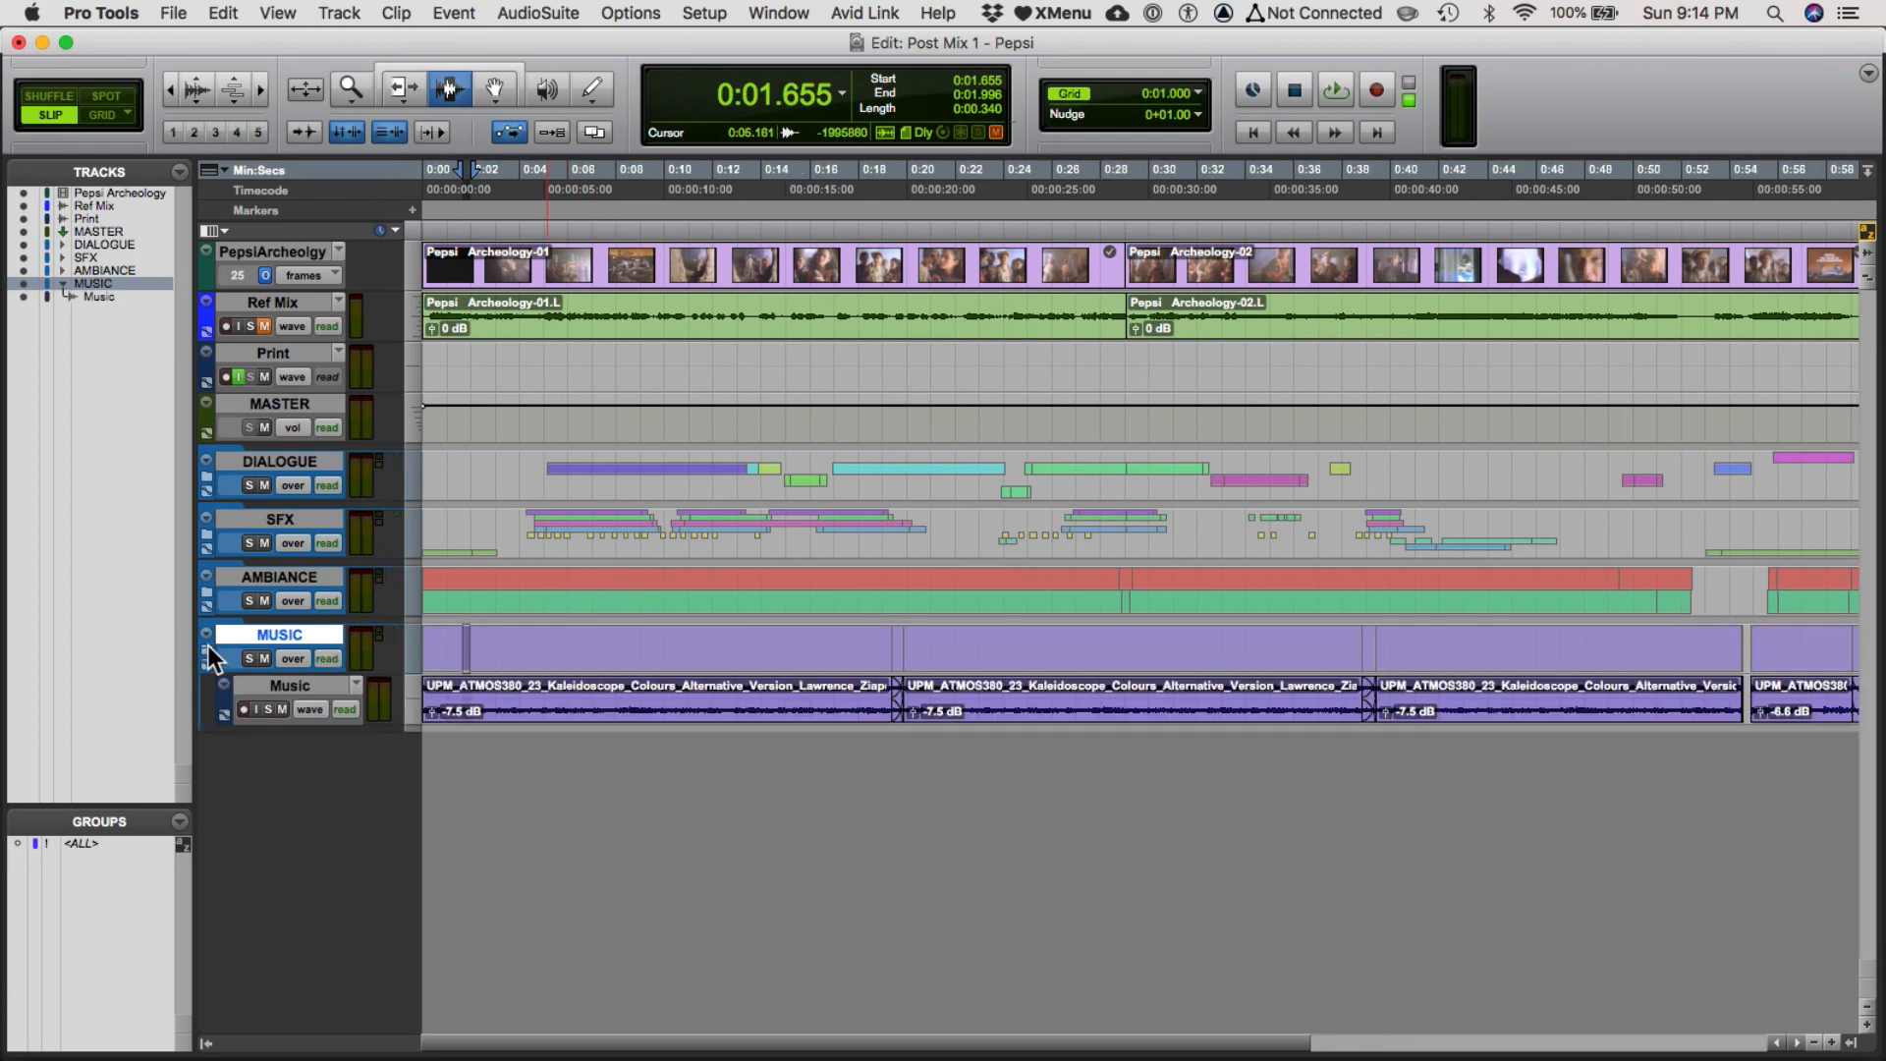